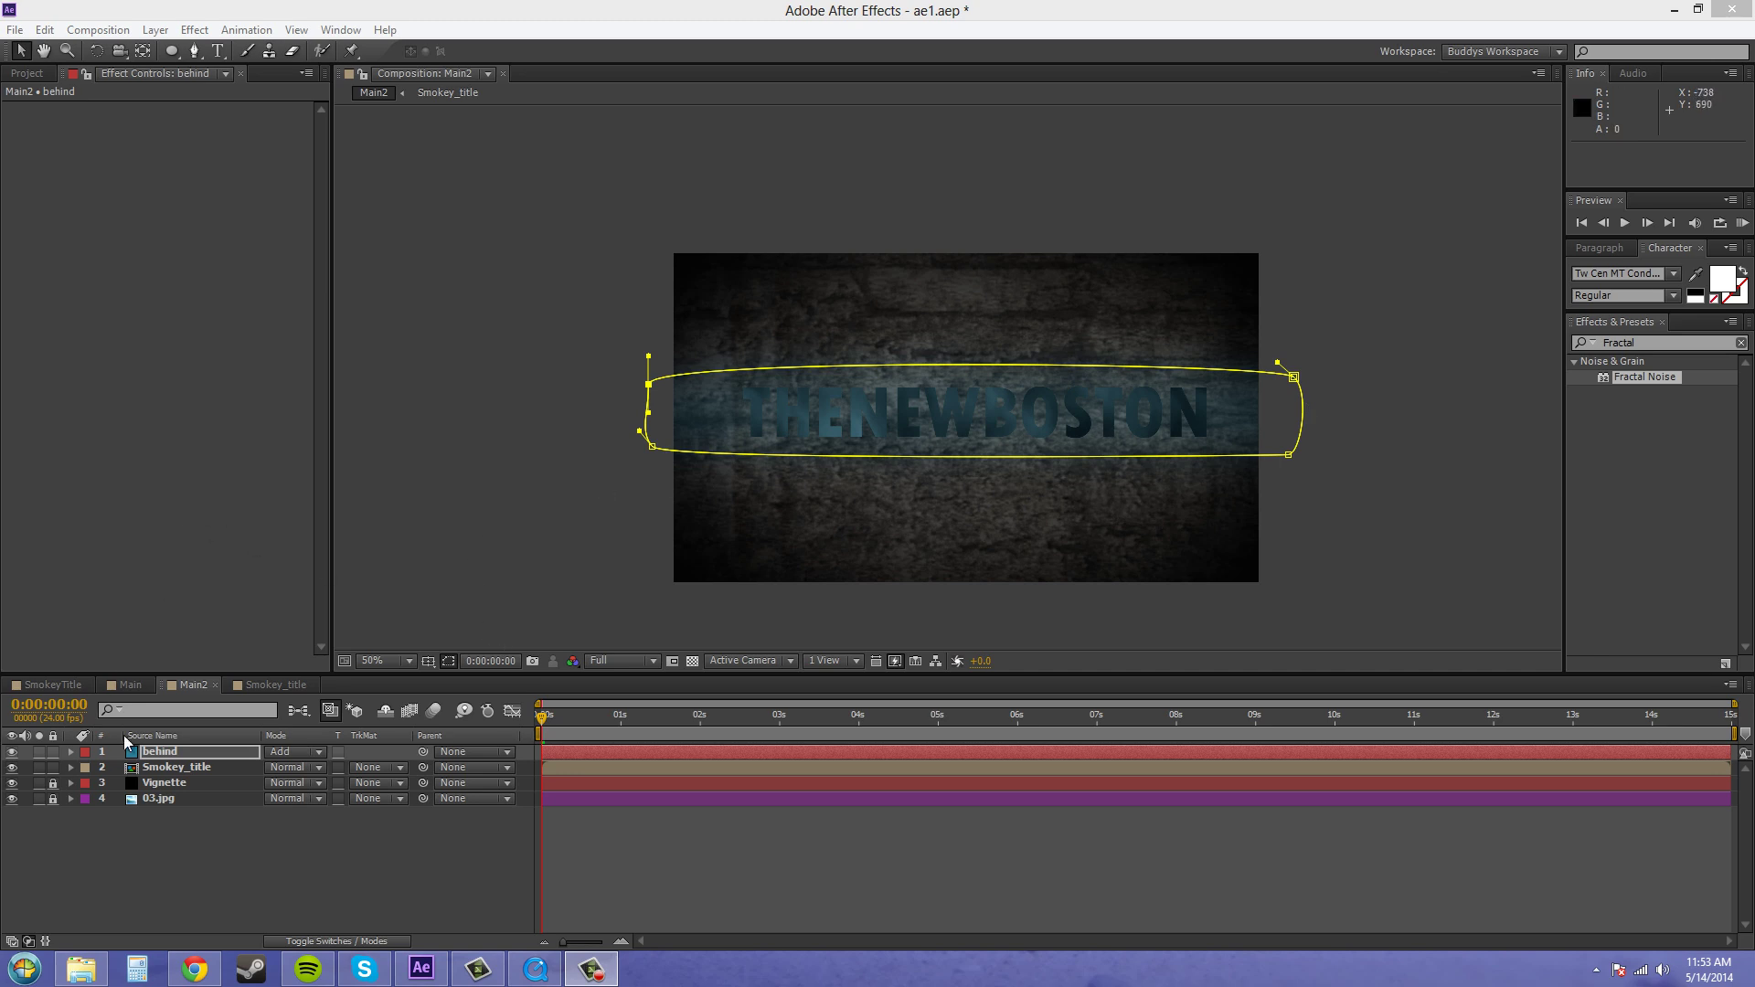
Show Smokey_title and collapse its Fractal Noise, CC Vector Blur and Hue/Saturation effects
{"action": "left_click", "coordinate": [265, 691]}
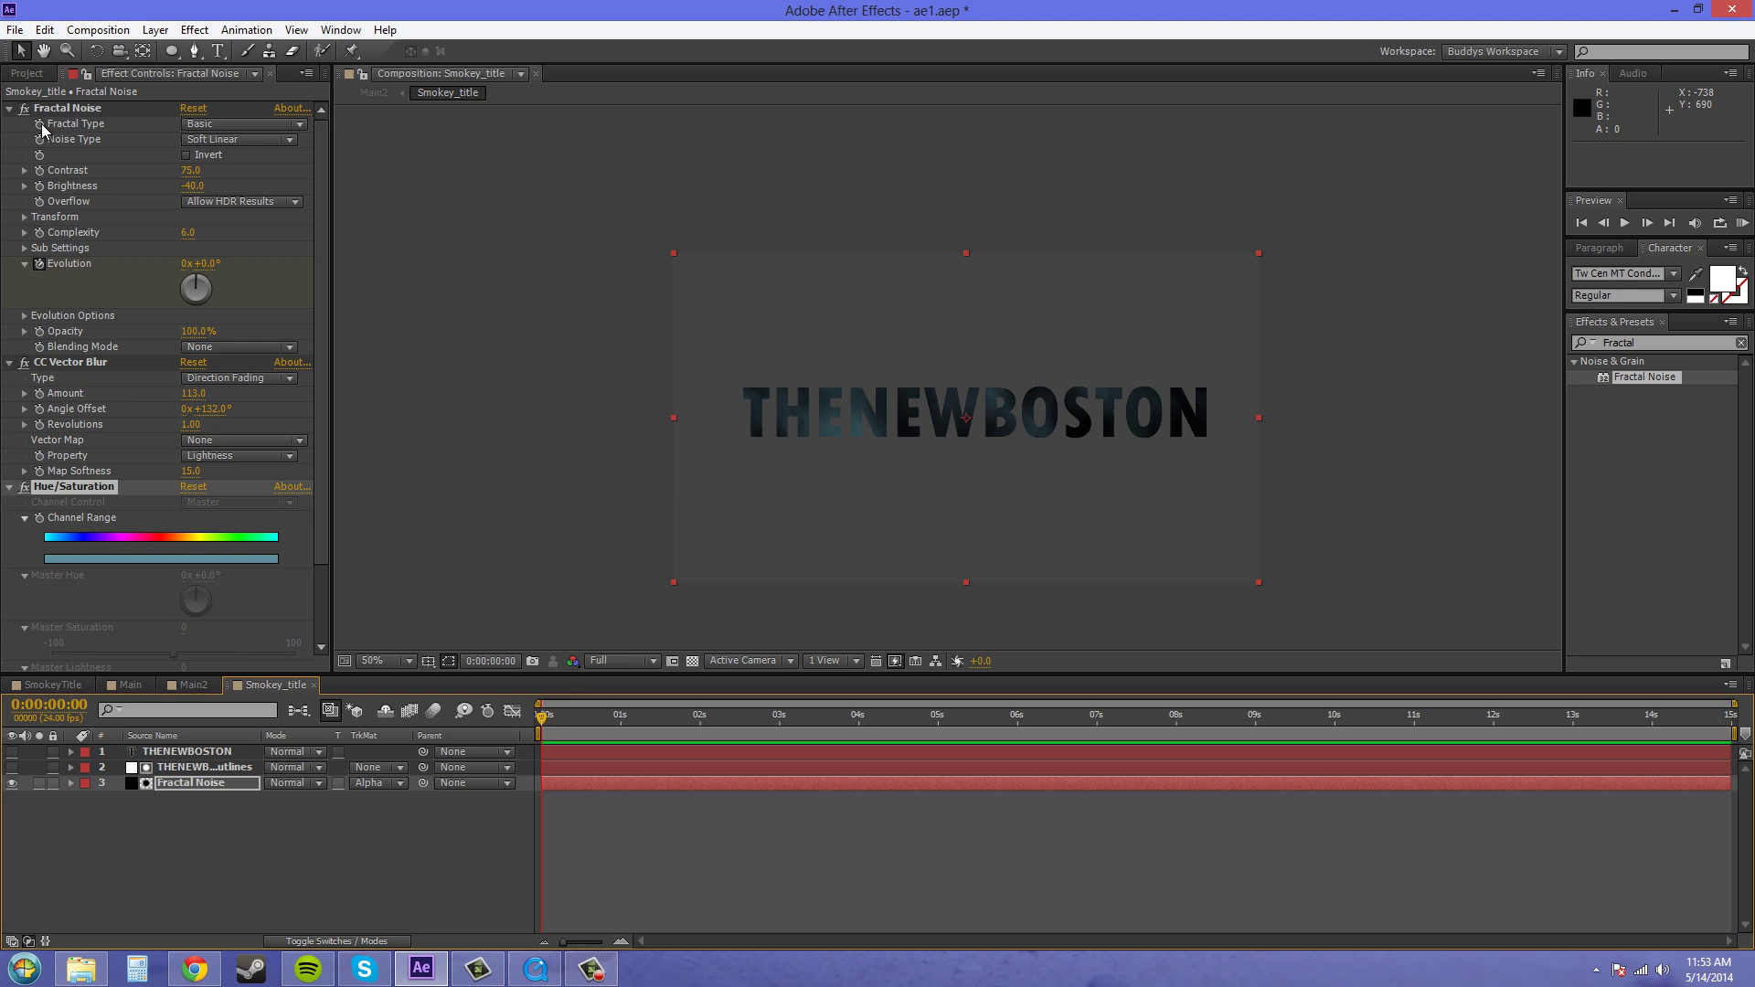
{"action": "left_click", "coordinate": [9, 108]}
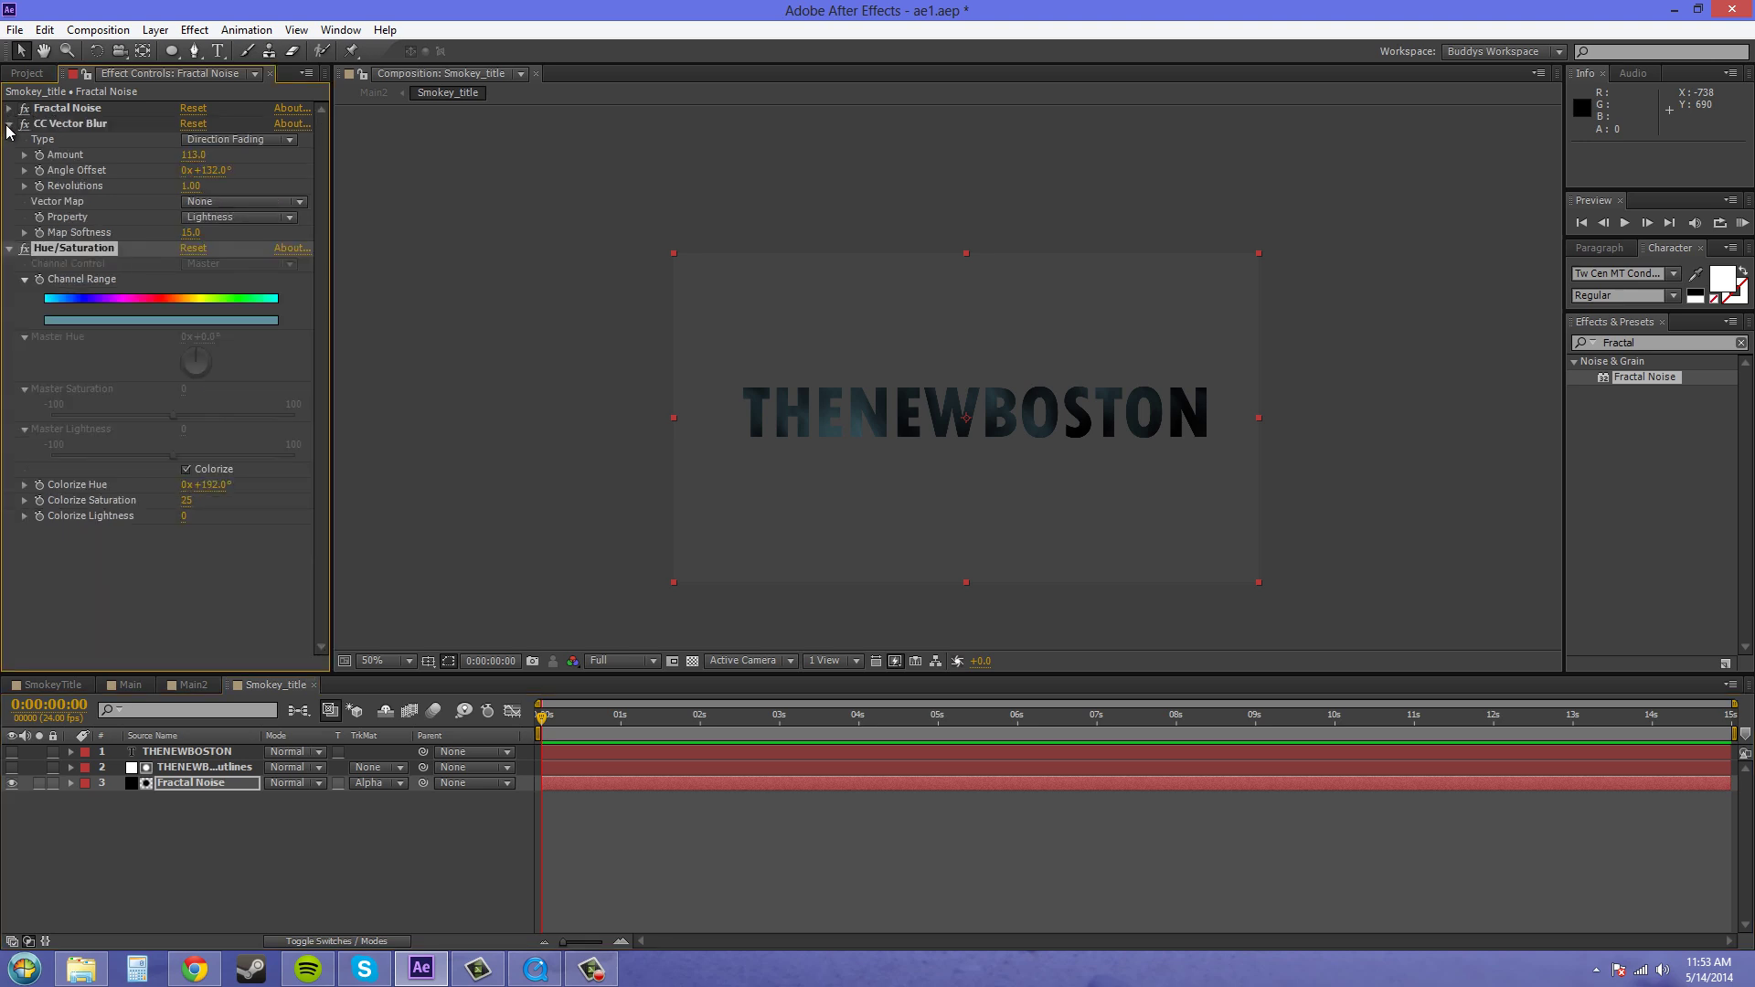
{"action": "left_click", "coordinate": [9, 124]}
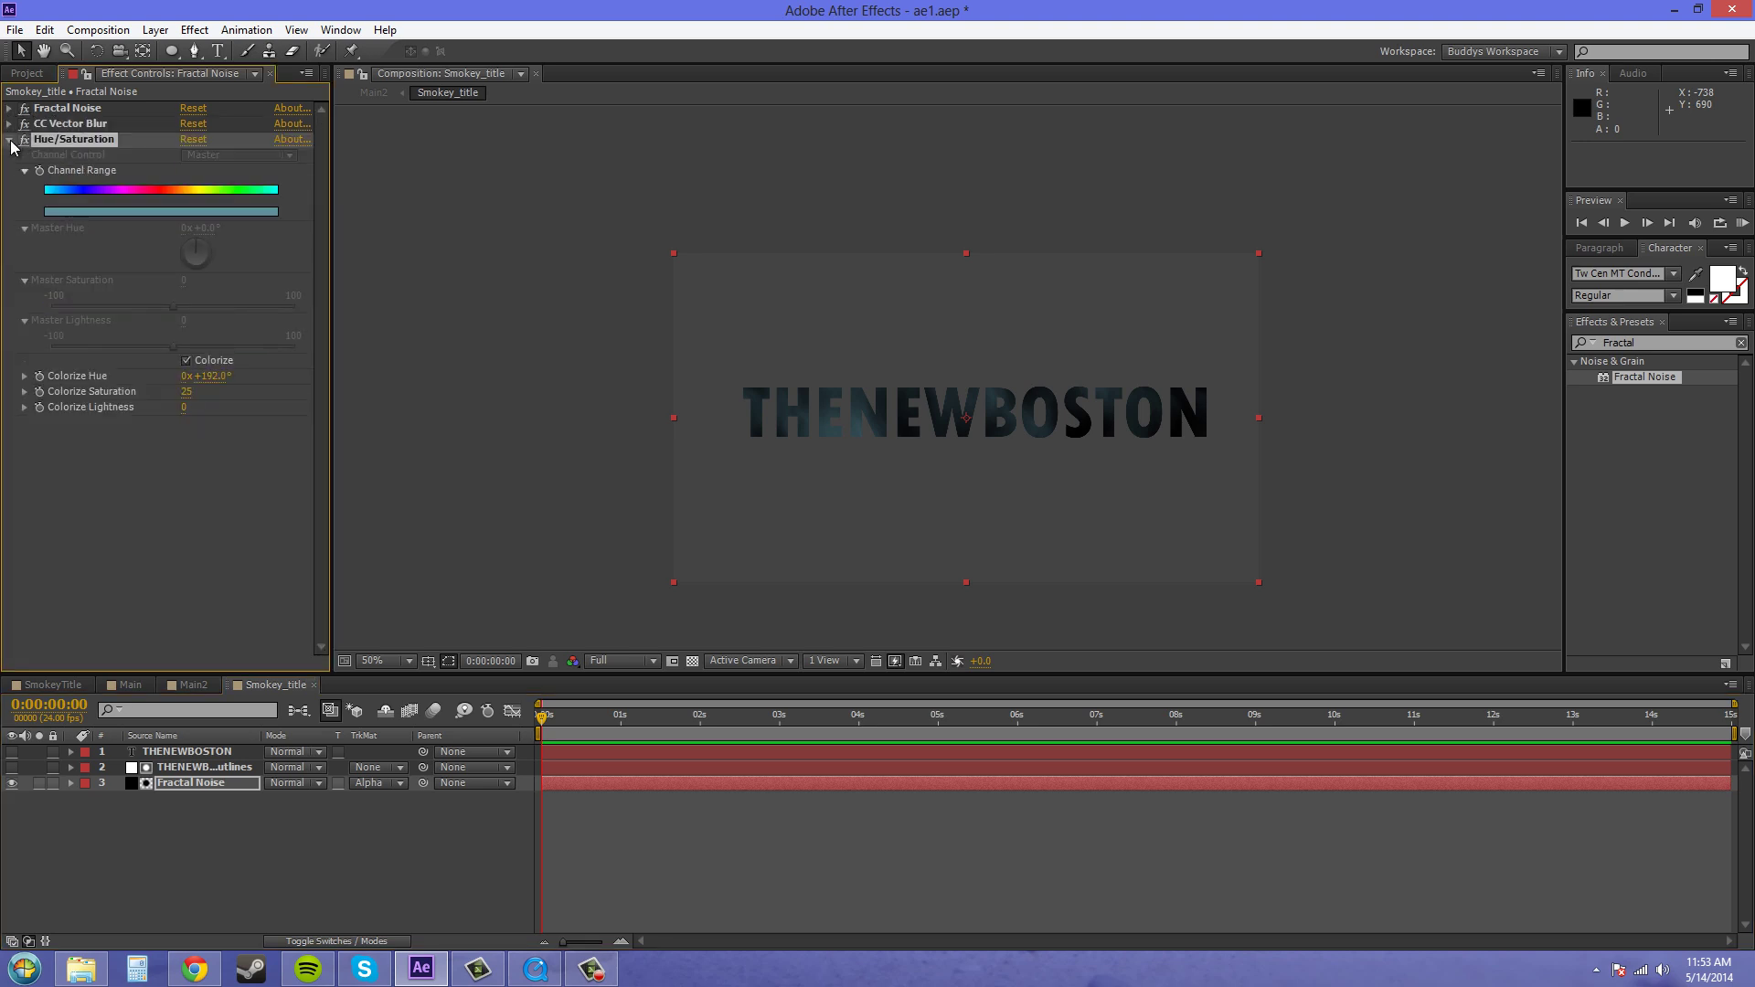
{"action": "left_click", "coordinate": [9, 139]}
Select all three effects together in Effect Controls and copy them with Edit > Copy
{"action": "left_click", "coordinate": [75, 113]}
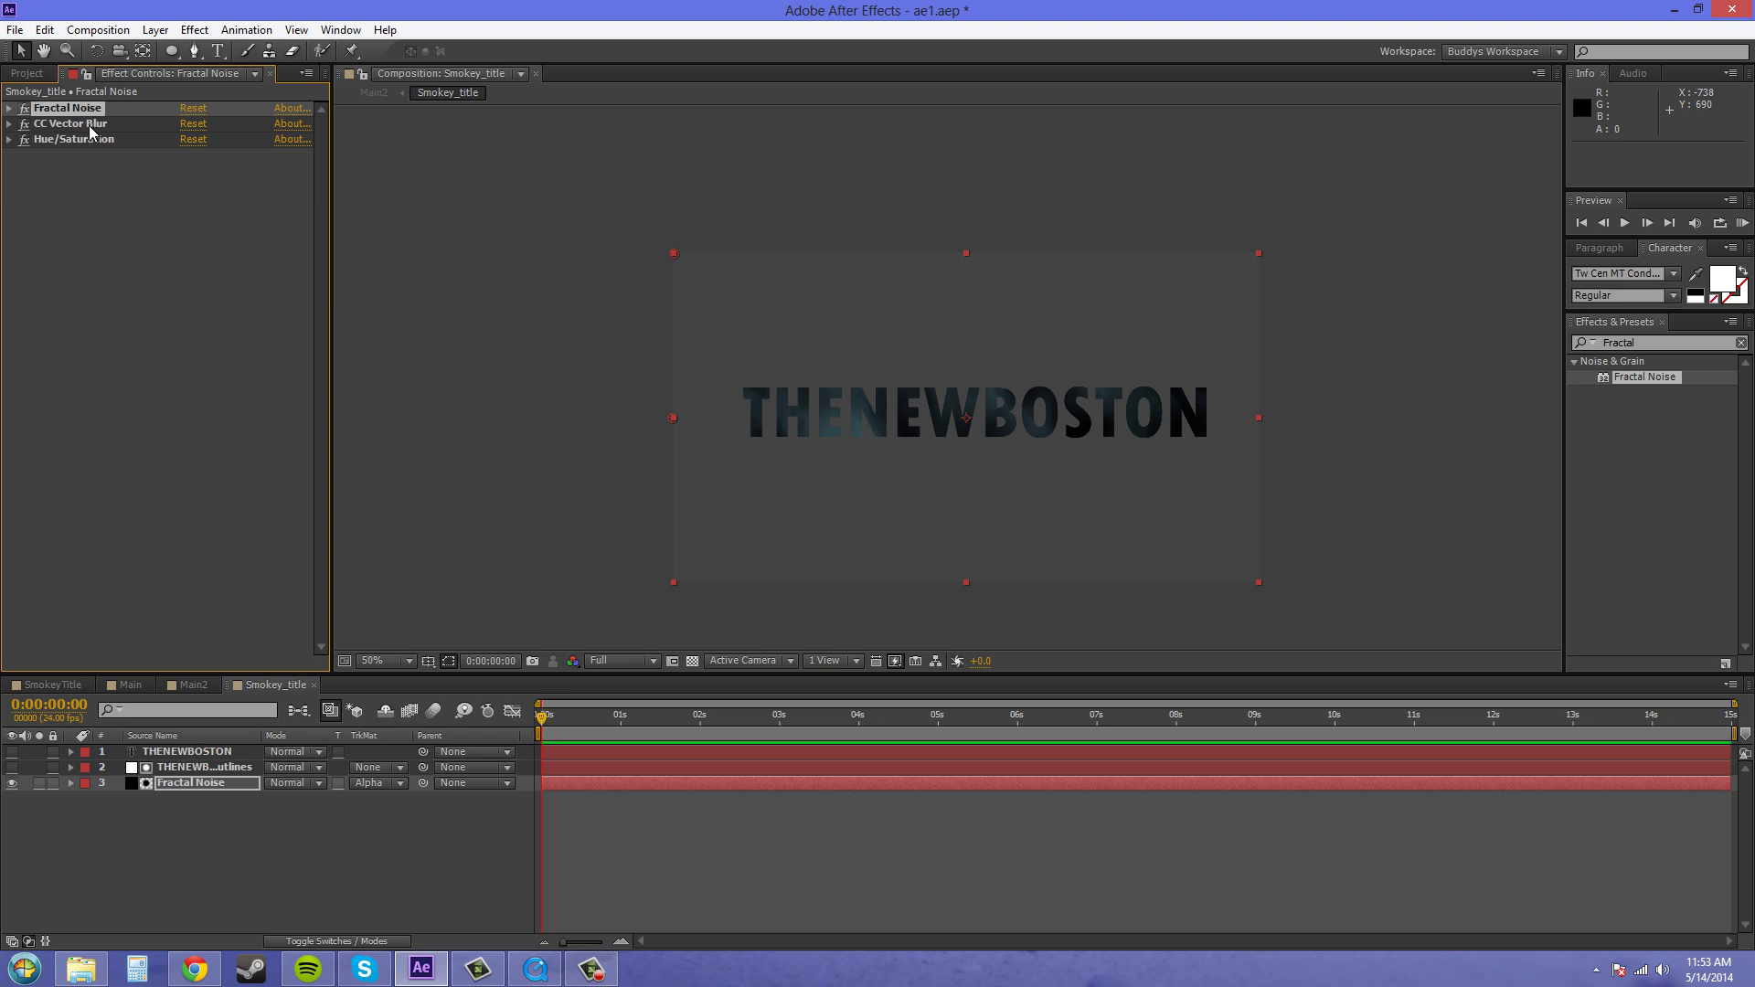
{"action": "left_click", "coordinate": [90, 124], "text": "ctrl"}
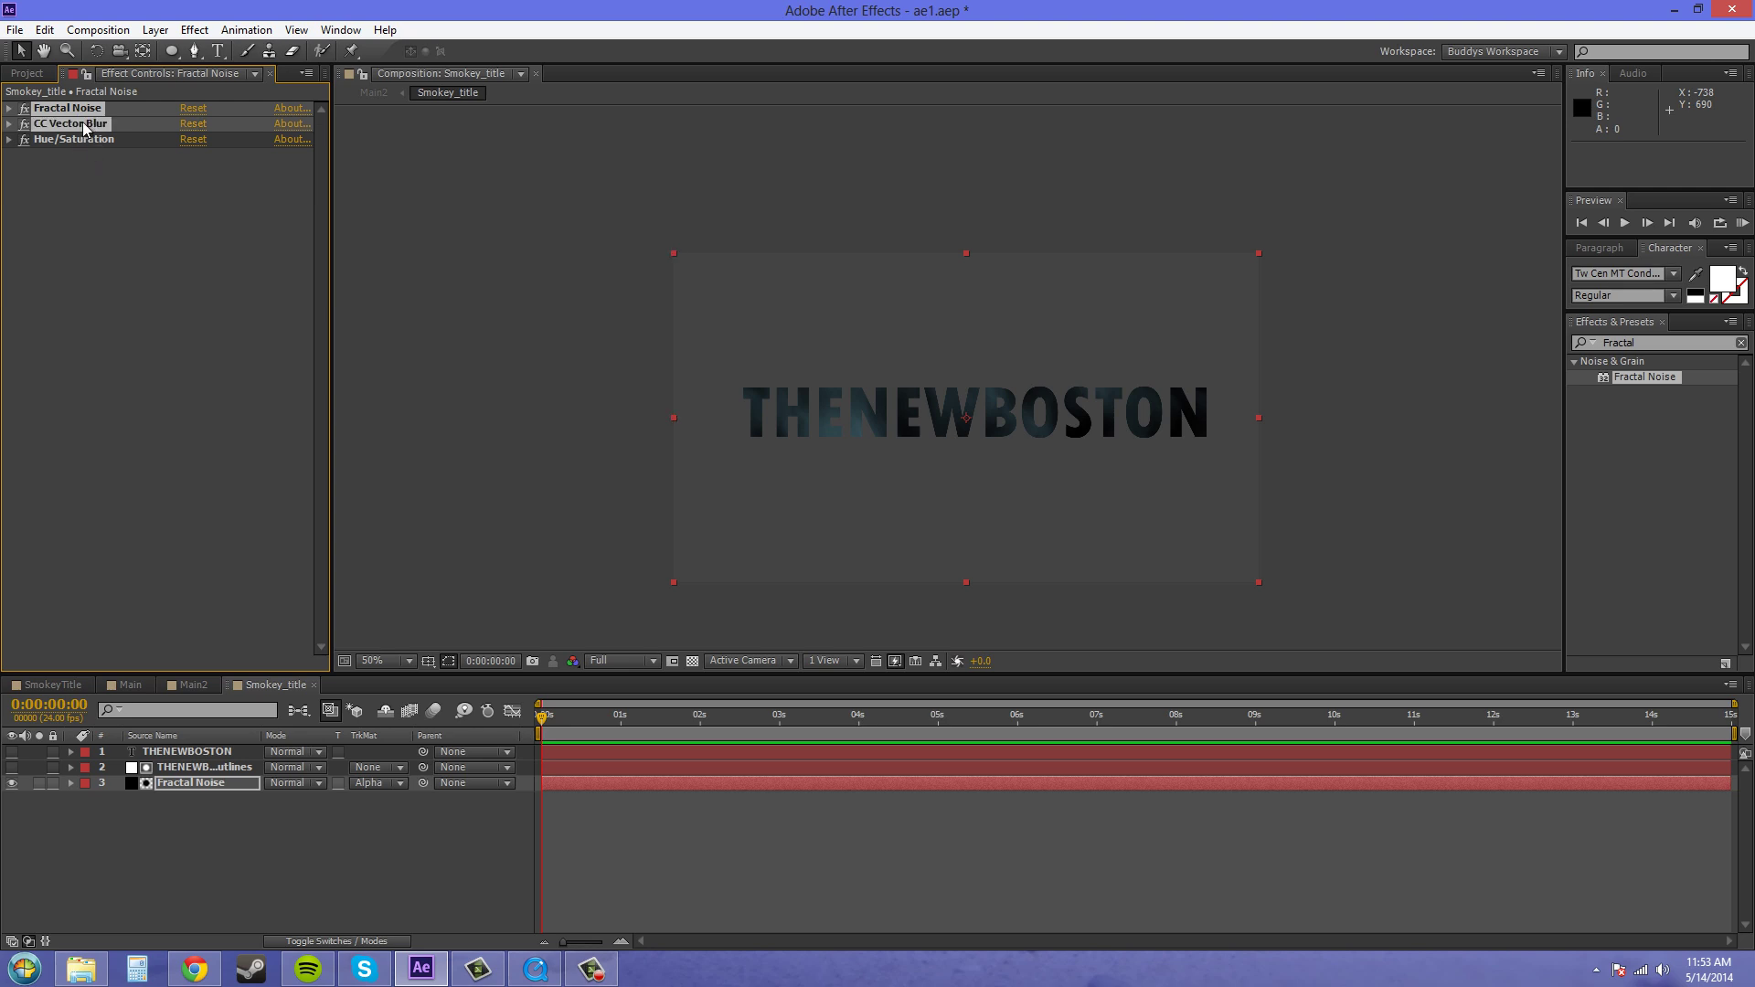
{"action": "left_click", "coordinate": [84, 137], "text": "ctrl"}
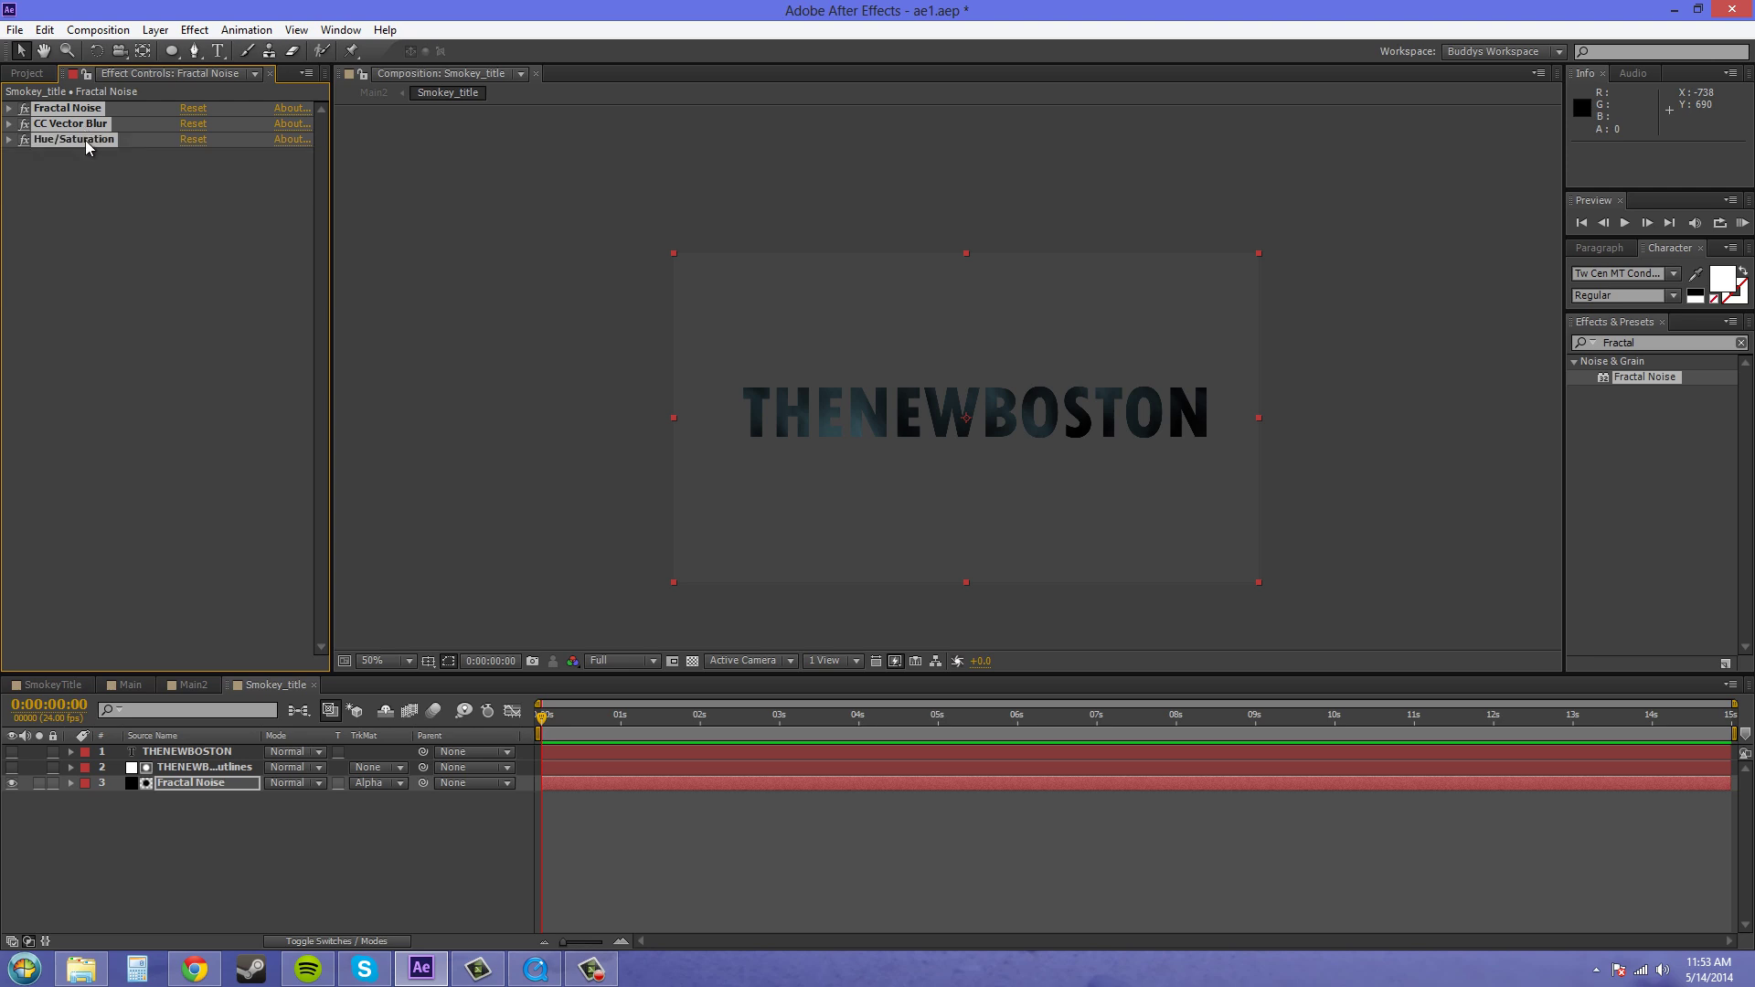
{"action": "right_click", "coordinate": [85, 129]}
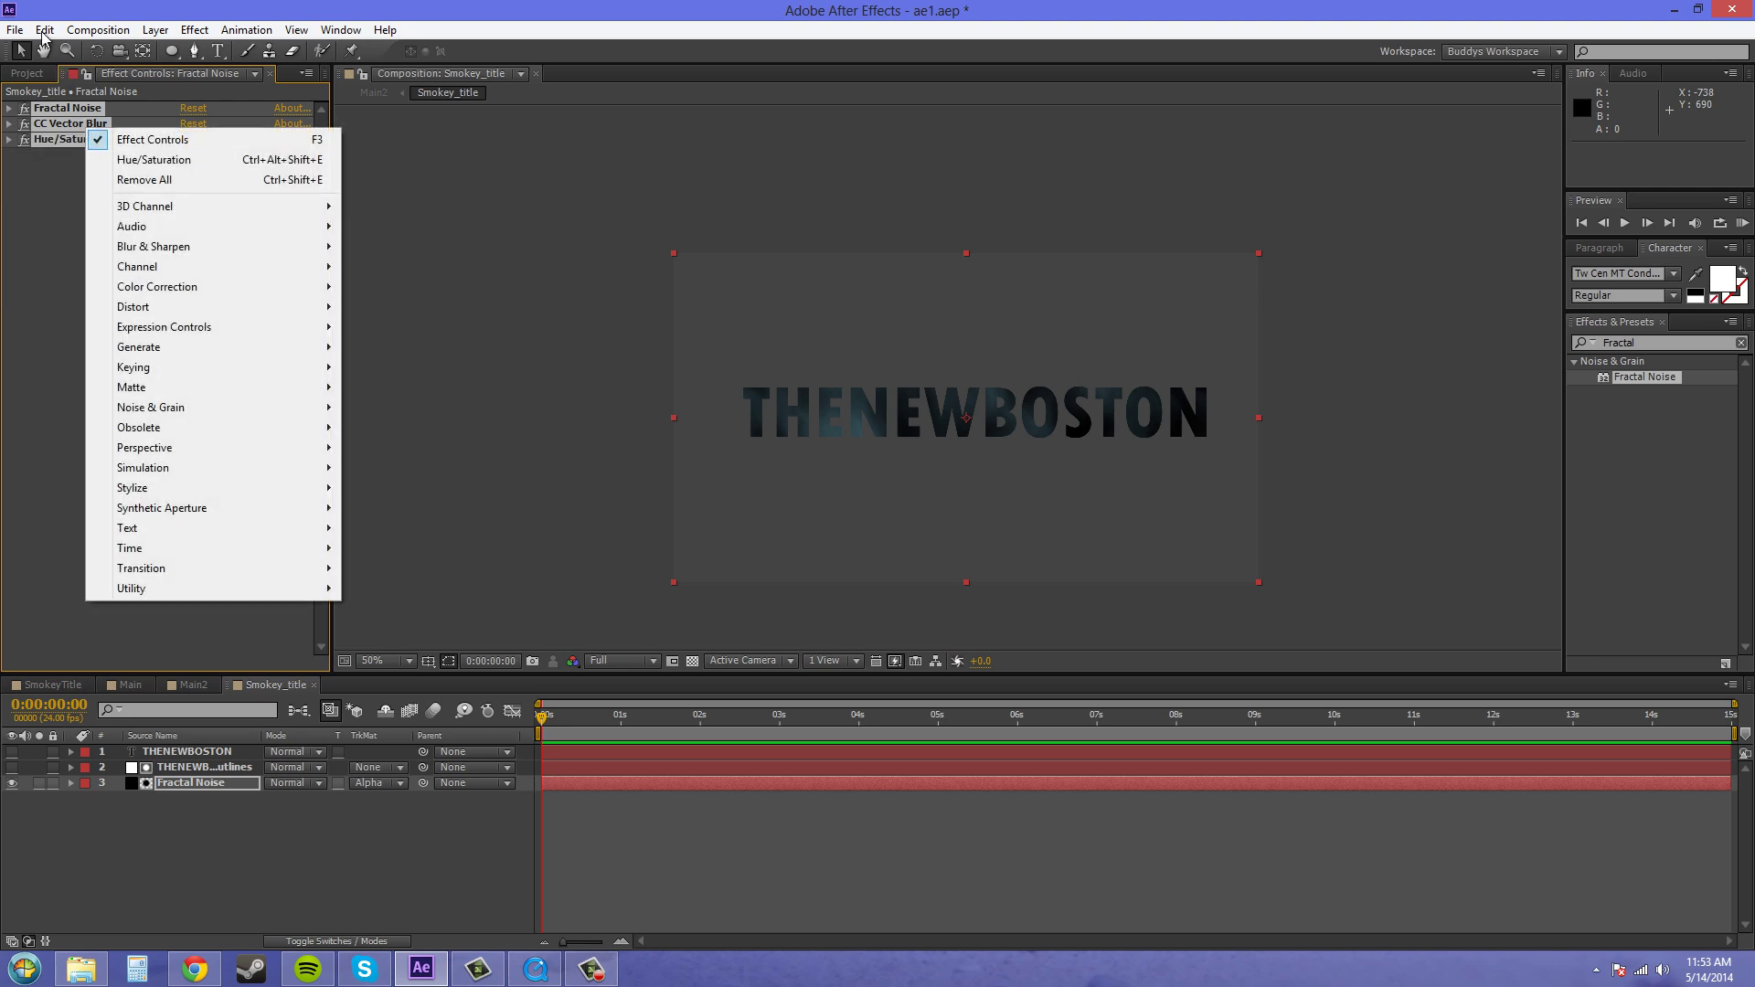
{"action": "left_click", "coordinate": [45, 30]}
{"action": "left_click", "coordinate": [45, 30]}
{"action": "left_click", "coordinate": [95, 138]}
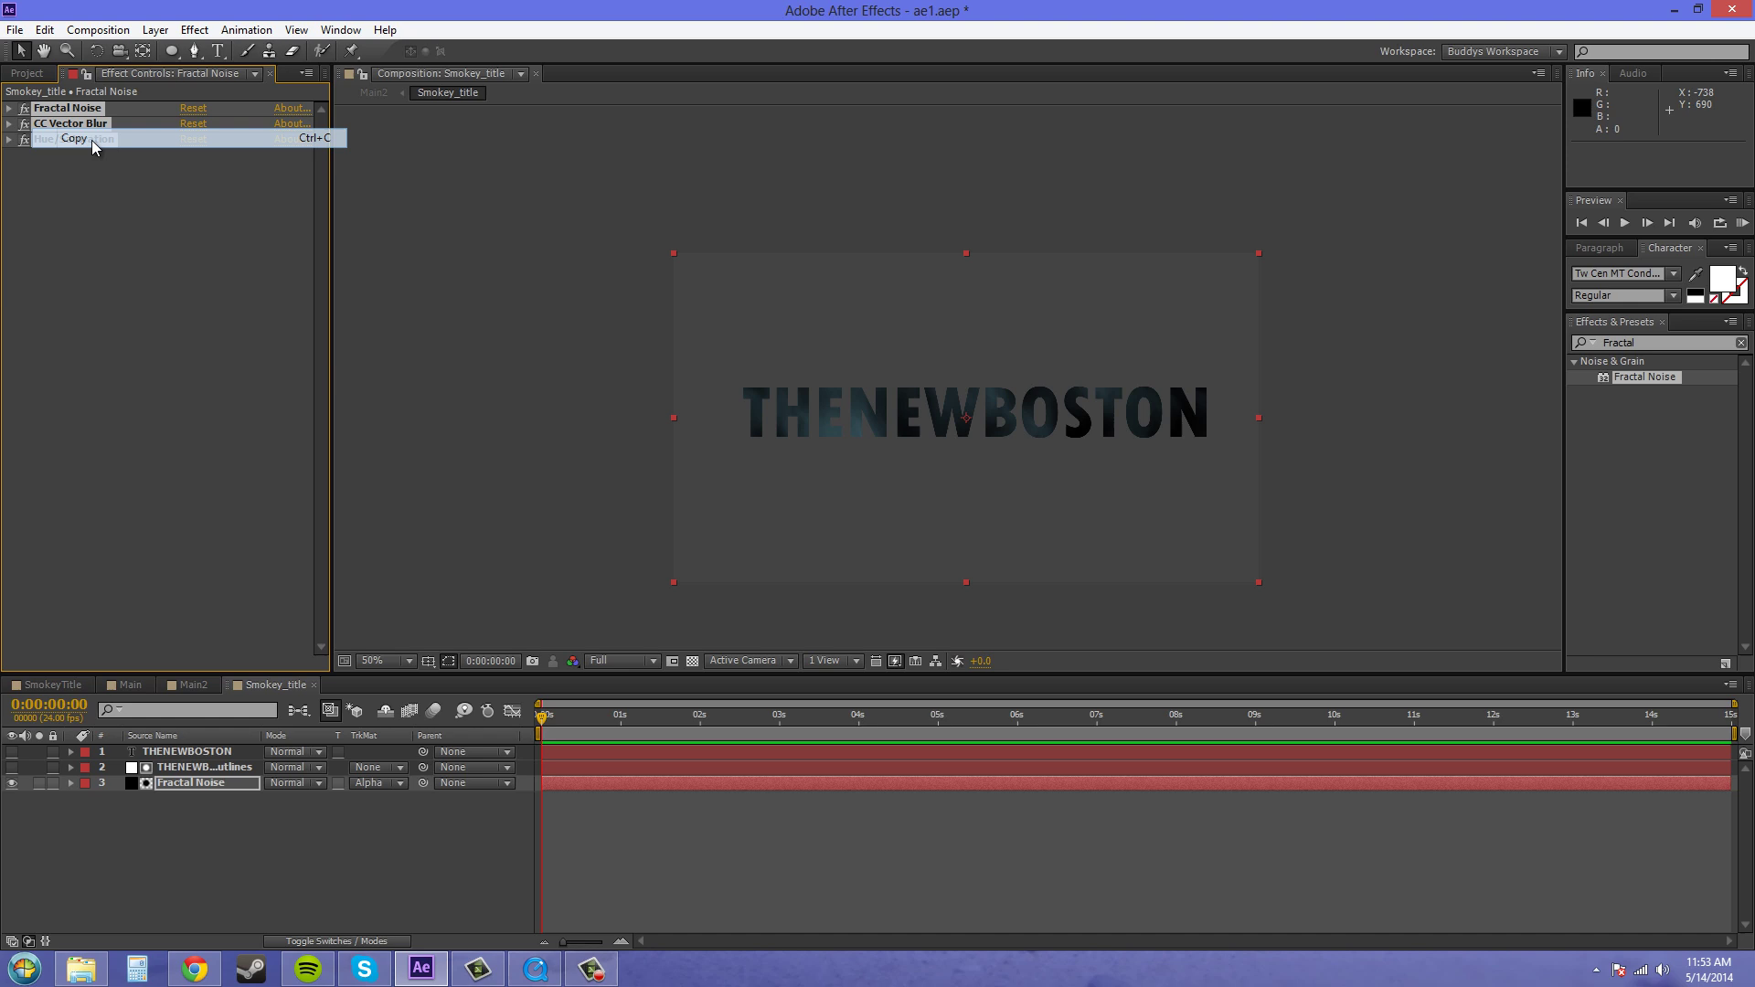
{"action": "left_click", "coordinate": [212, 848]}
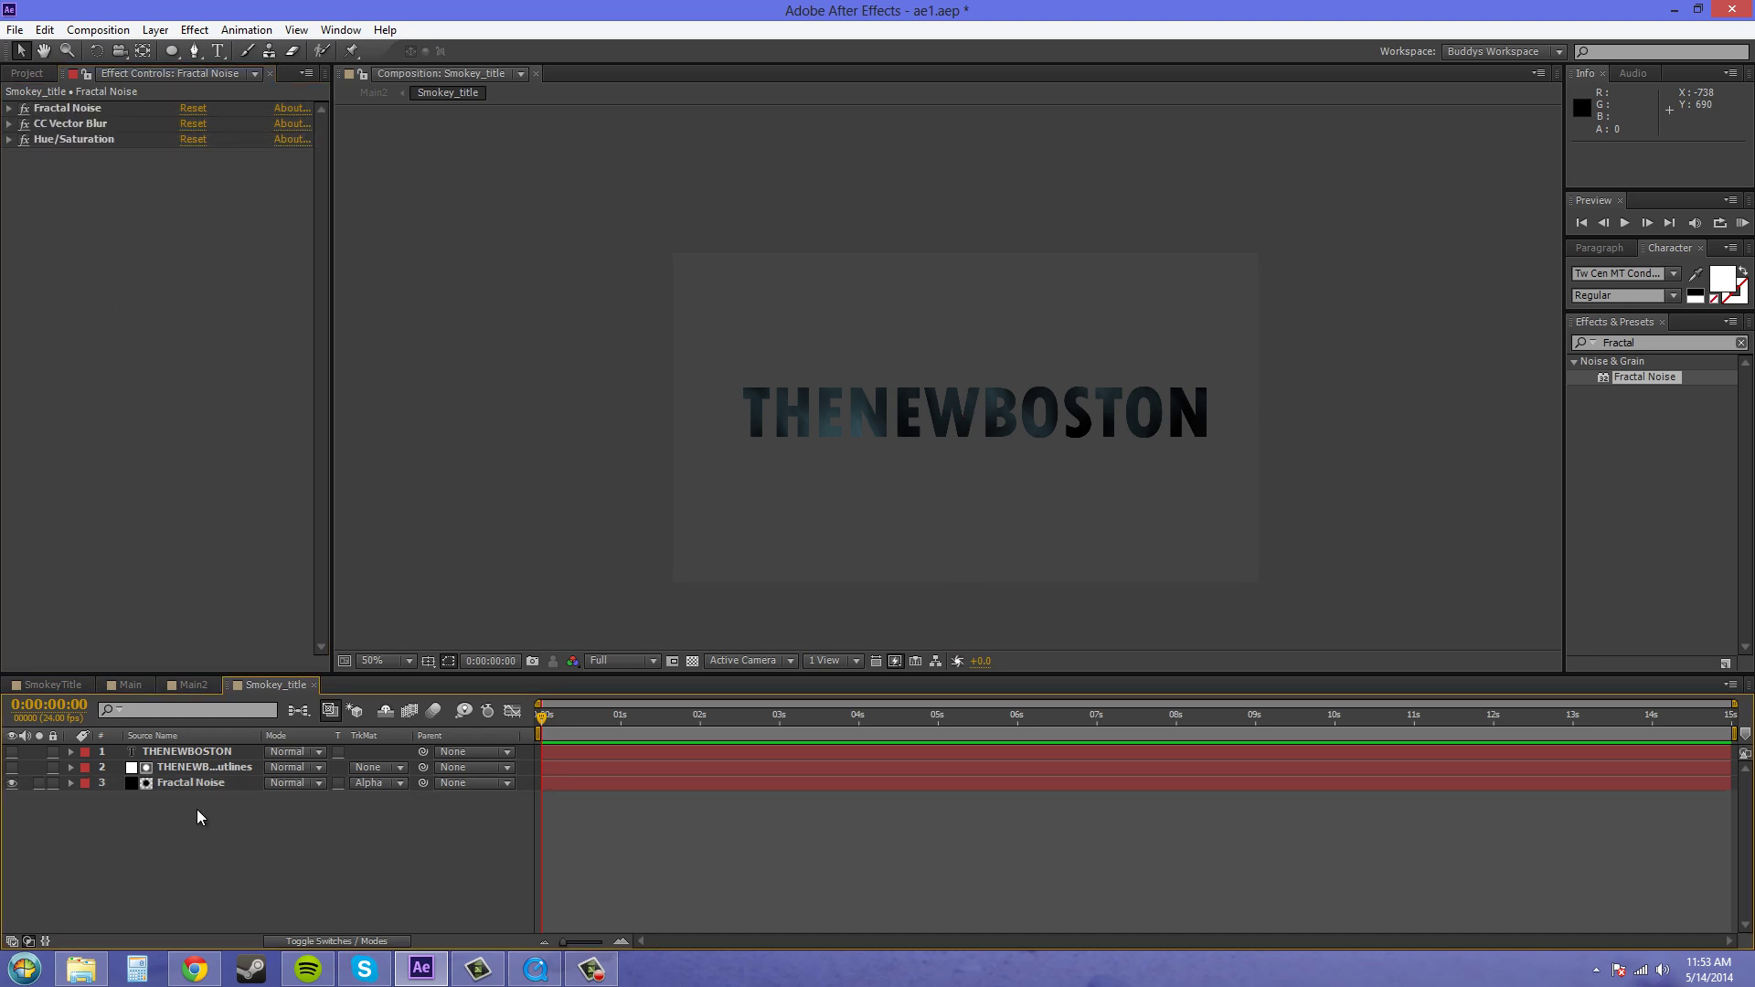
Add a new solid to Main2 named Smoke_Across with dark grey colour 2F2F2F
{"action": "left_click", "coordinate": [195, 687]}
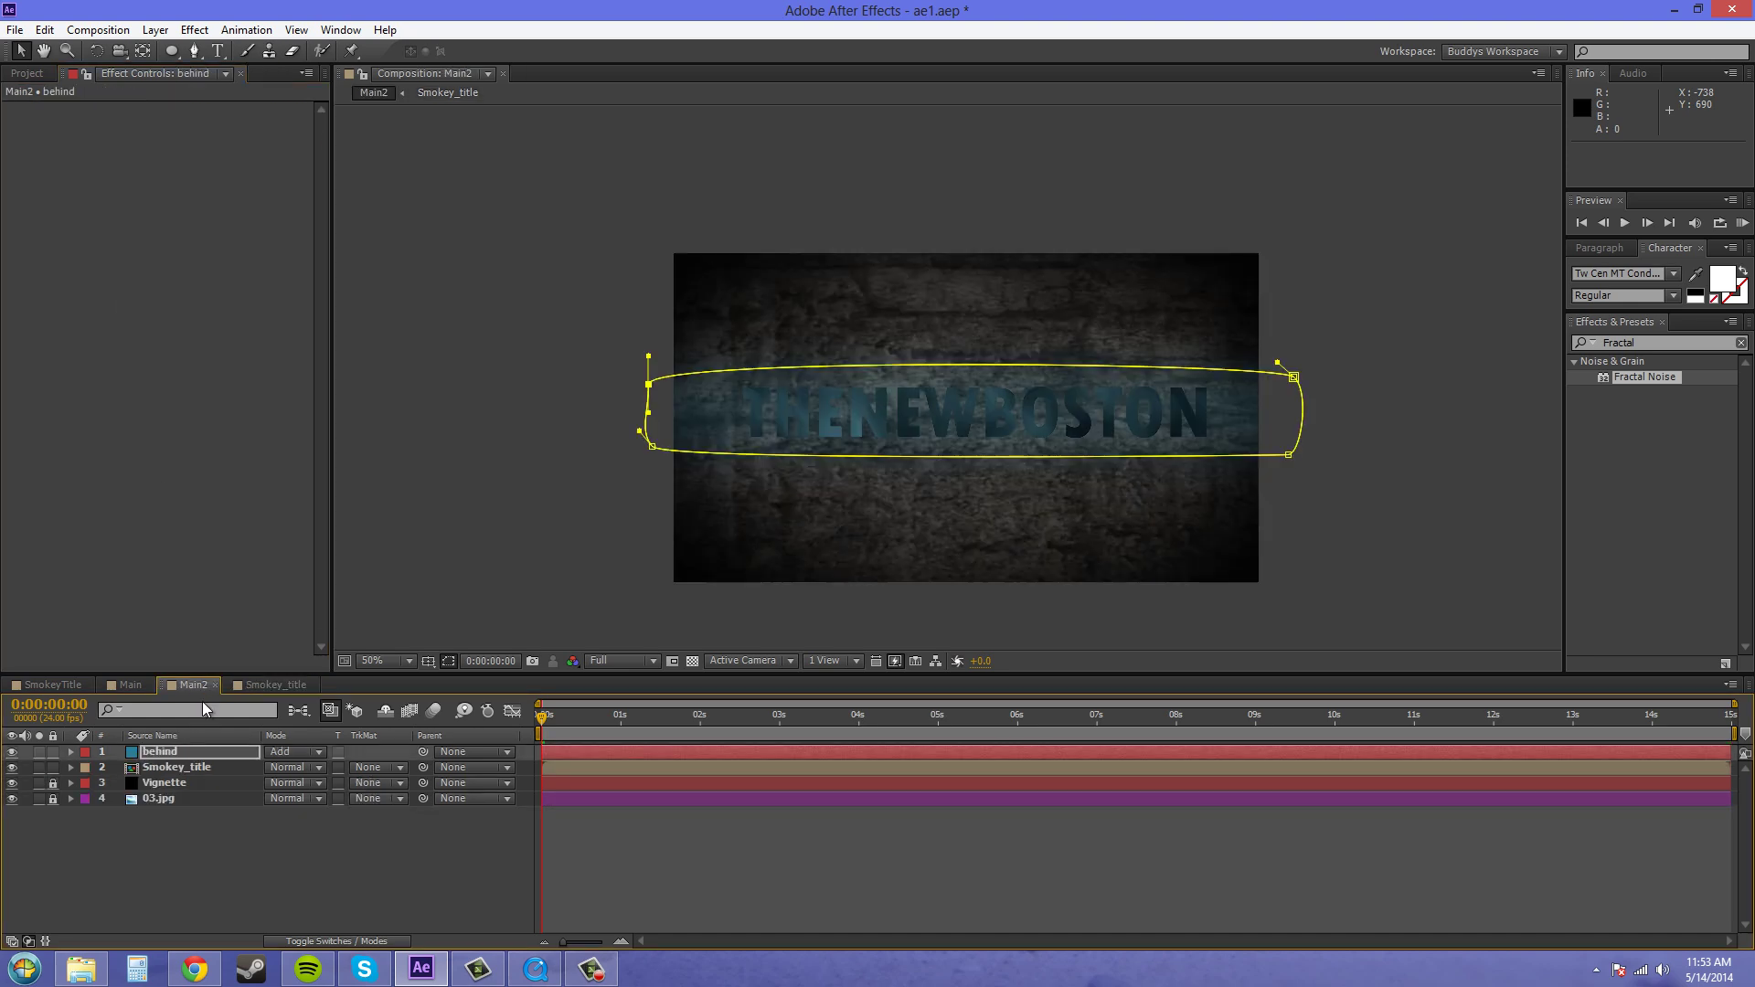
{"action": "left_click", "coordinate": [163, 25]}
{"action": "mouse_move", "coordinate": [192, 53]}
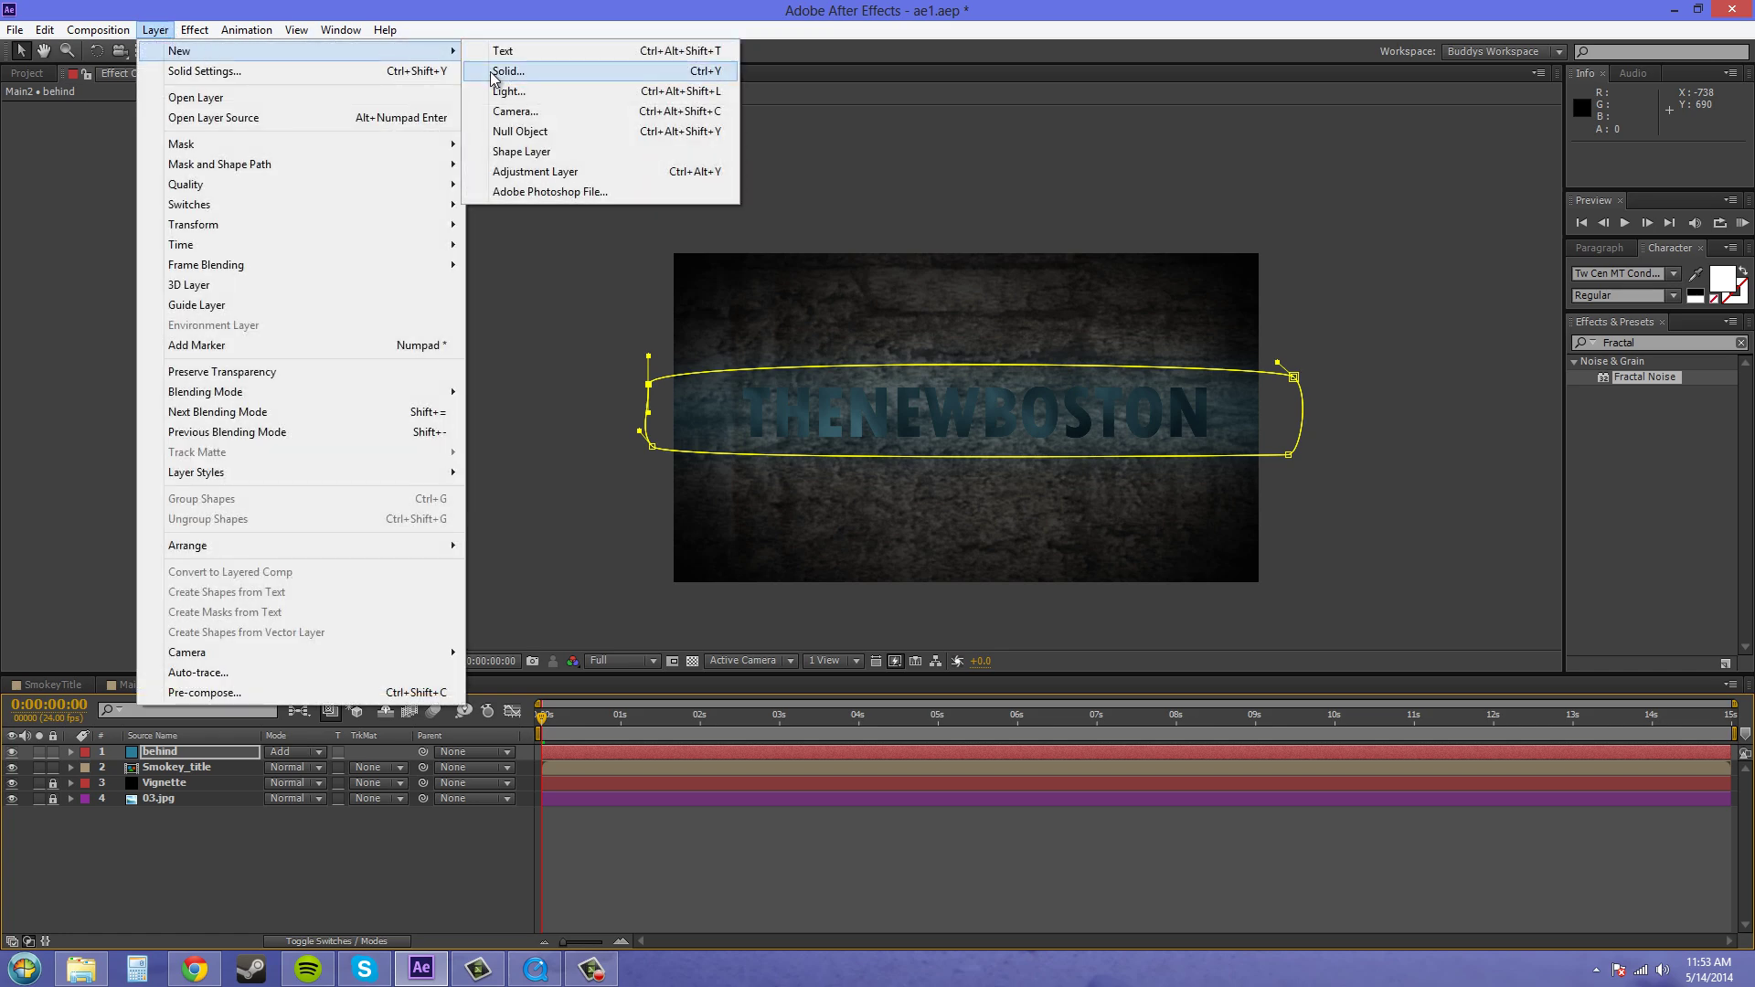
{"action": "left_click", "coordinate": [539, 73]}
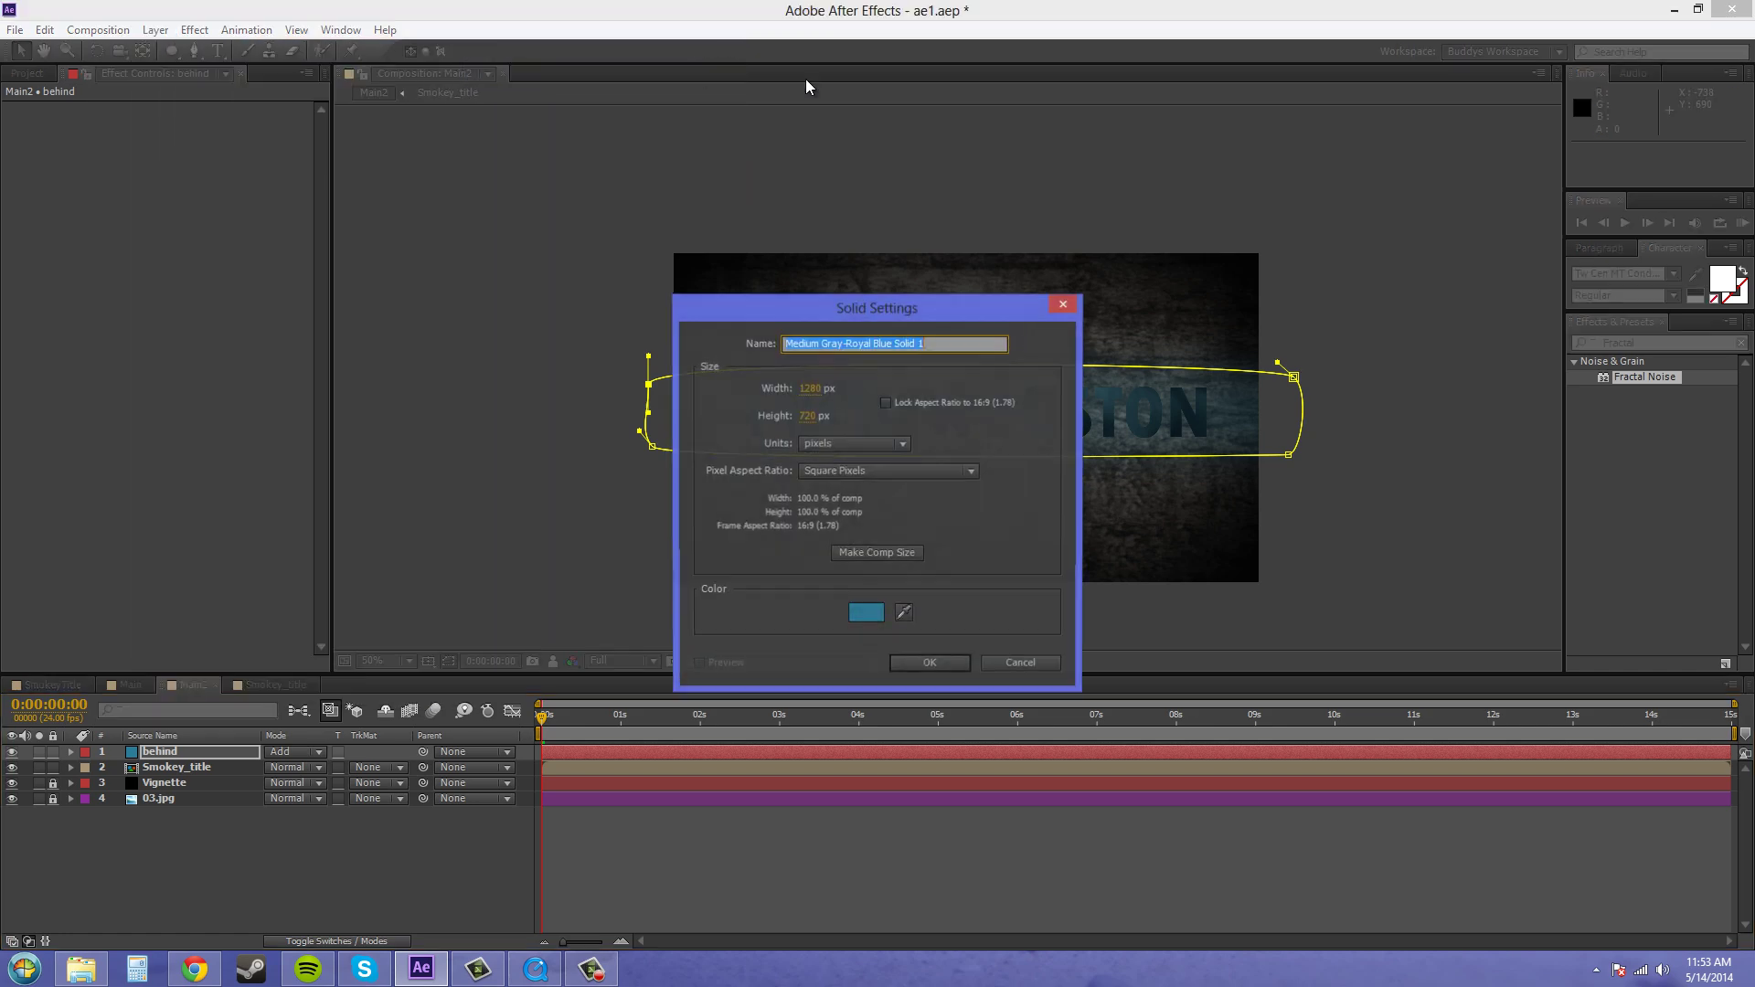
{"action": "type", "text": "S"}
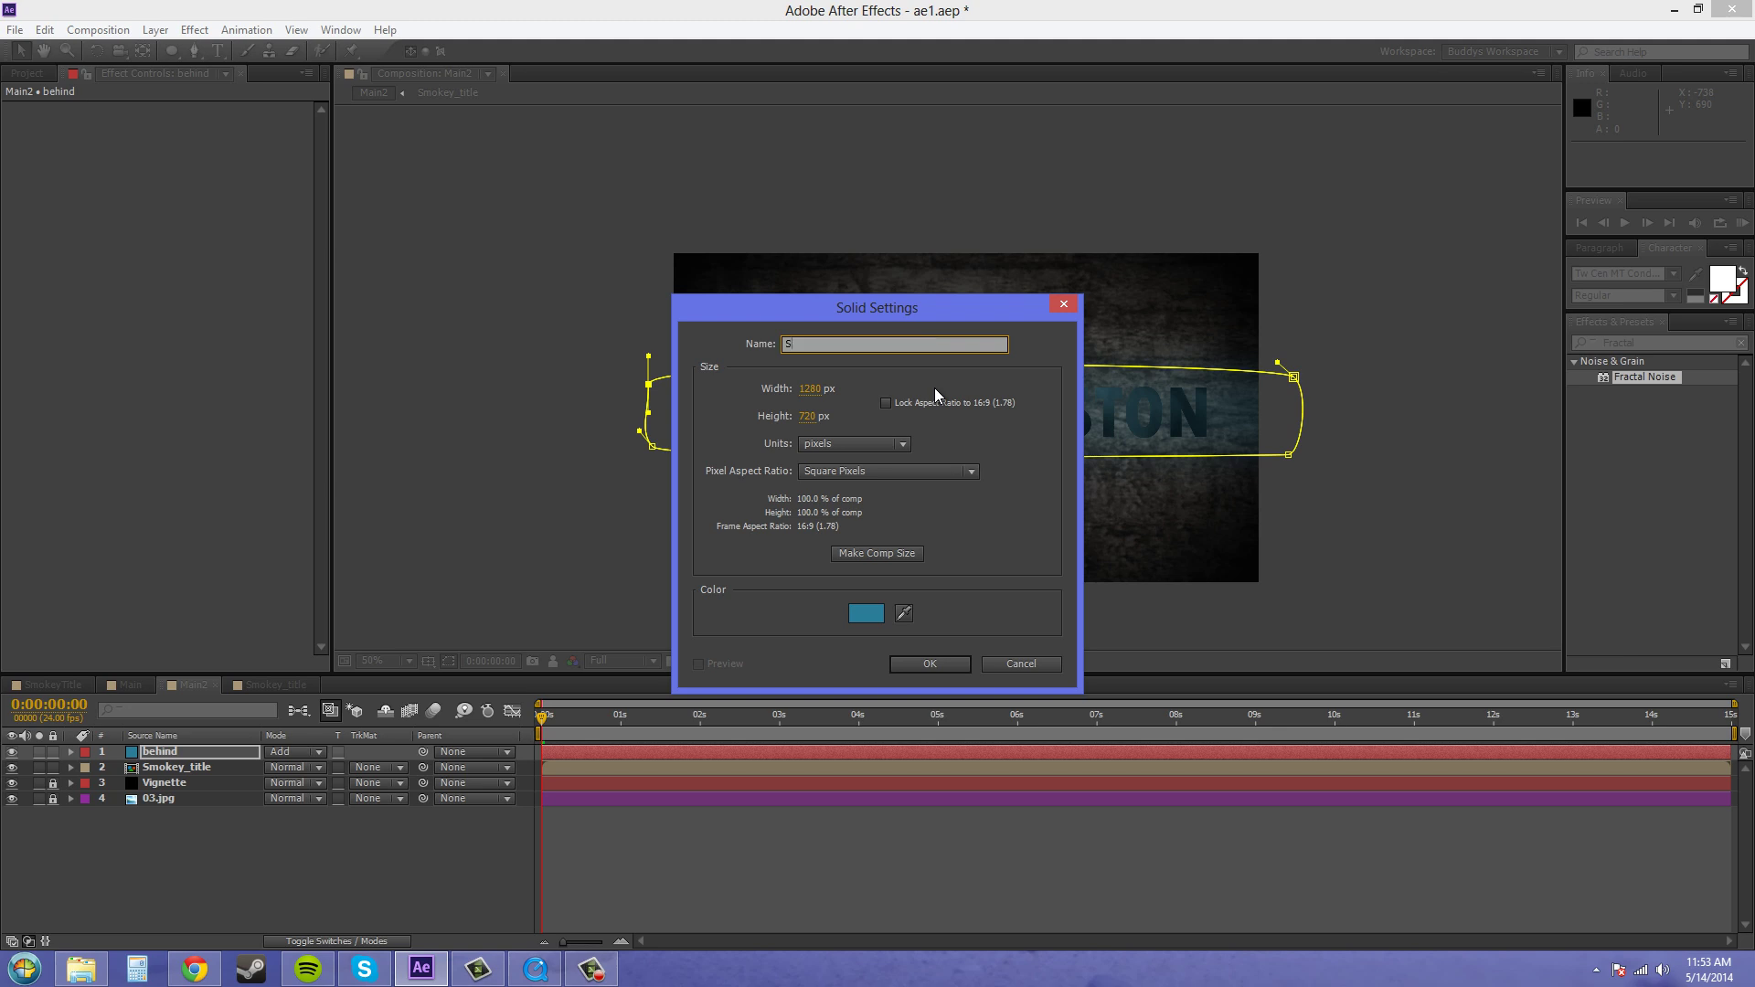
{"action": "type", "text": "moke_Across"}
{"action": "left_click", "coordinate": [866, 612]}
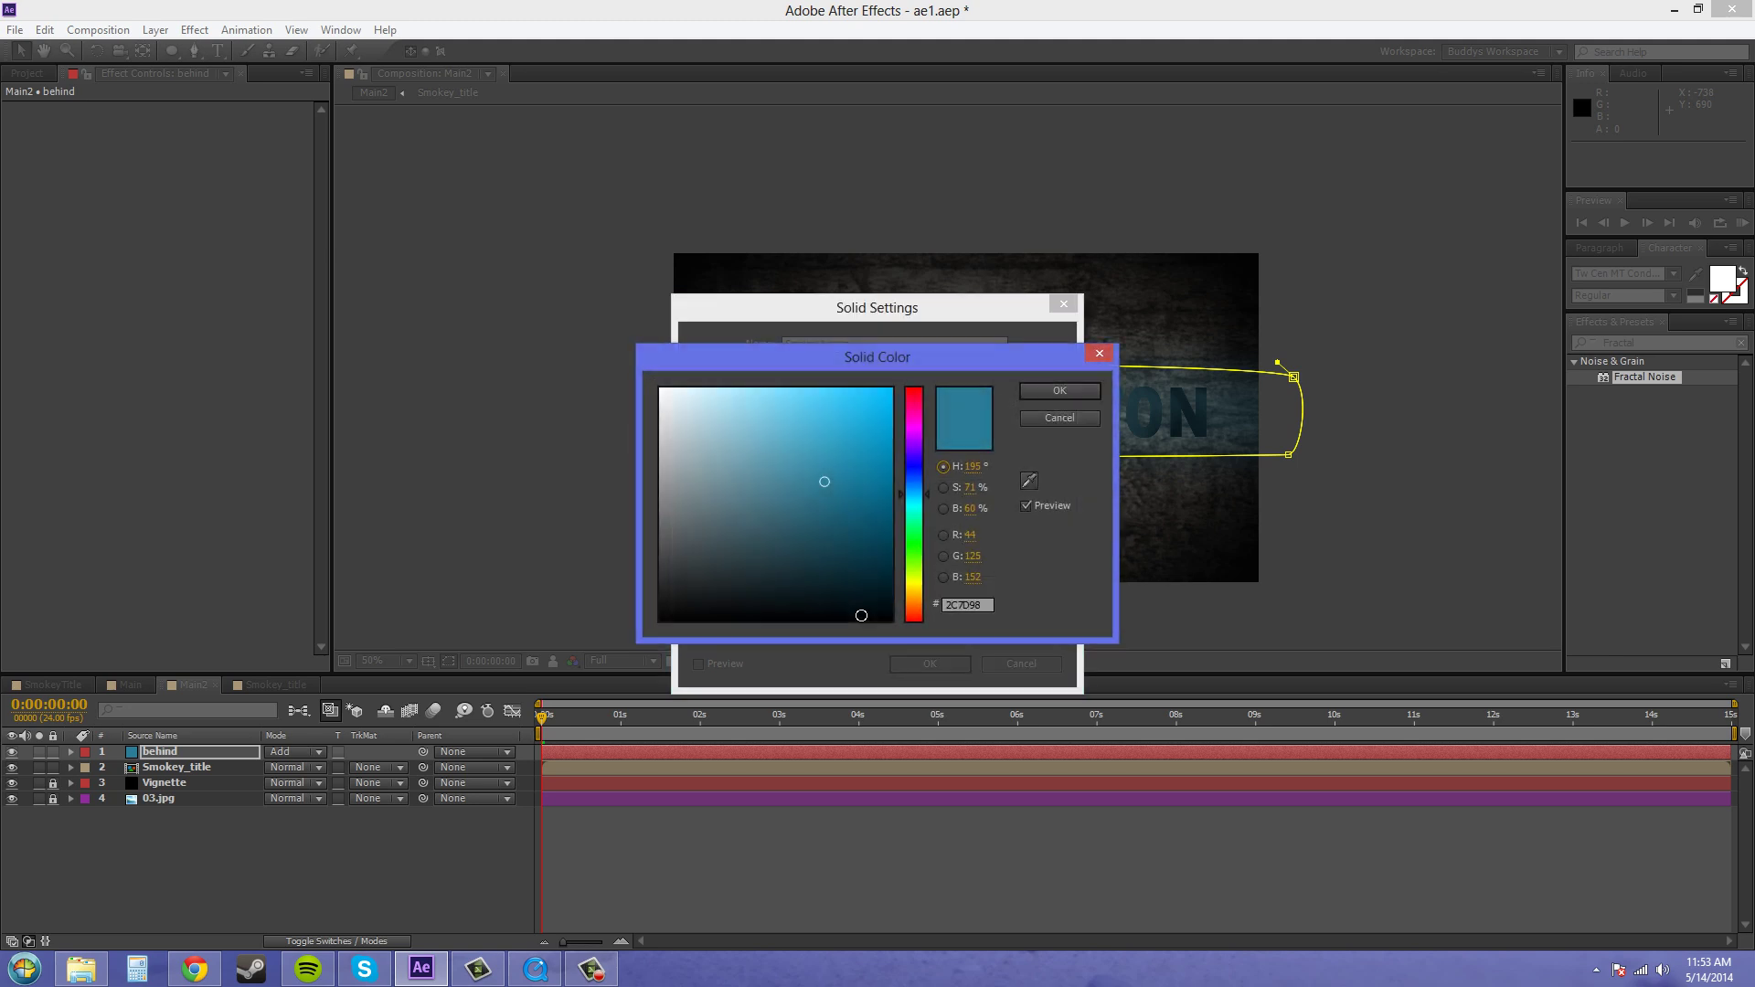
{"action": "left_click_drag", "start_coordinate": [662, 575], "coordinate": [660, 585]}
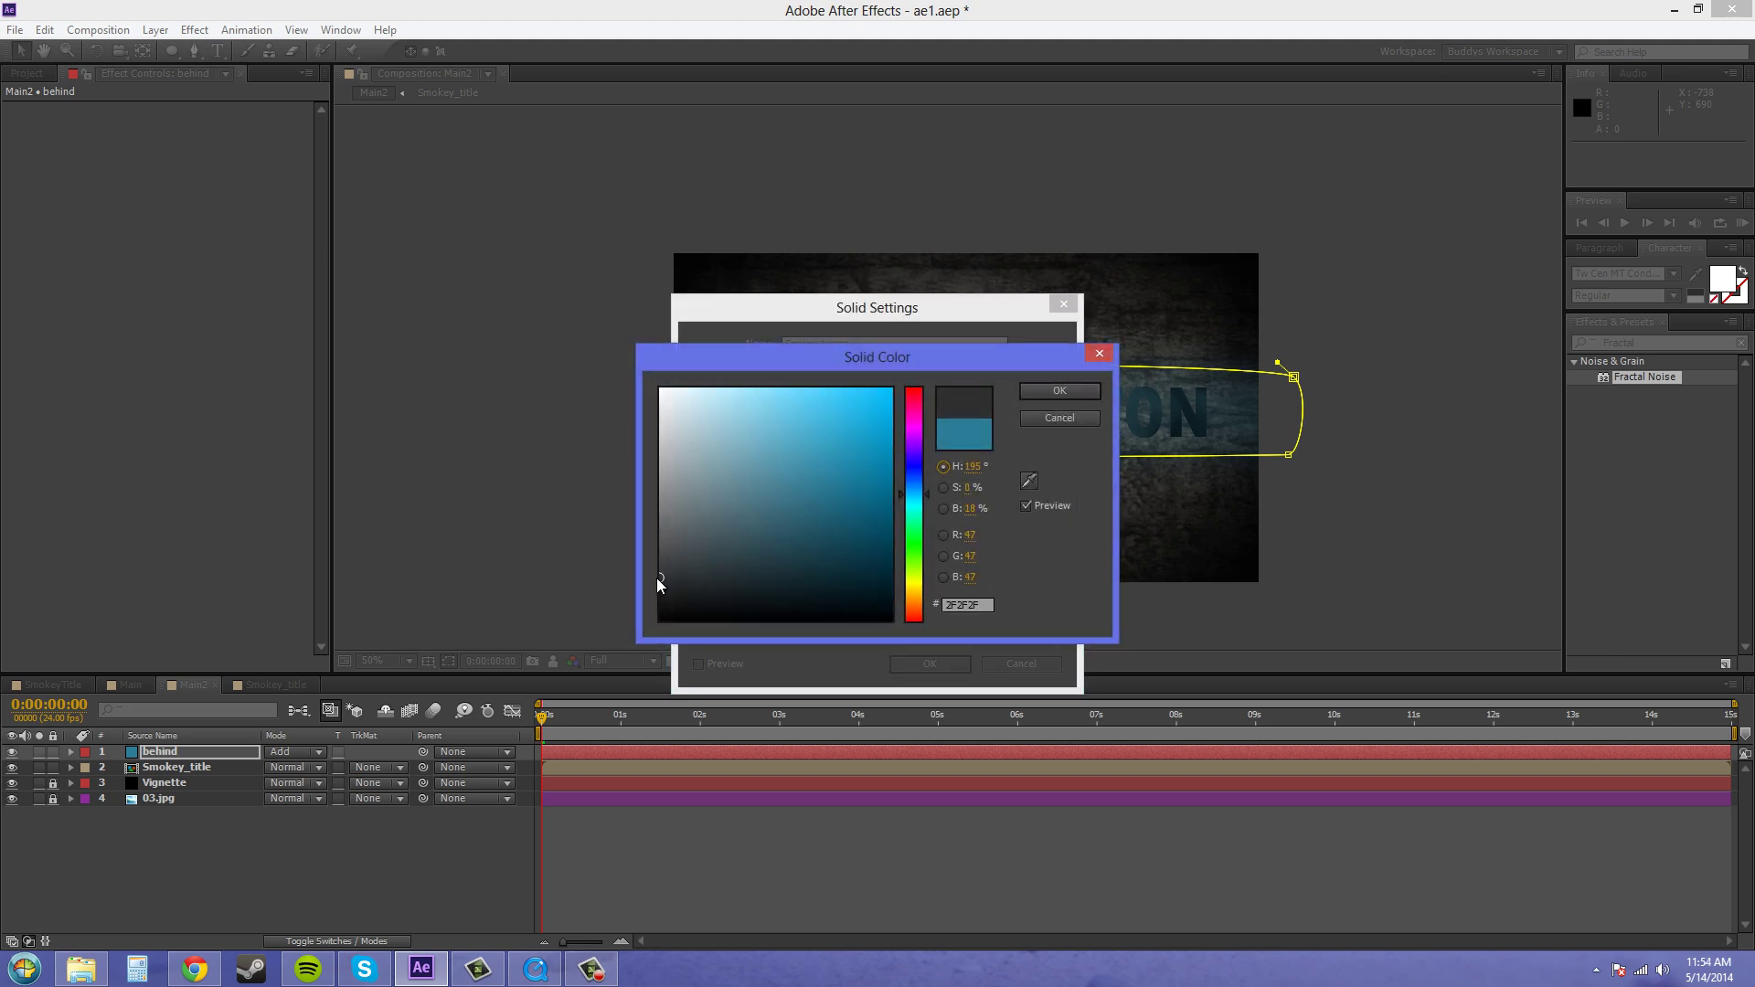
{"action": "left_click", "coordinate": [1058, 390]}
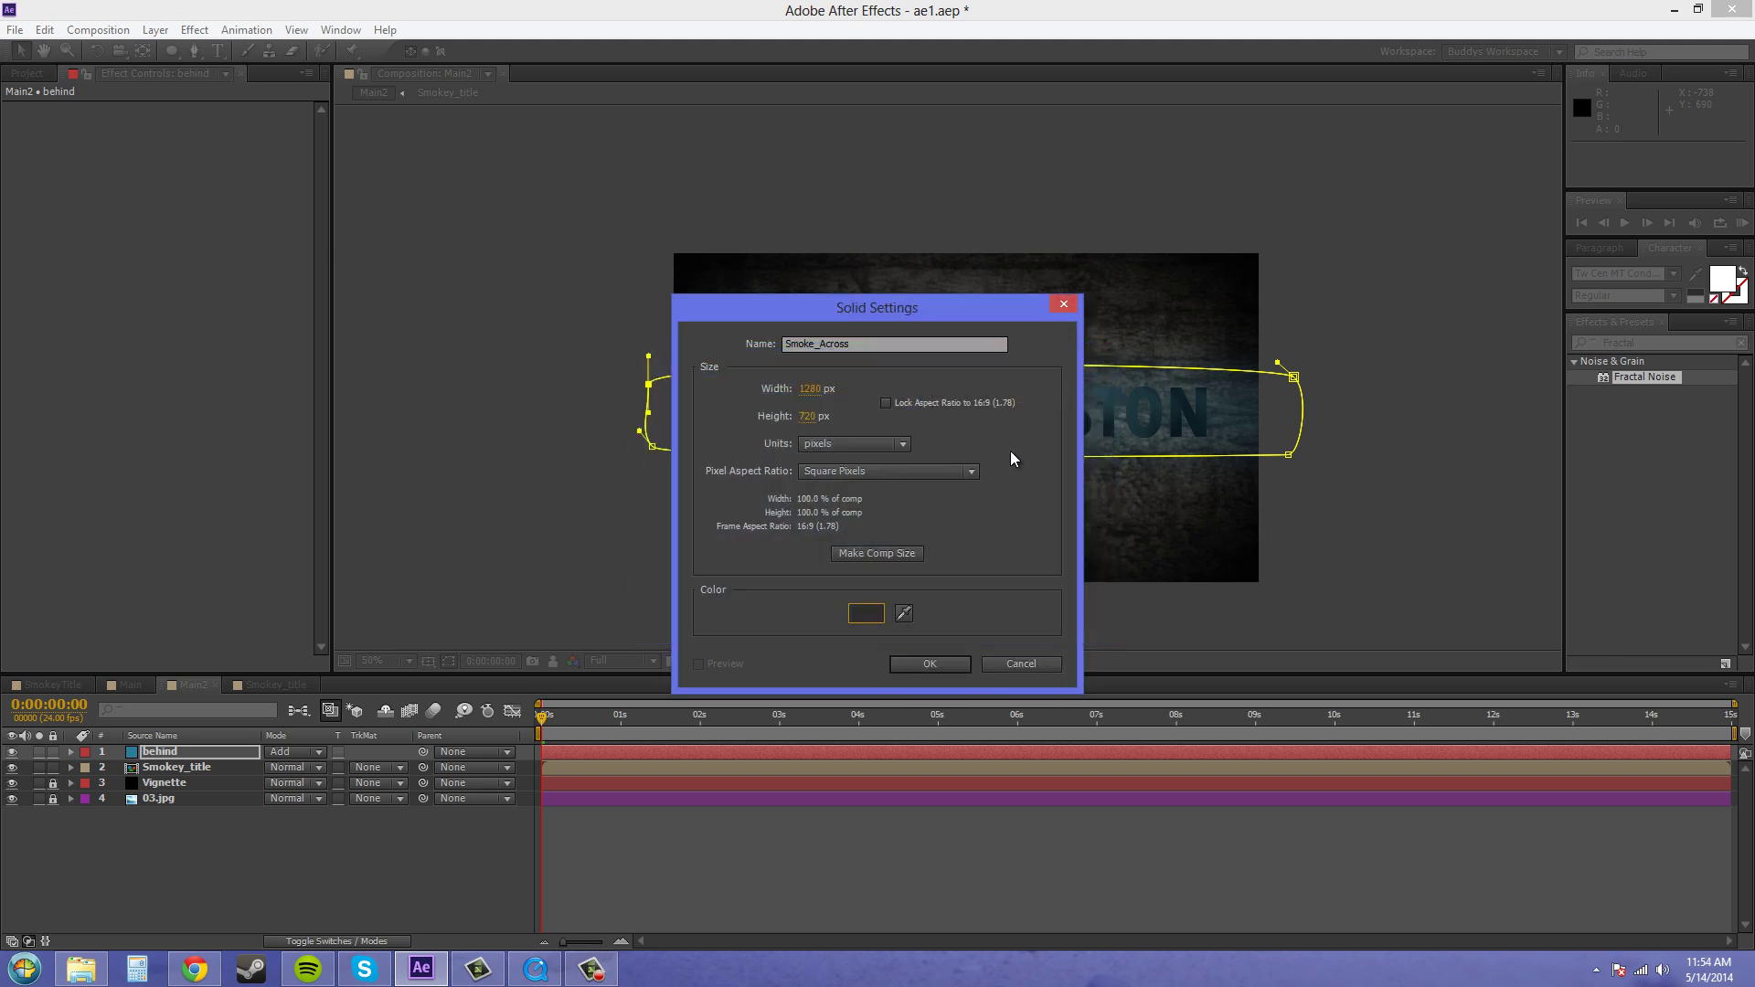
{"action": "left_click", "coordinate": [928, 664]}
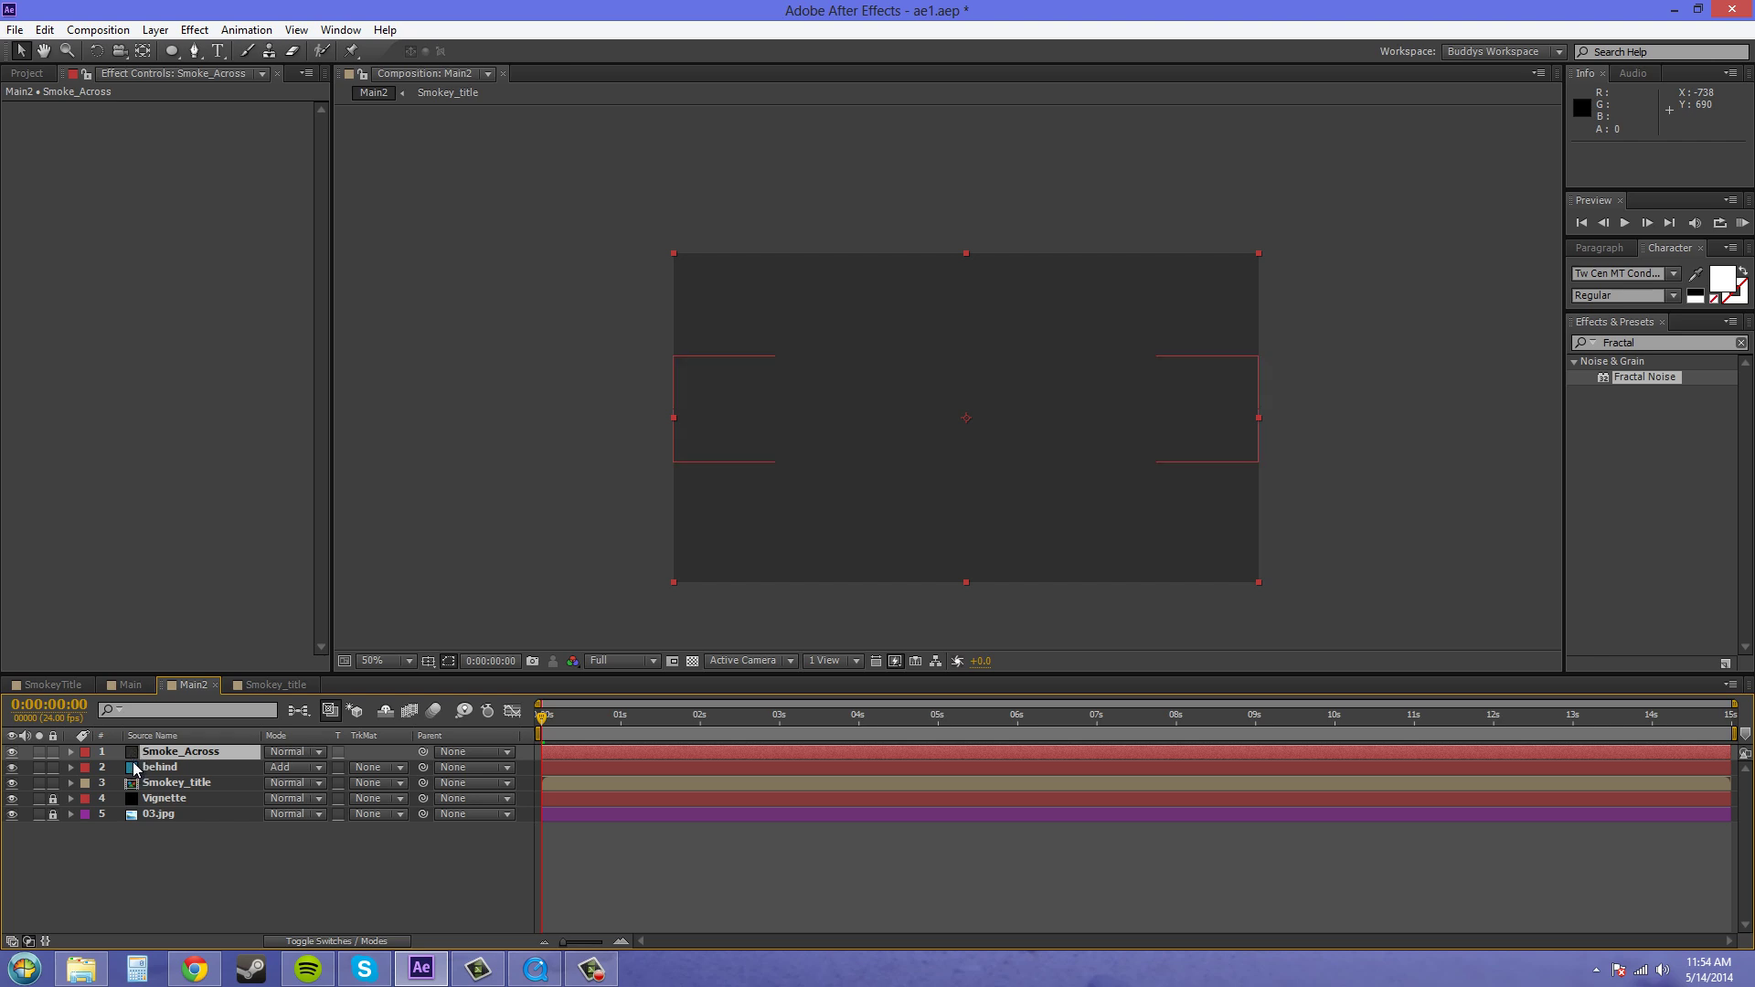
Paste the copied Fractal Noise, CC Vector Blur and Hue/Saturation effects onto Smoke_Across
{"action": "left_click", "coordinate": [82, 148]}
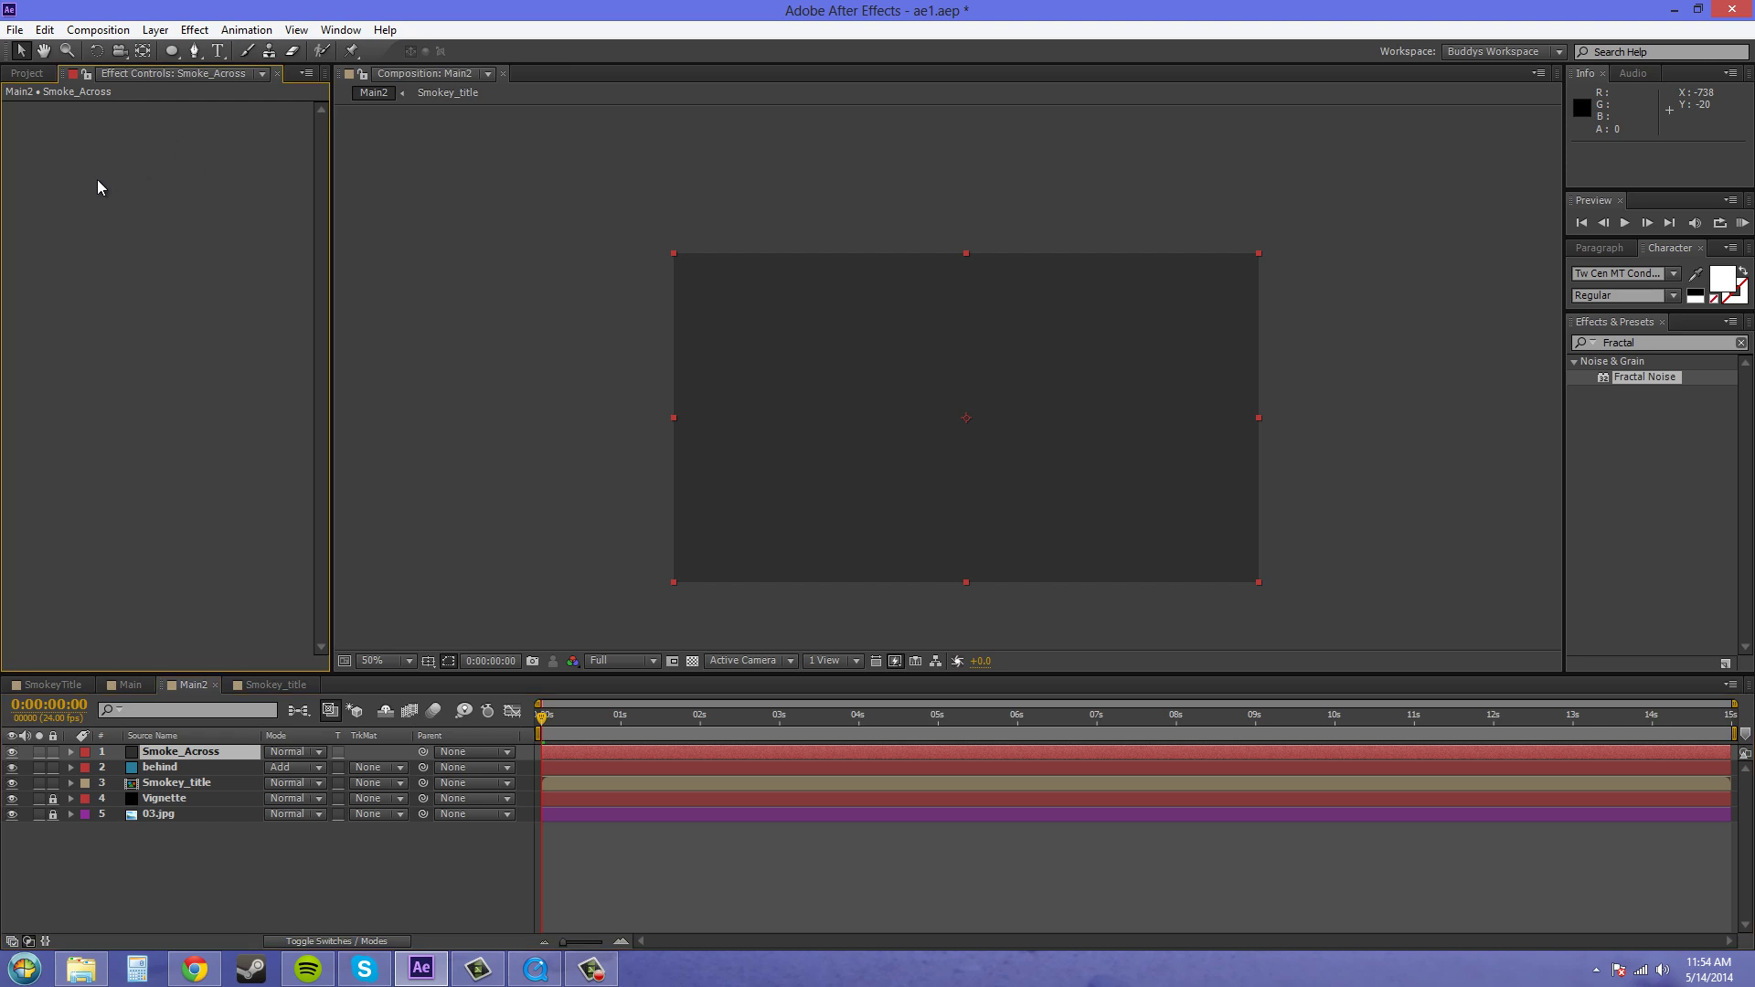
{"action": "left_click", "coordinate": [44, 29]}
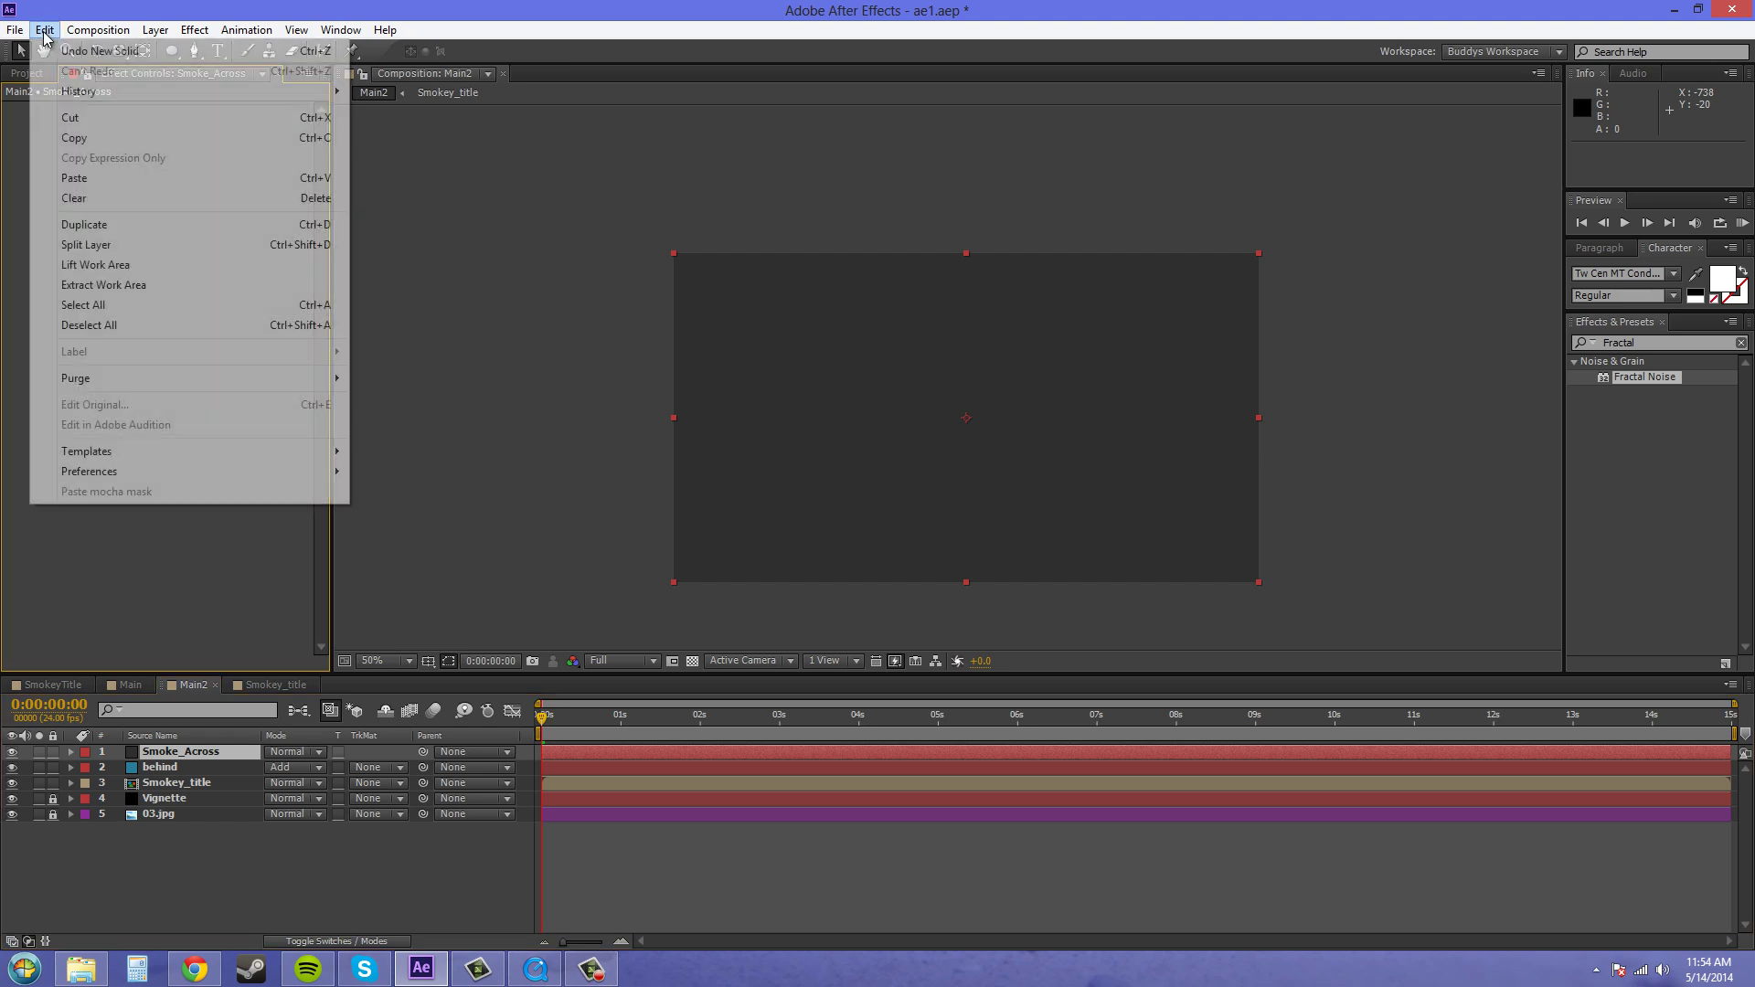
{"action": "left_click", "coordinate": [74, 179]}
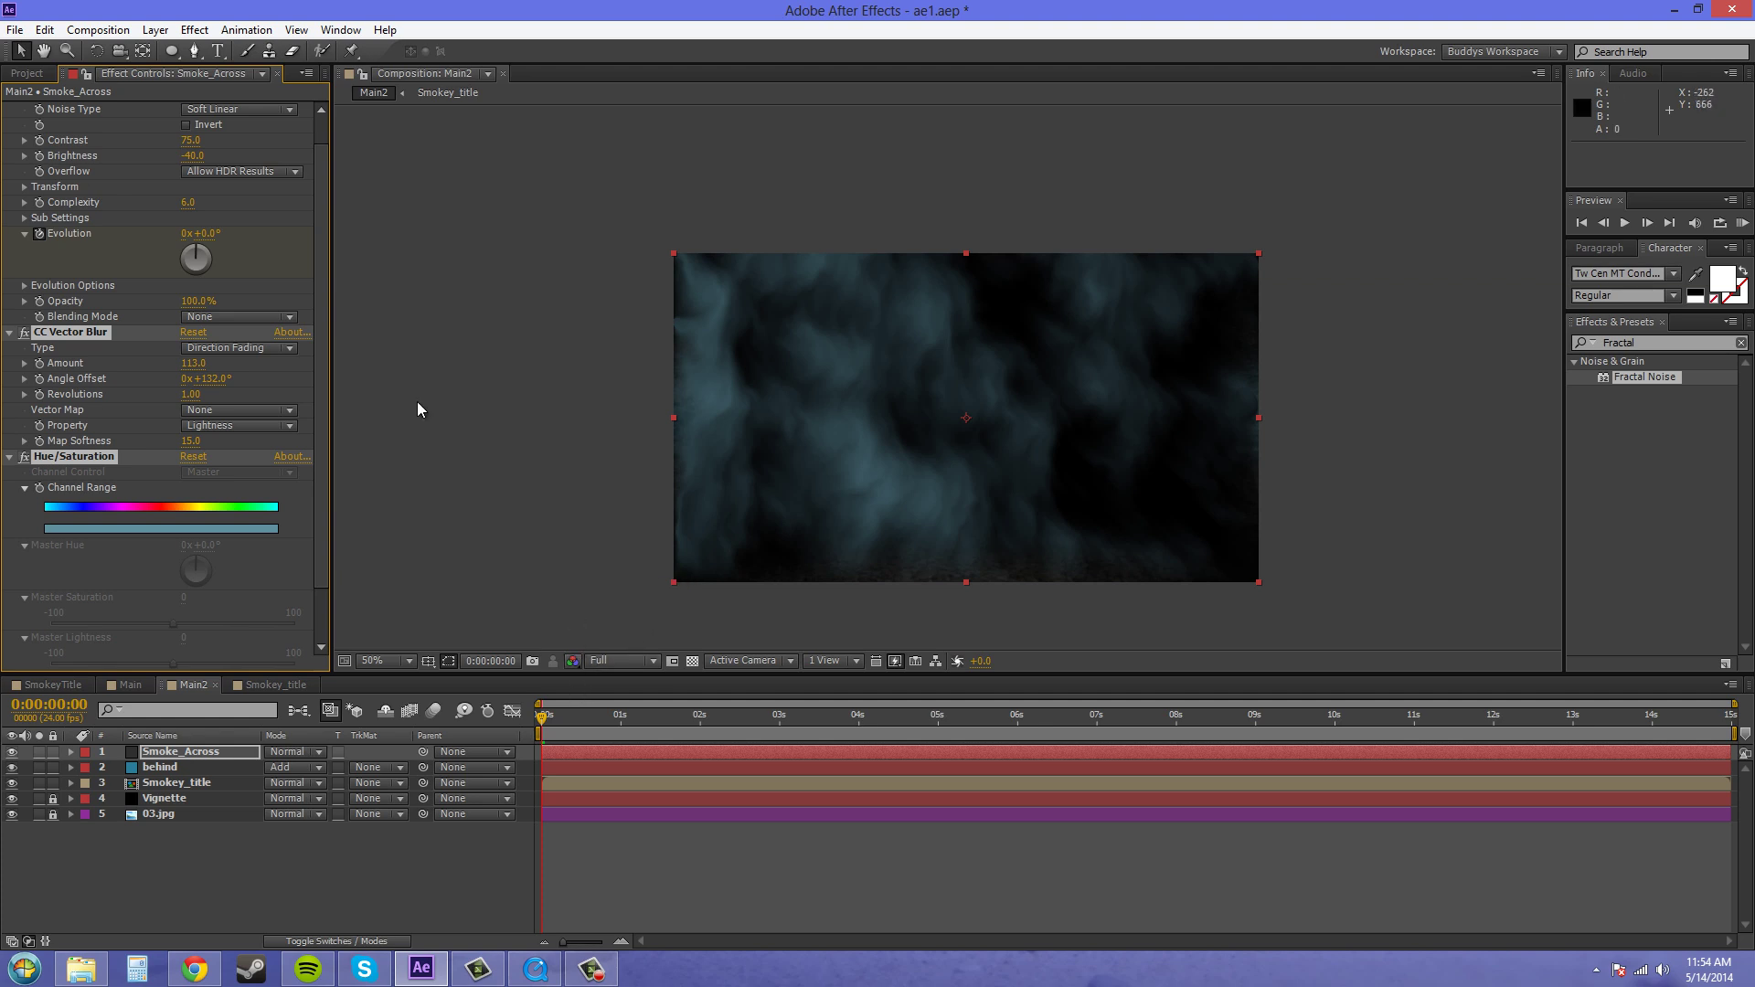
Collapse the CC Vector Blur and Hue/Saturation settings and reselect Smoke_Across
{"action": "left_click", "coordinate": [451, 306]}
{"action": "left_click", "coordinate": [10, 332]}
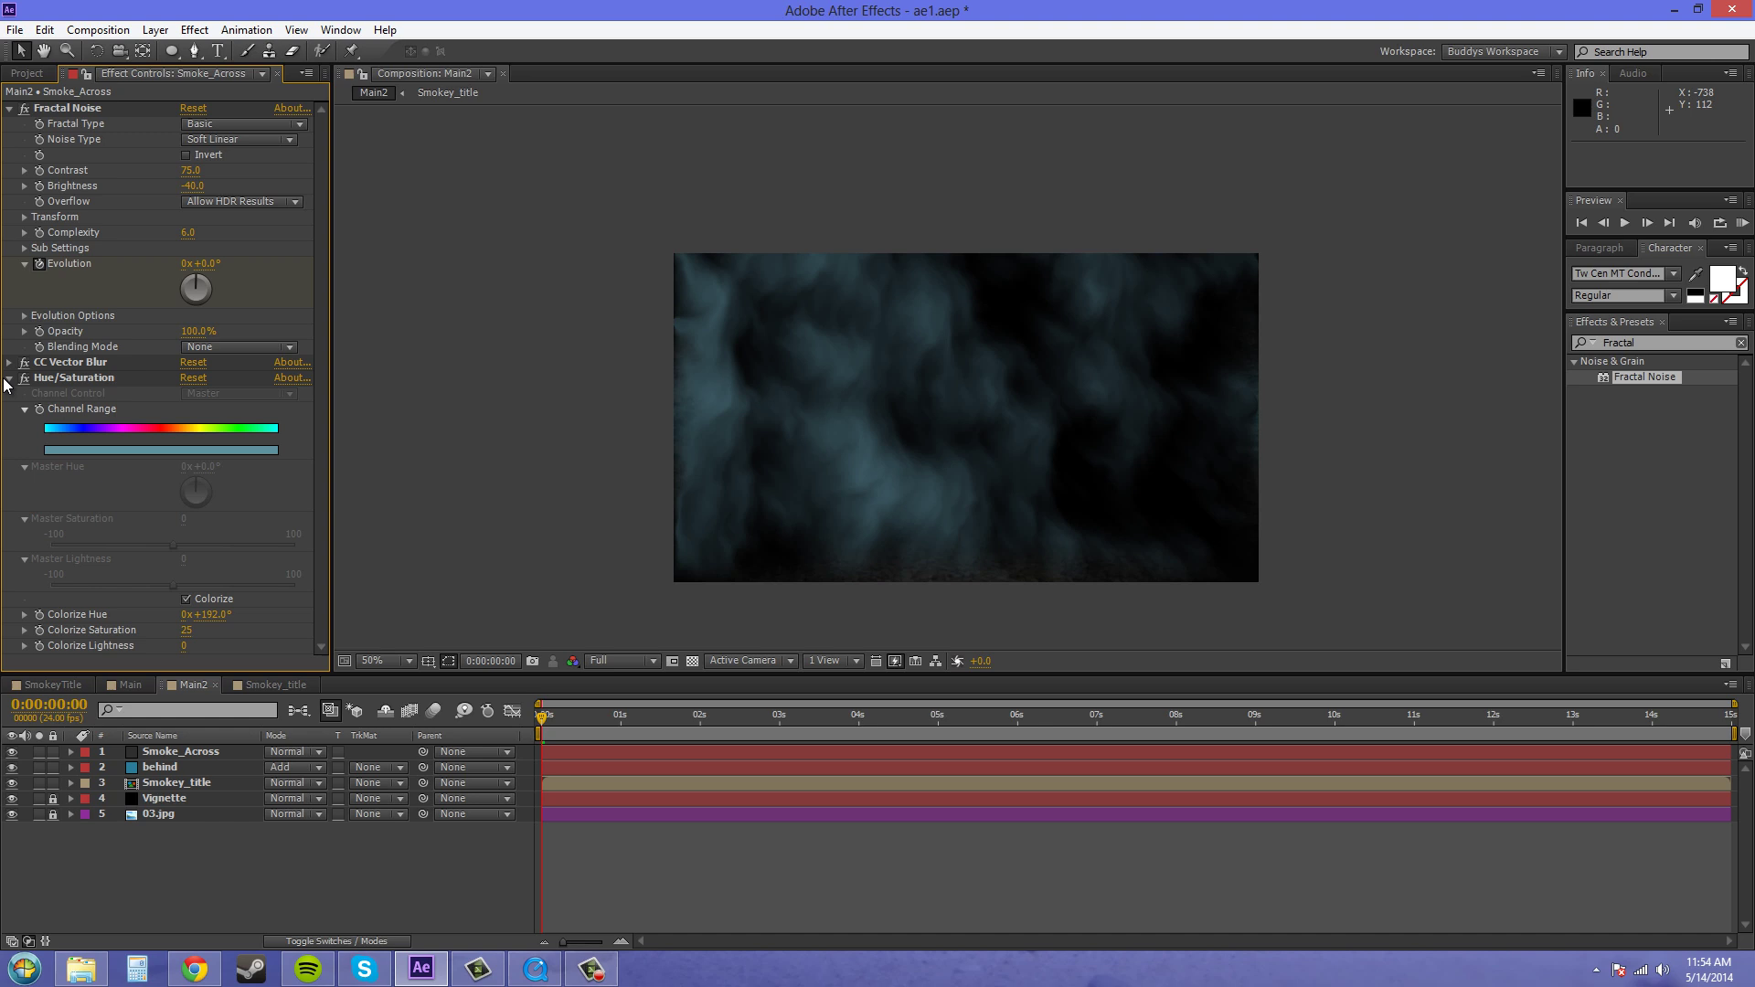
{"action": "left_click", "coordinate": [7, 378]}
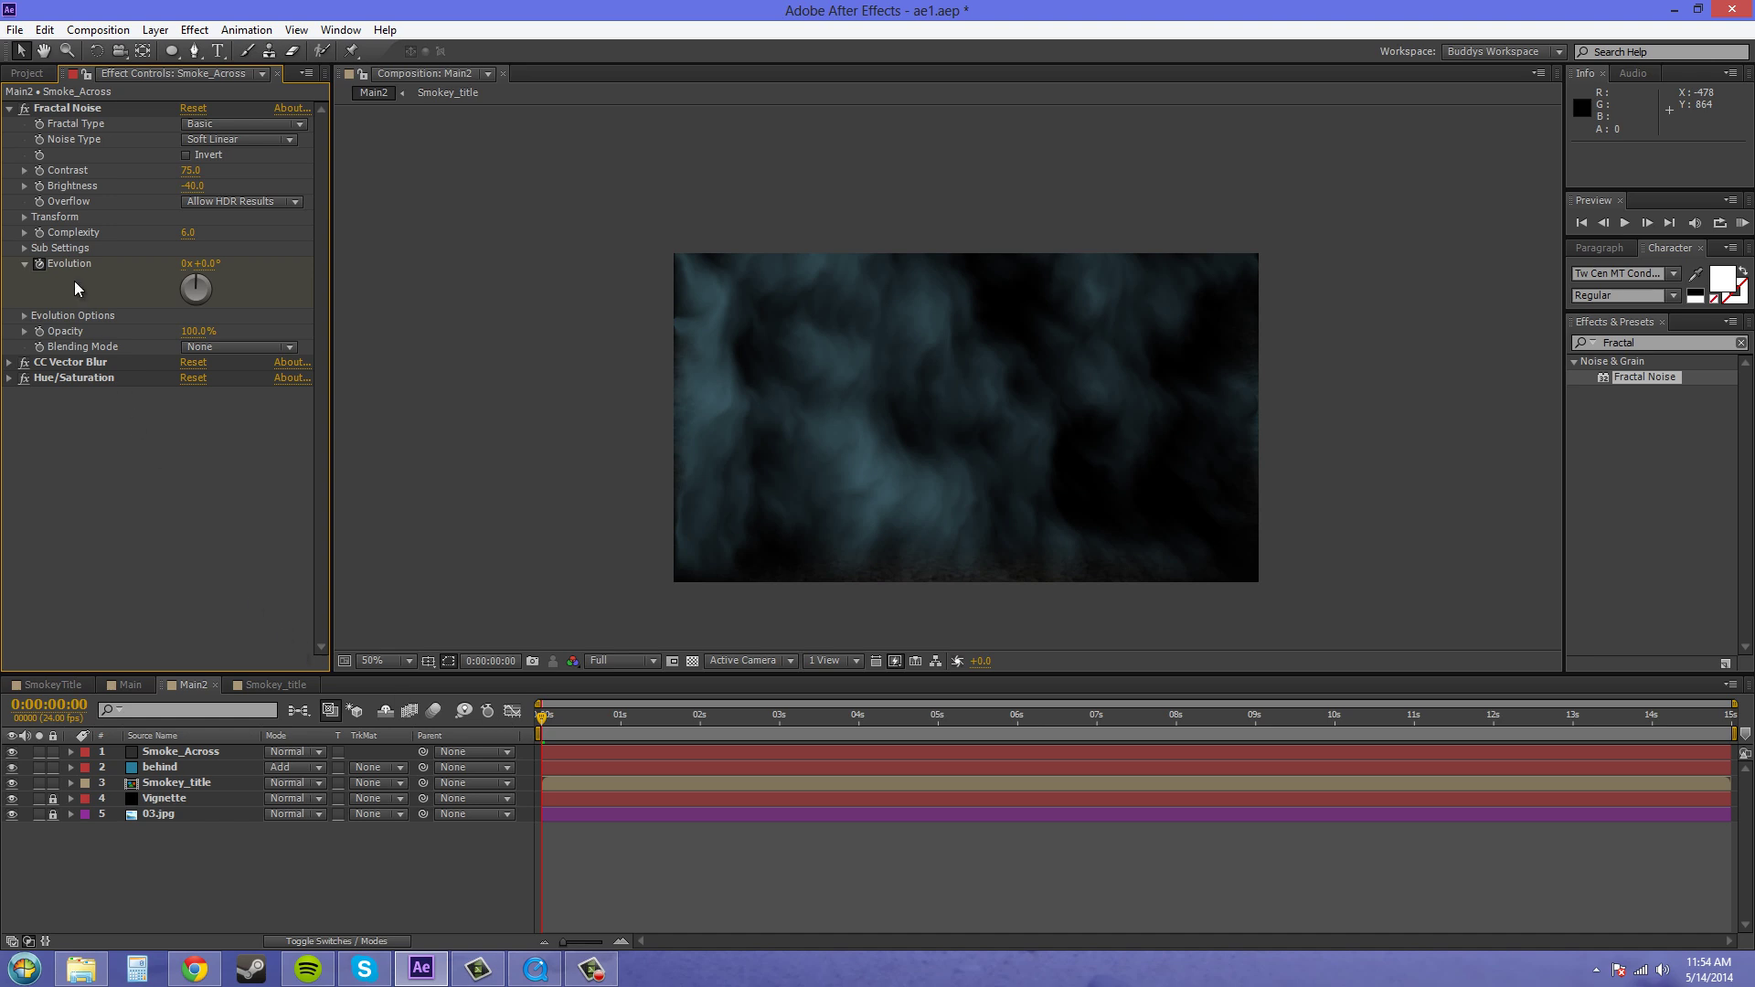
{"action": "left_click", "coordinate": [180, 753]}
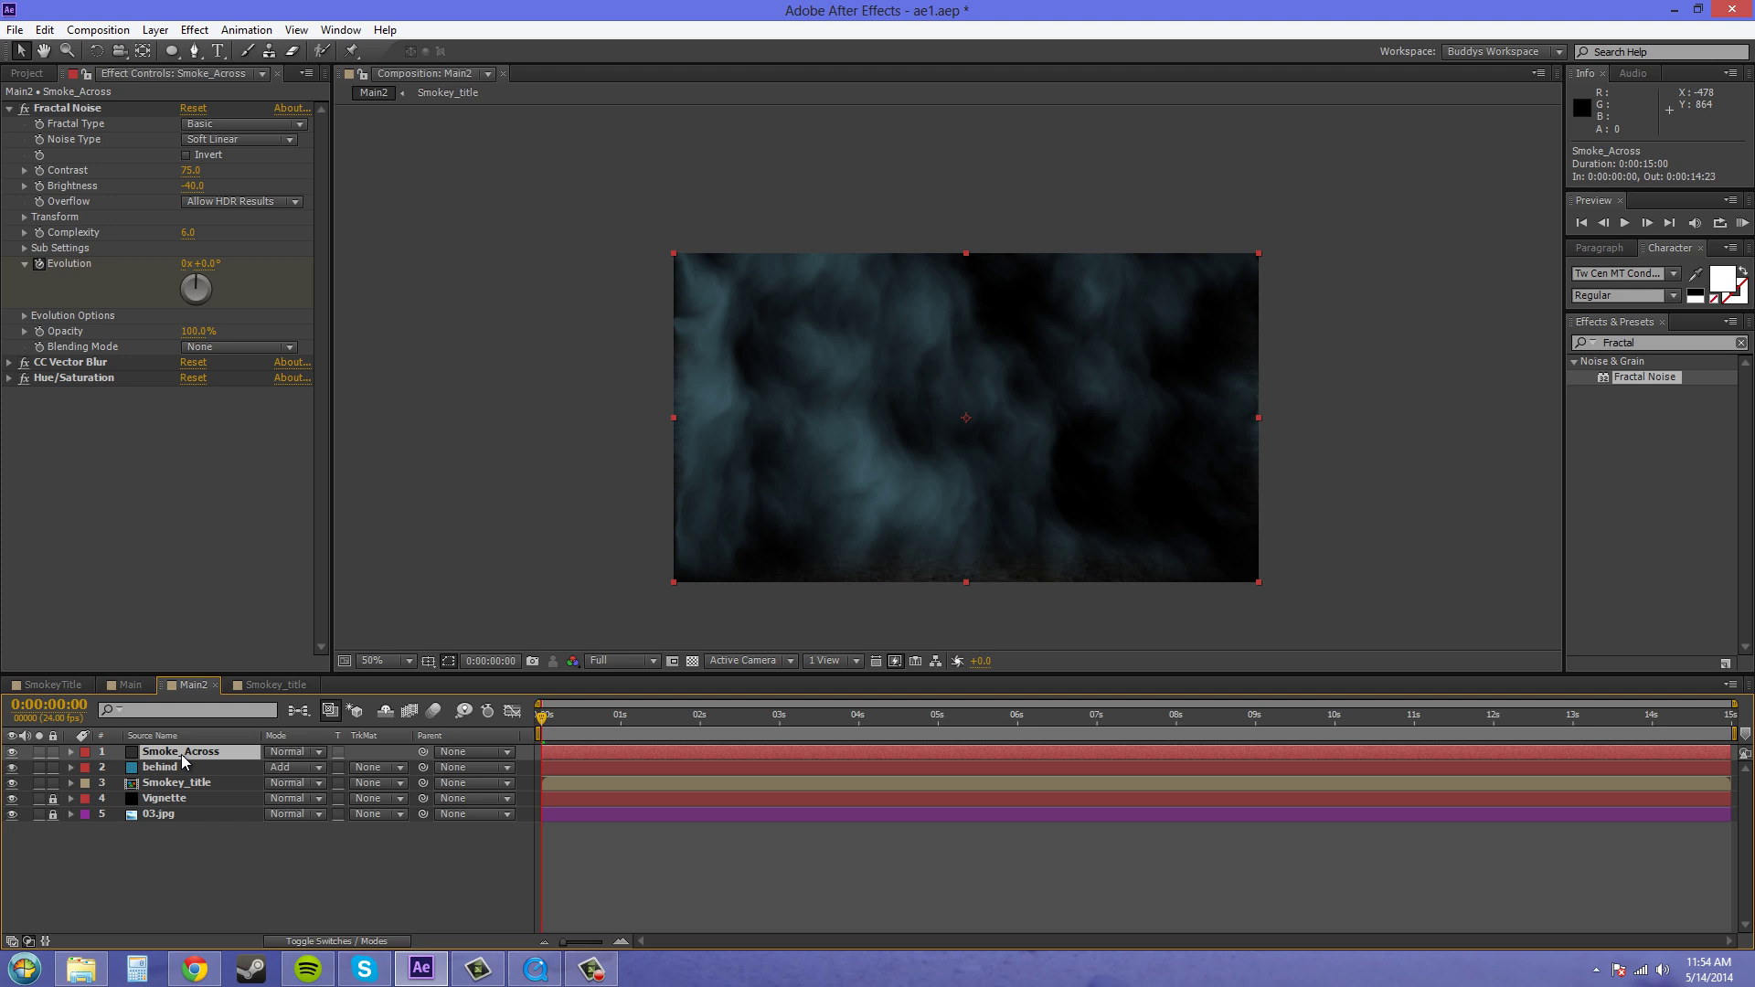
Keyframe Evolution from 3 revolutions at frame 0 to 4 revolutions at the end, then scrub
{"action": "key", "text": "u"}
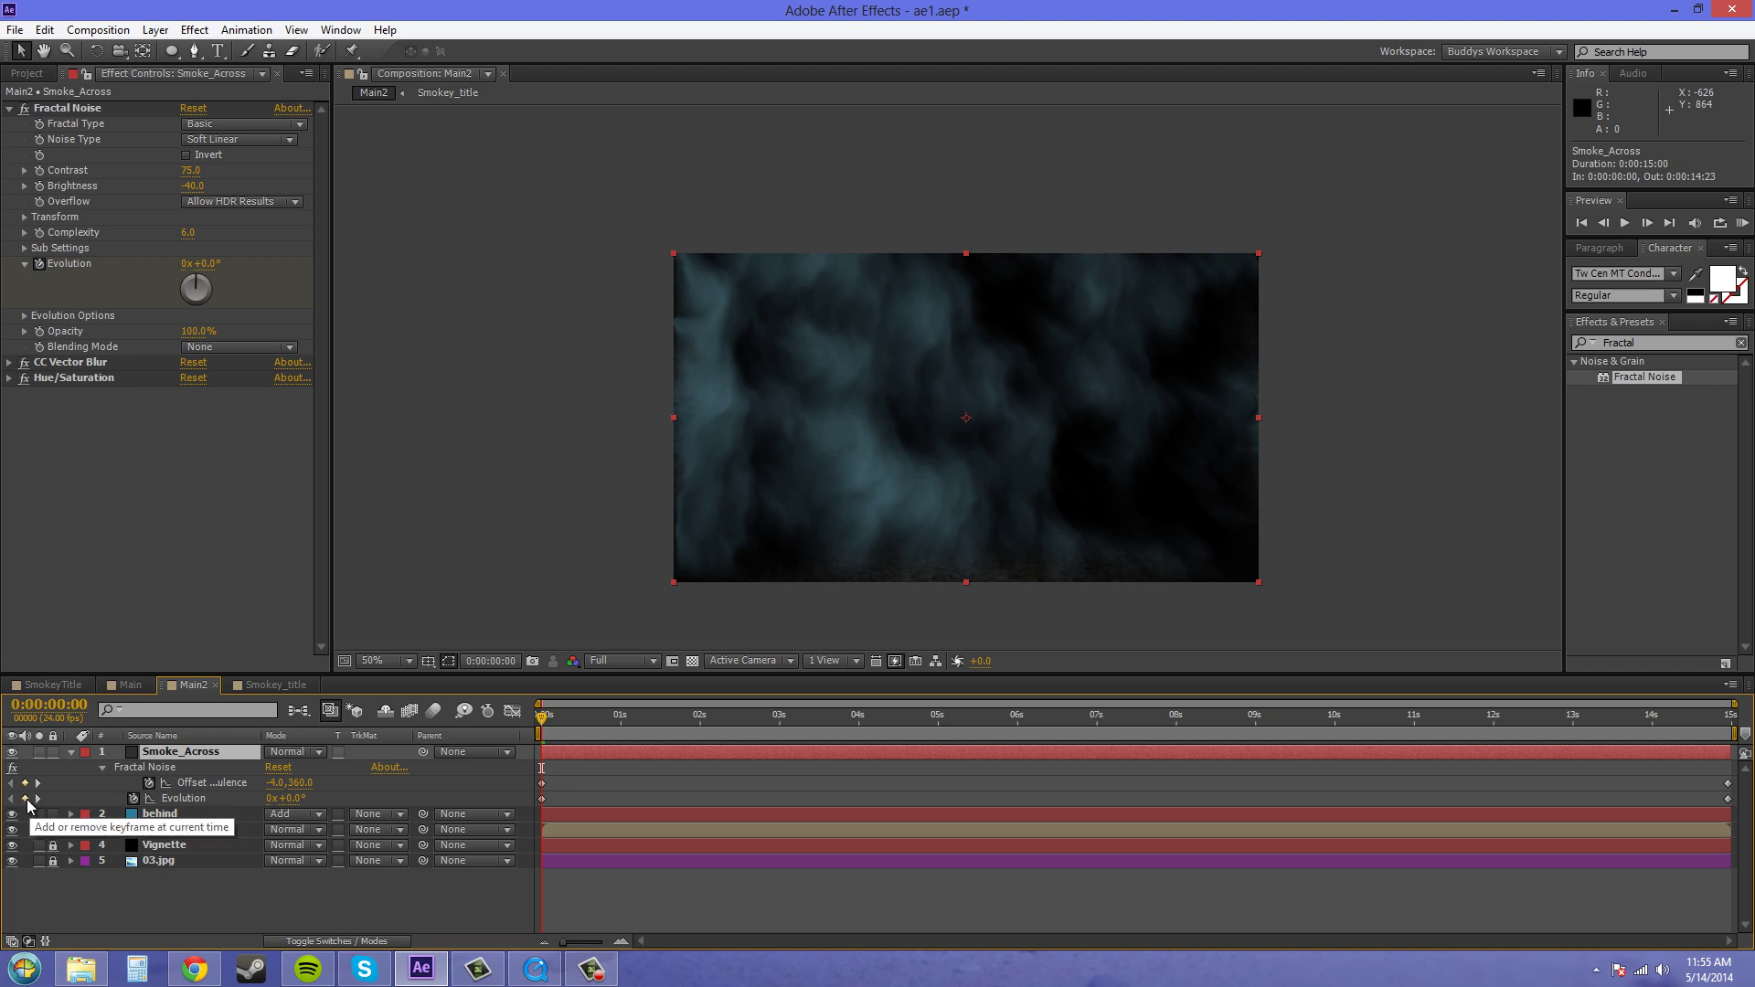
{"action": "left_click", "coordinate": [186, 264]}
{"action": "type", "text": "3"}
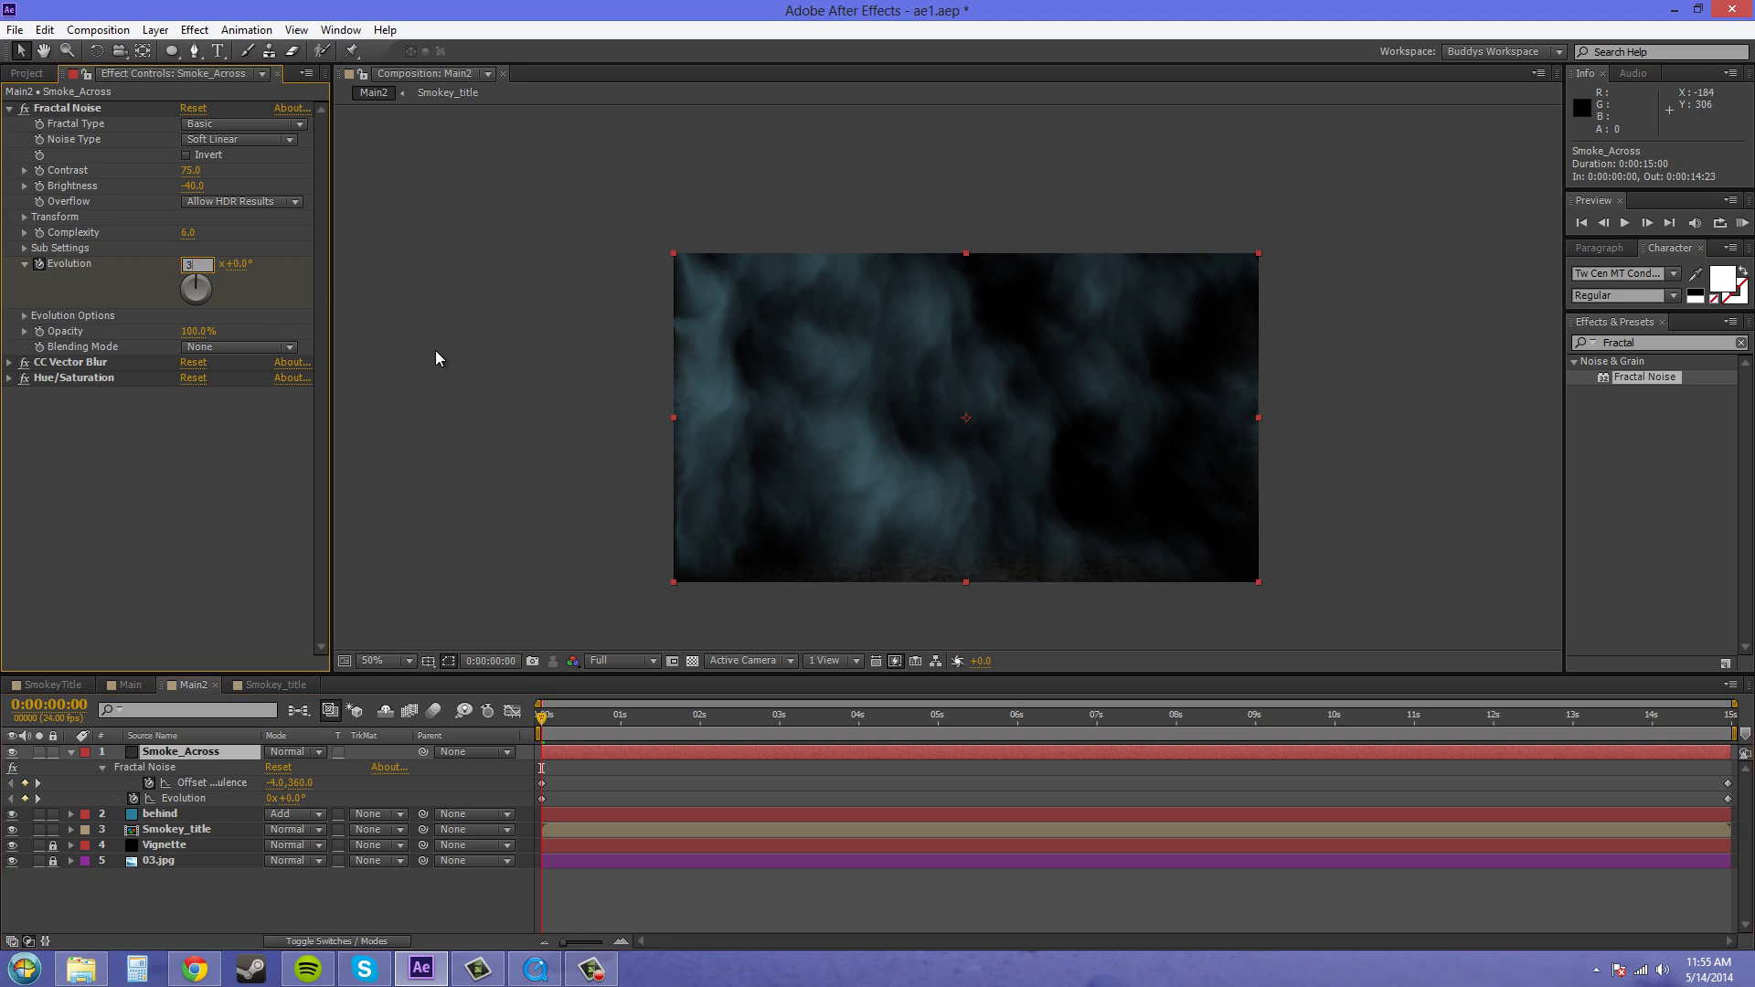
{"action": "key", "text": "Return"}
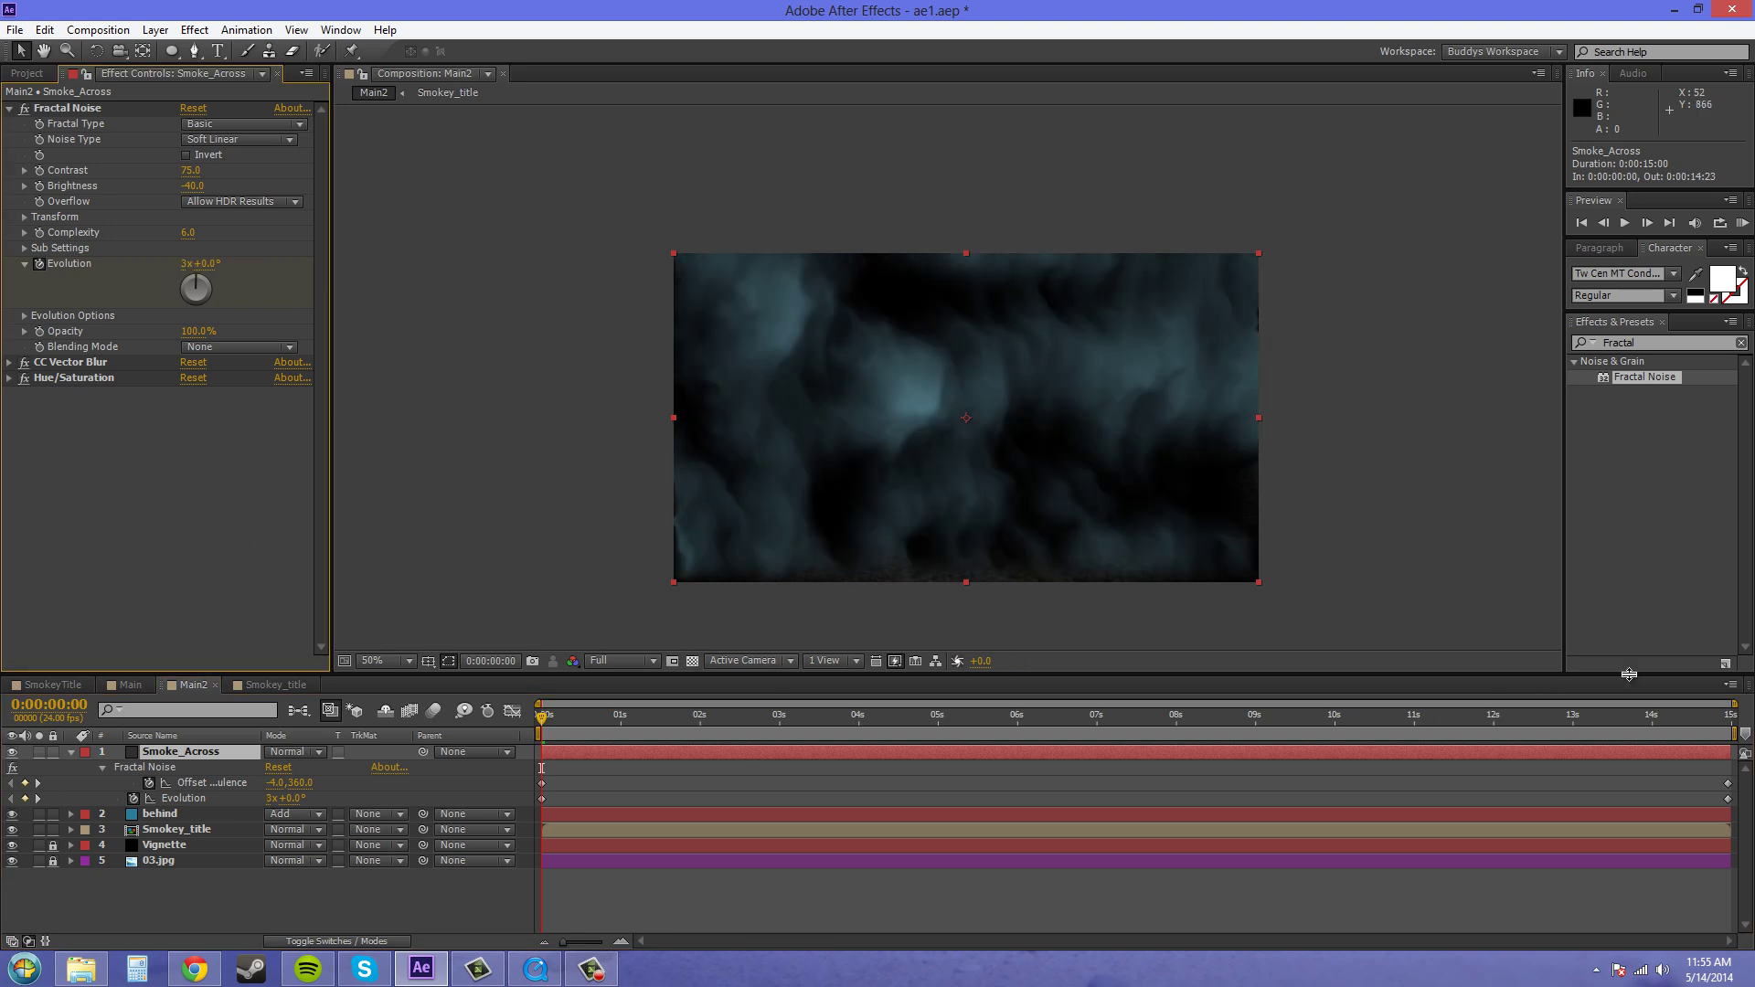
{"action": "left_click", "coordinate": [1723, 722]}
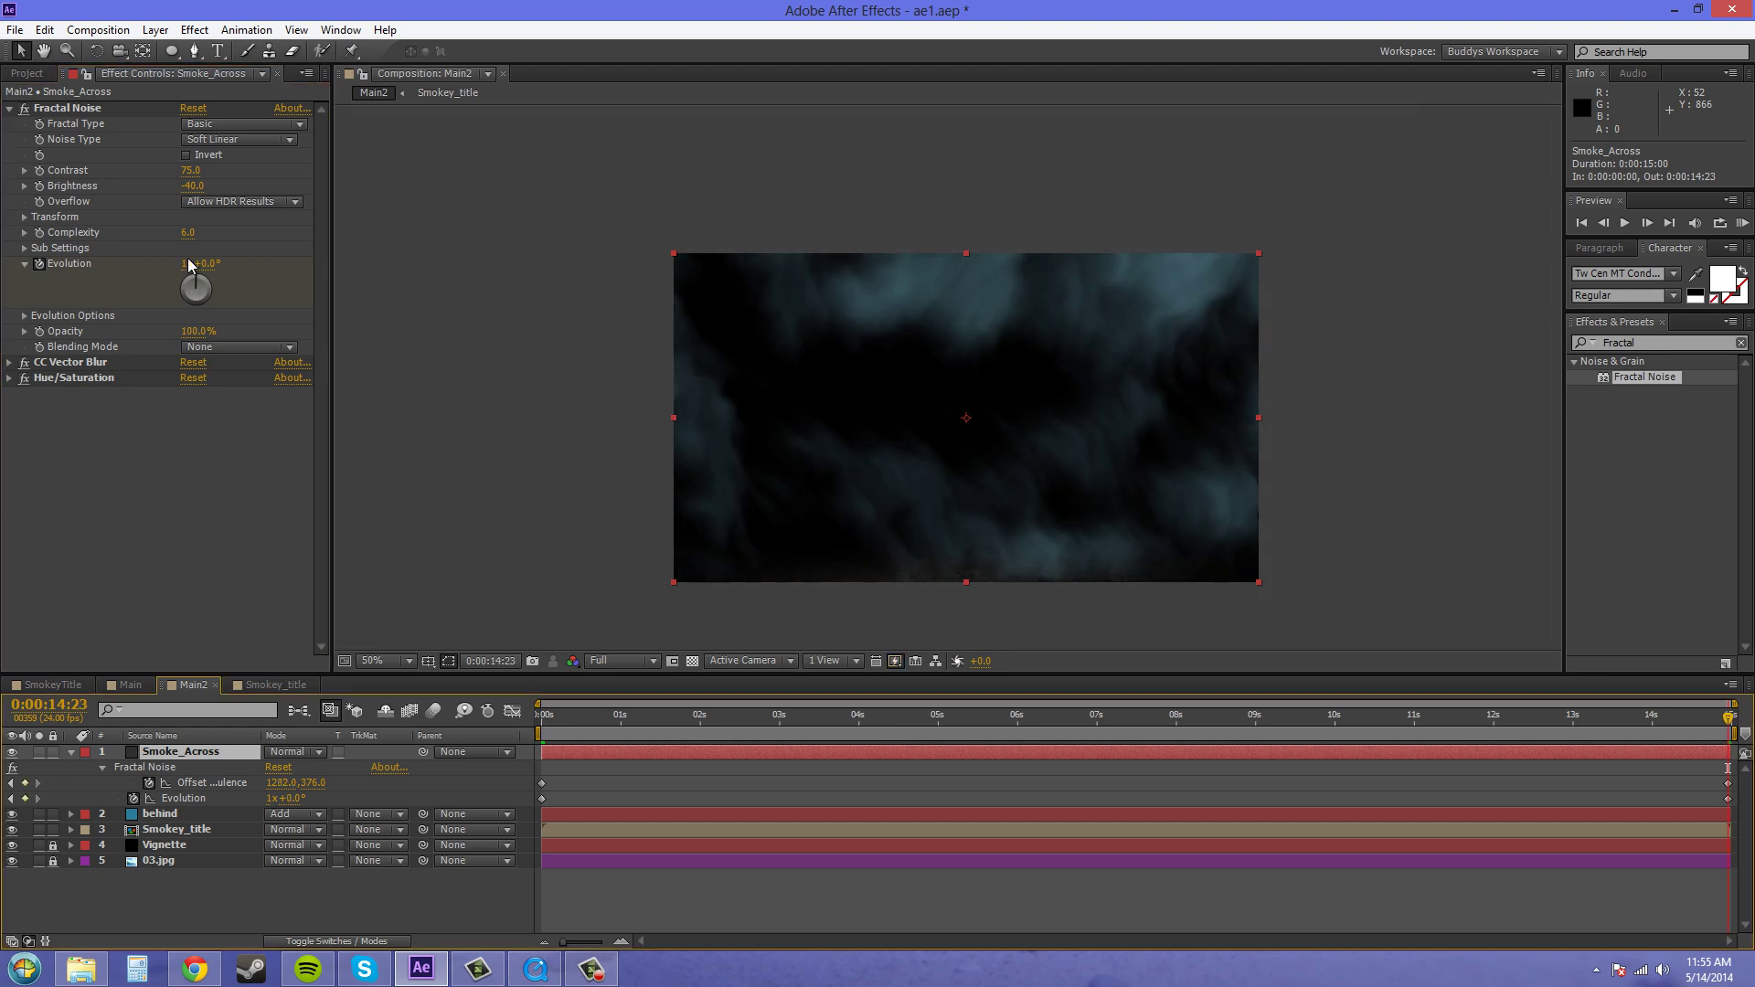
{"action": "left_click", "coordinate": [186, 263]}
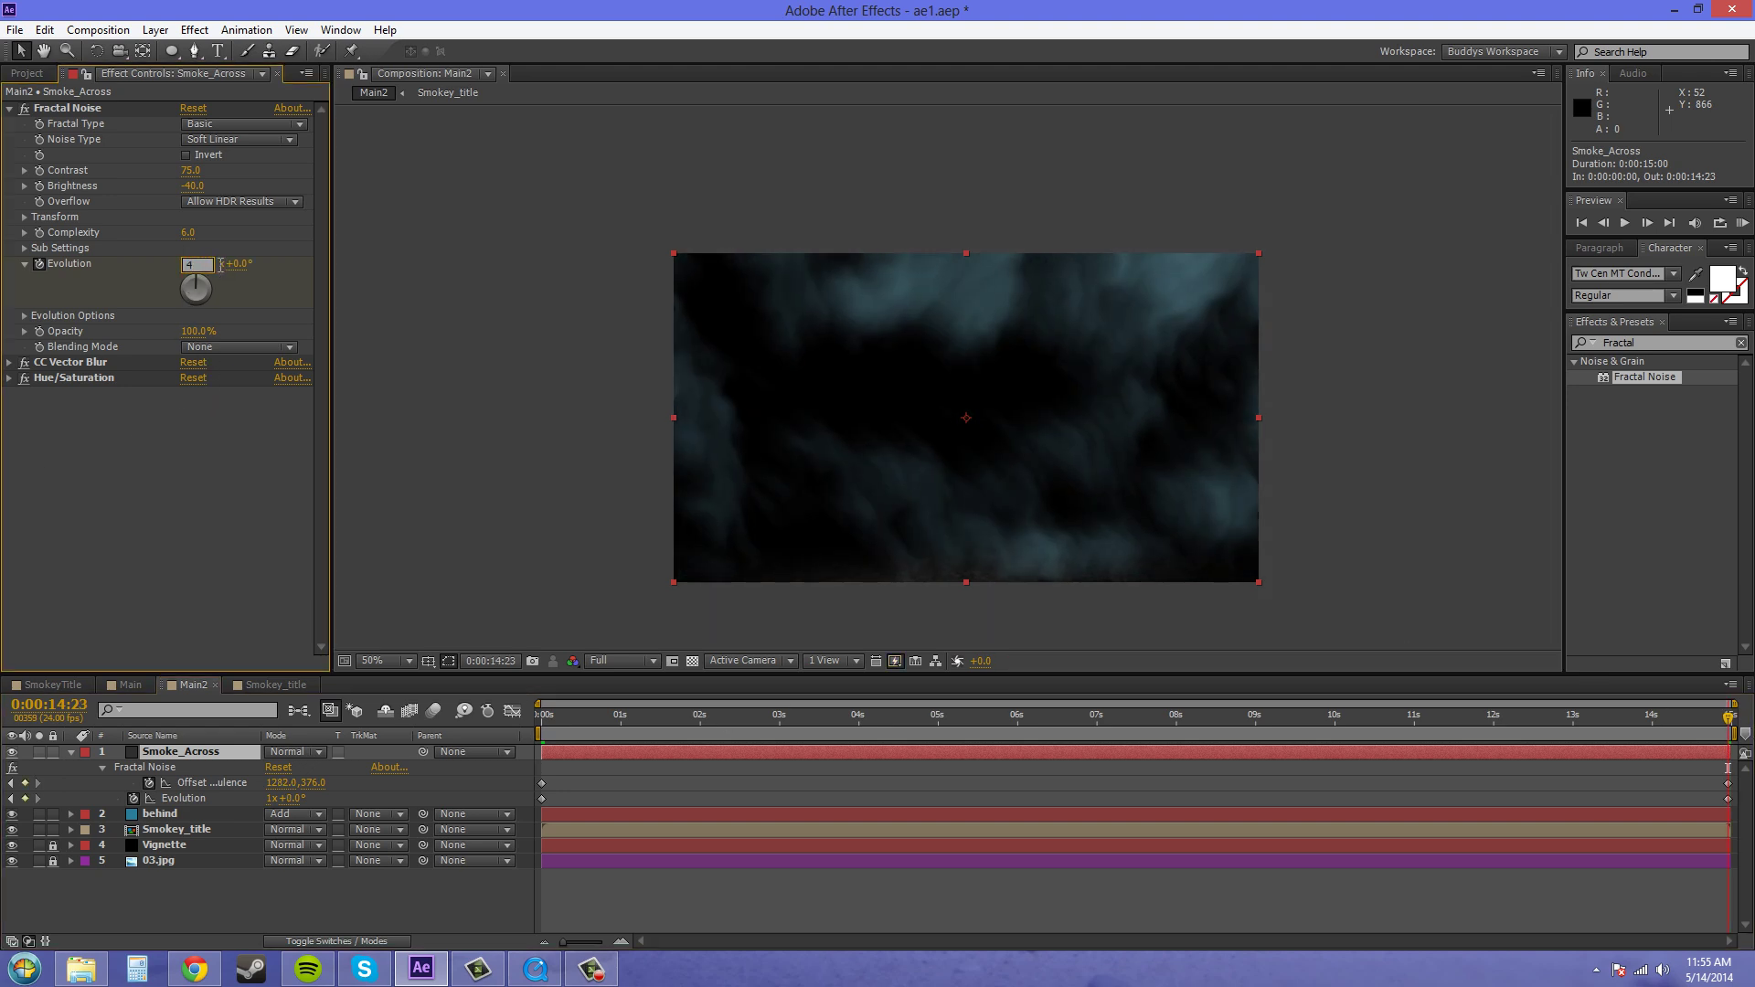
{"action": "type", "text": "4"}
{"action": "key", "text": "Return"}
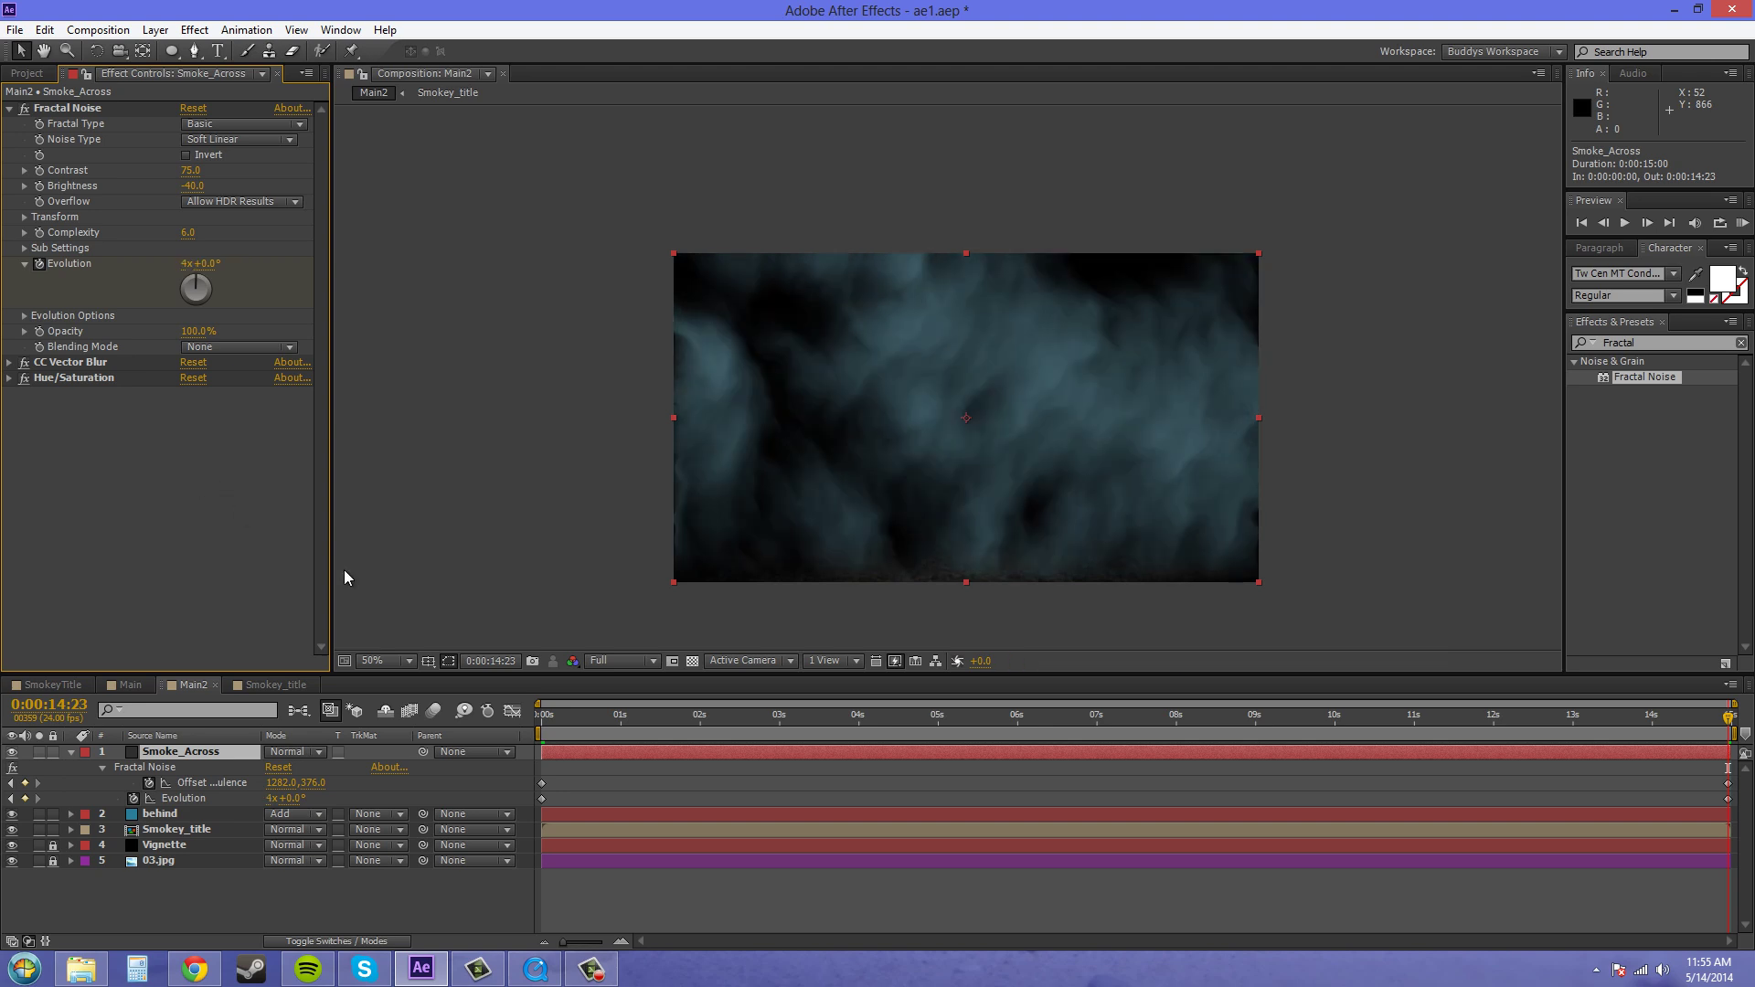
{"action": "left_click", "coordinate": [548, 718]}
{"action": "mouse_move", "coordinate": [548, 718]}
{"action": "left_mouse_down"}
{"action": "mouse_move", "coordinate": [1732, 742]}
{"action": "mouse_move", "coordinate": [1718, 722]}
{"action": "mouse_move", "coordinate": [1568, 717]}
{"action": "mouse_move", "coordinate": [542, 716]}
{"action": "left_mouse_up"}
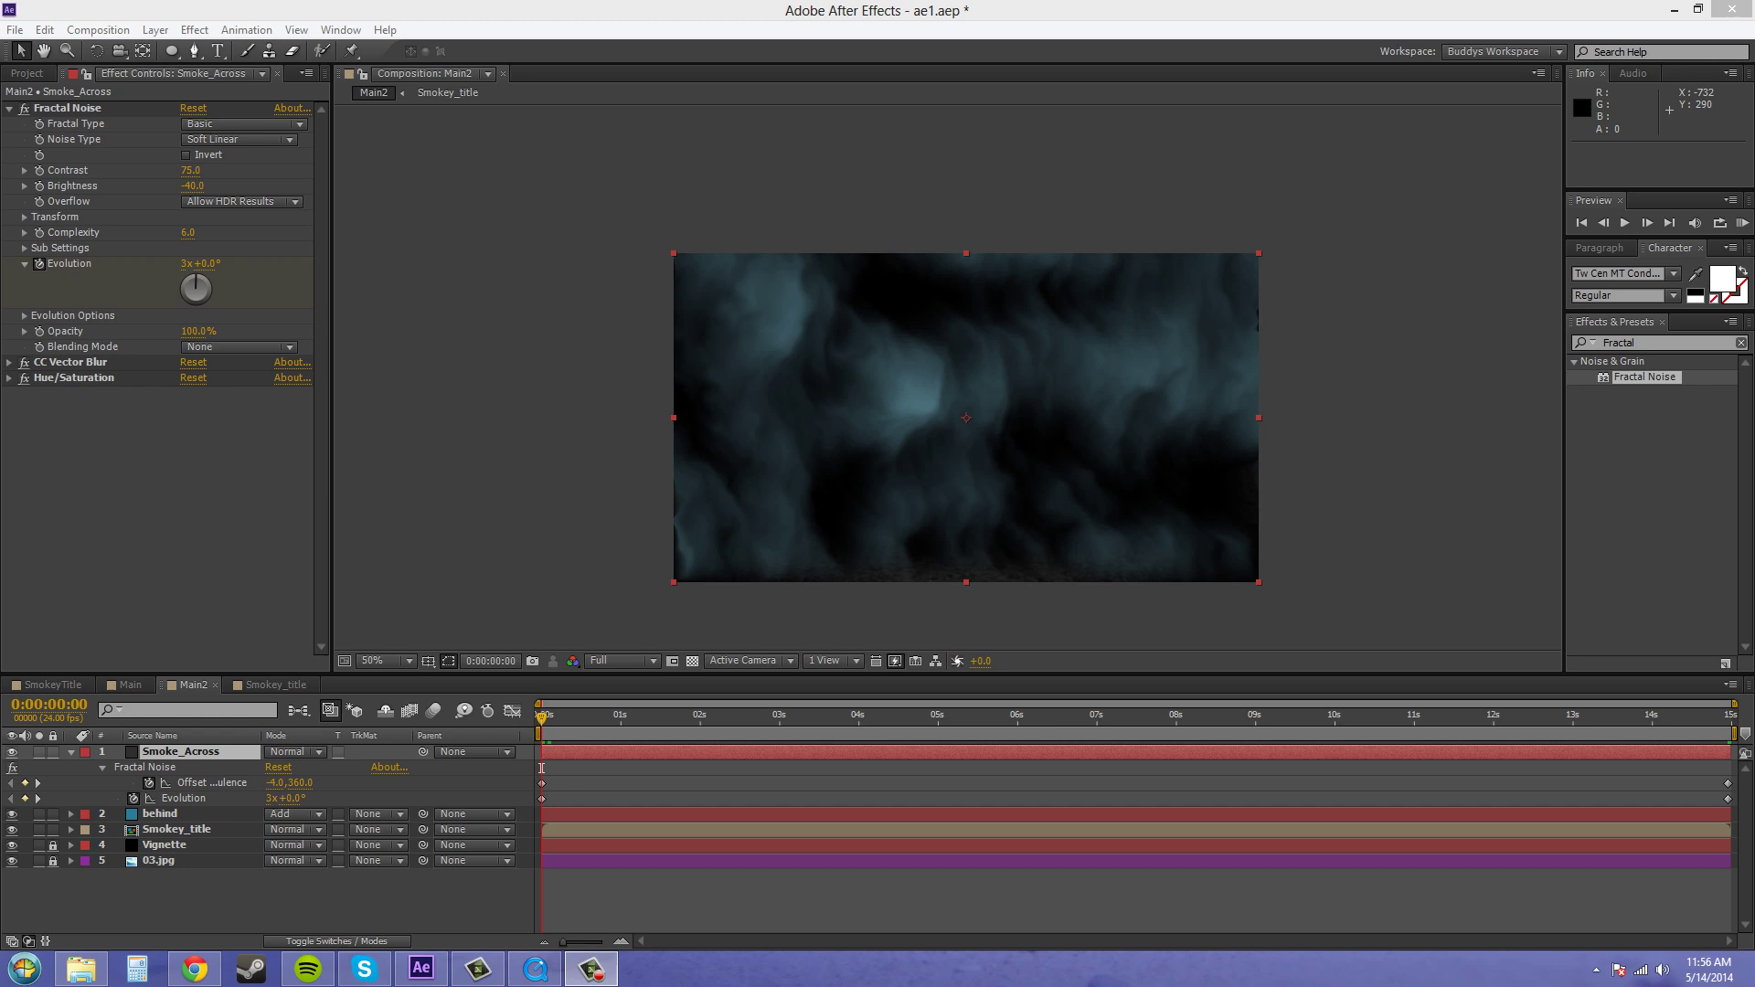
Delete Hue/Saturation to turn the smoke grey, then review the creepy logo reference video
{"action": "left_click", "coordinate": [74, 378]}
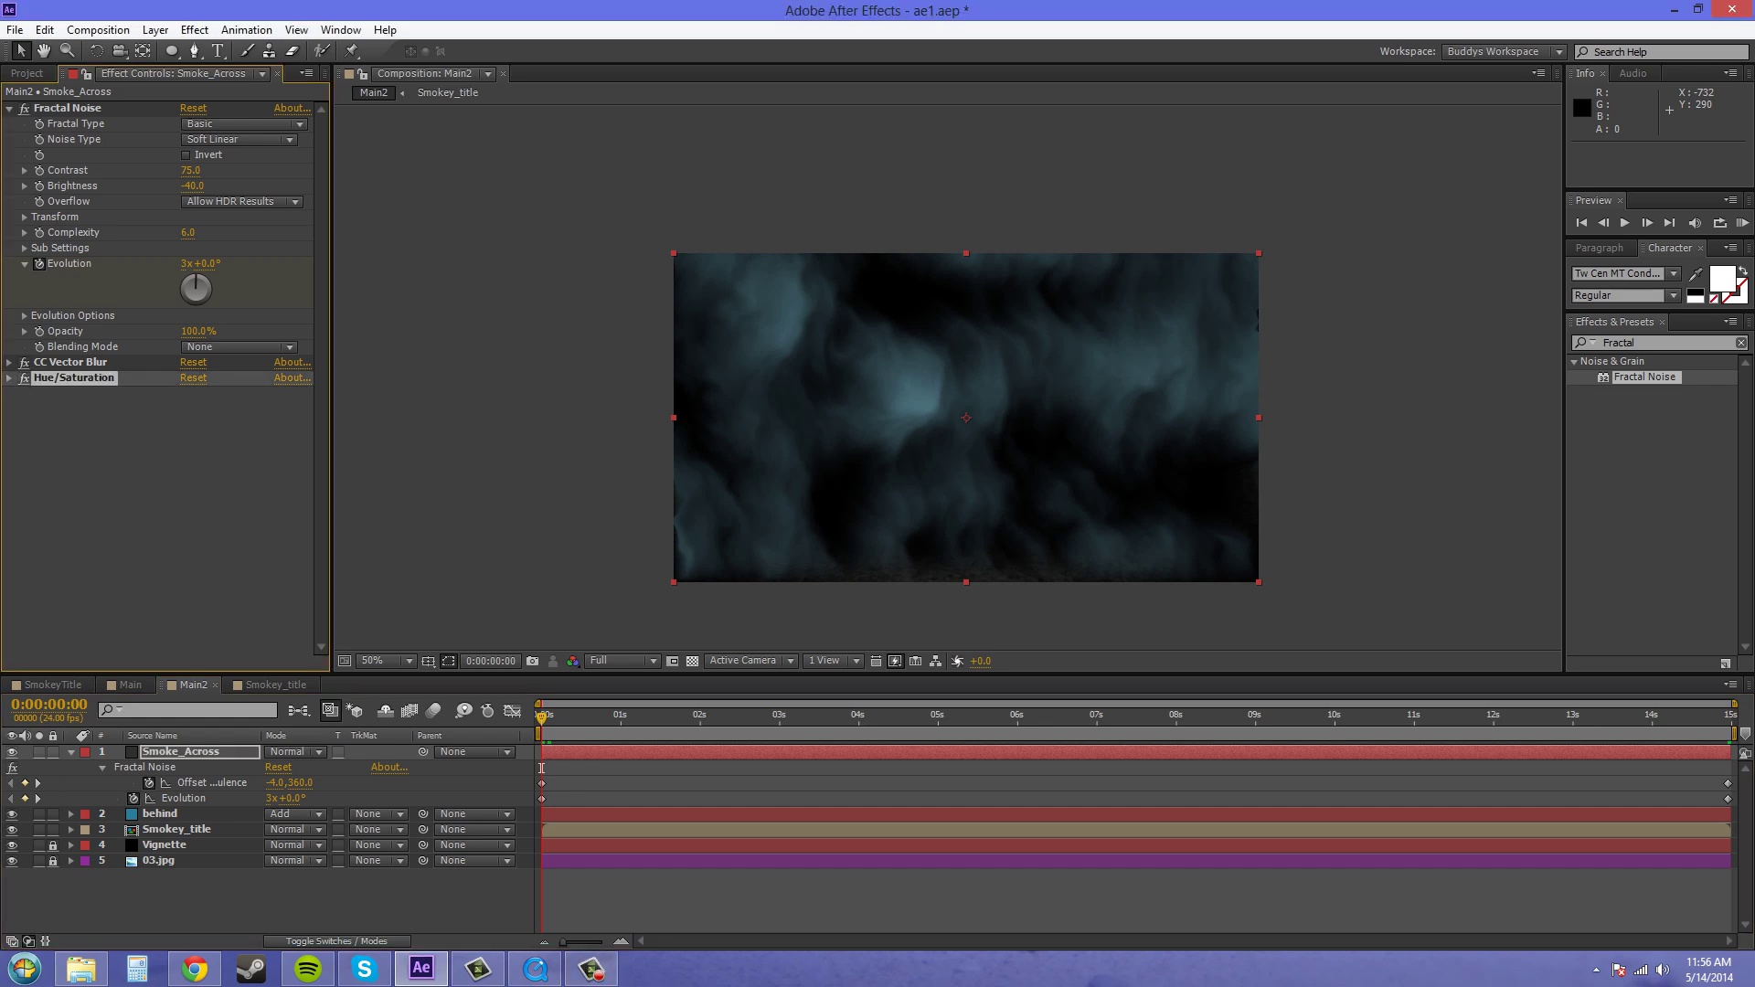
{"action": "key", "text": "Delete"}
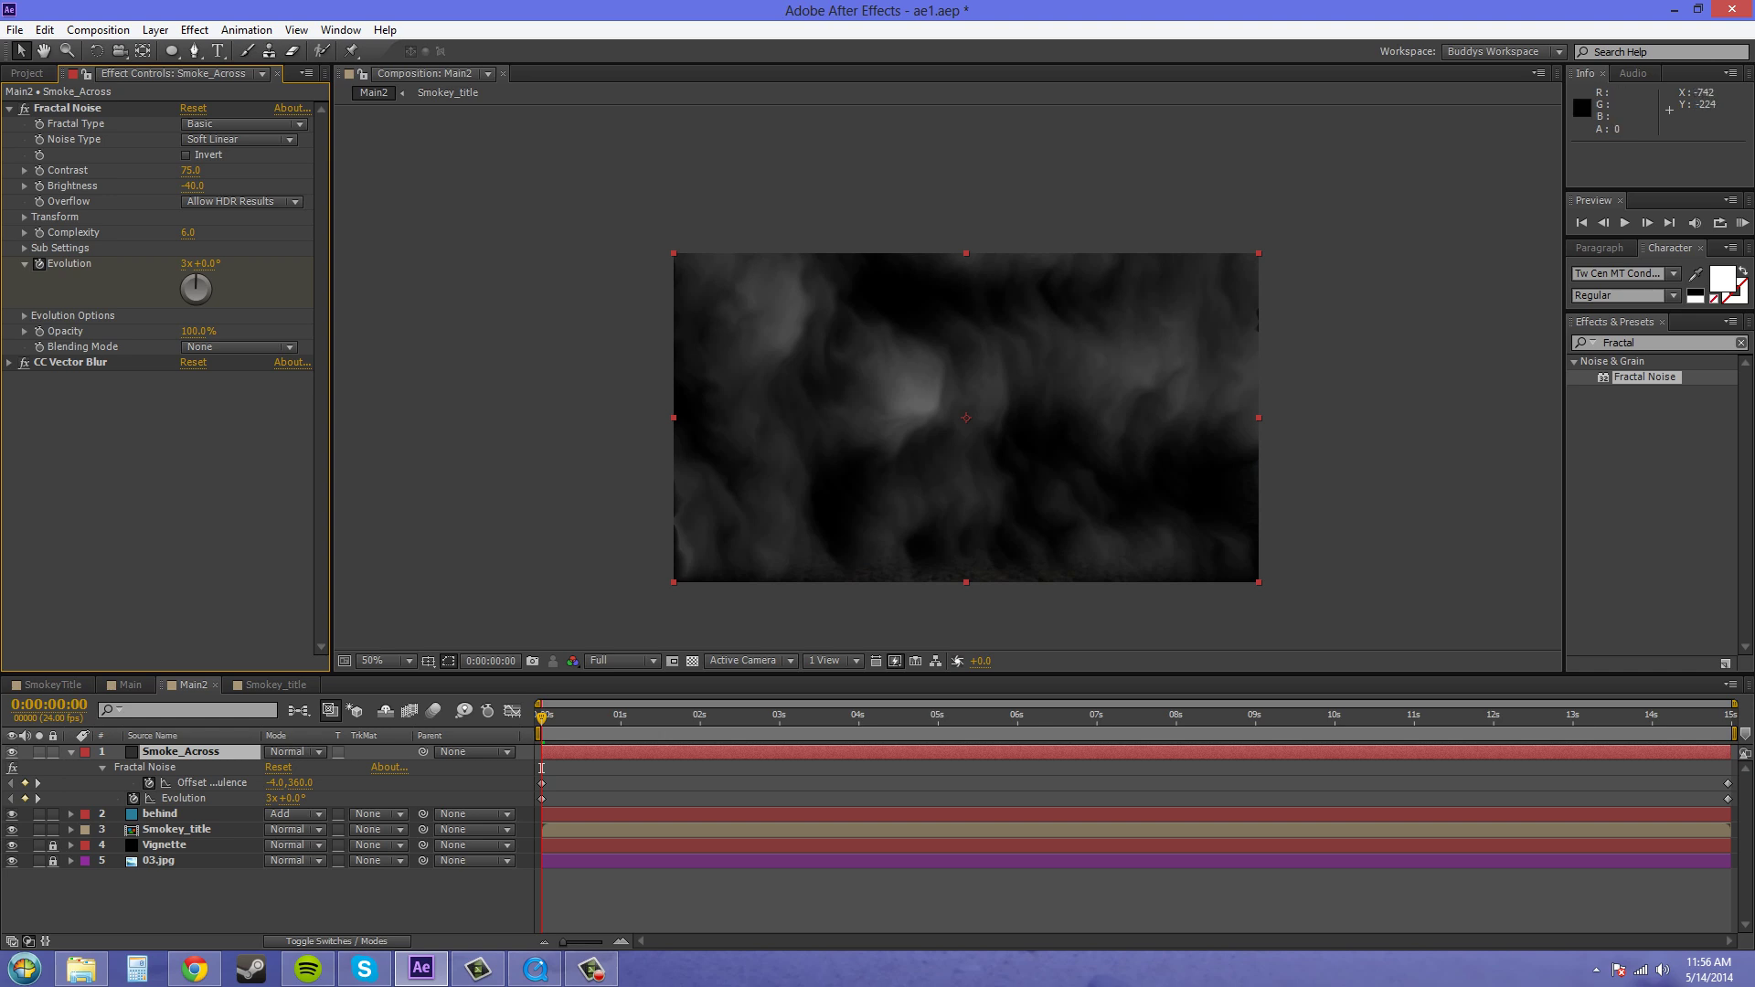
{"action": "left_click", "coordinate": [9, 108]}
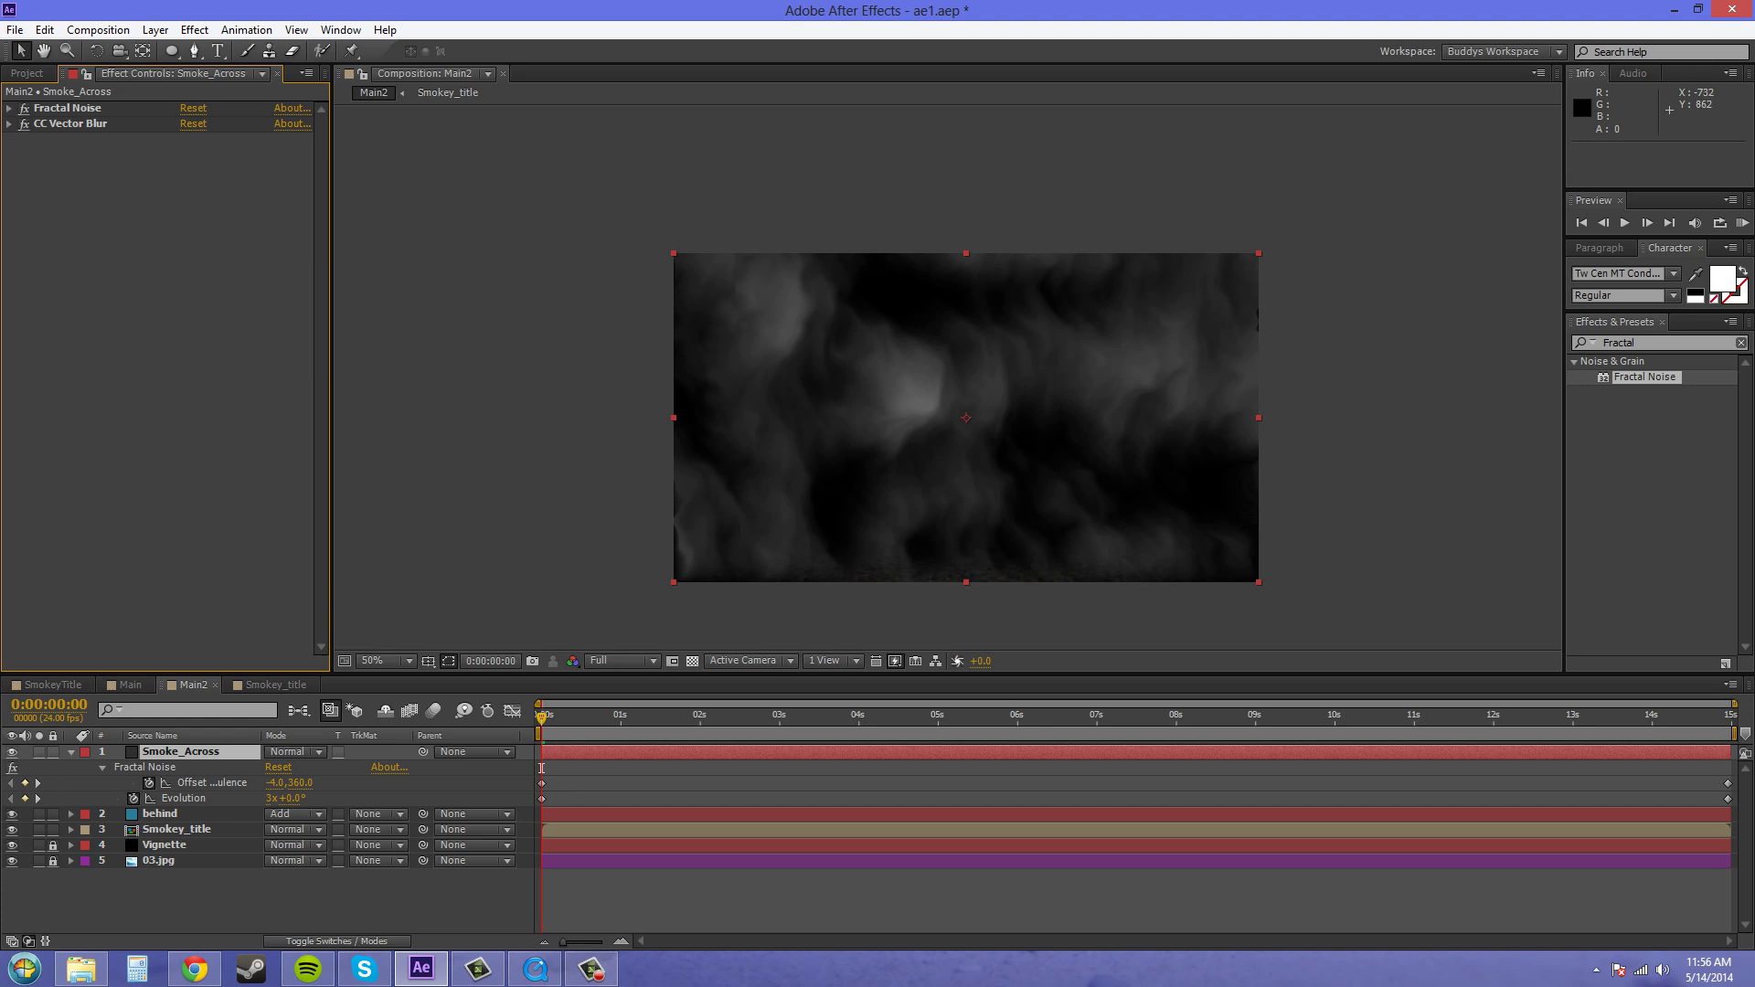
{"action": "left_click", "coordinate": [535, 969]}
{"action": "mouse_move", "coordinate": [802, 802]}
{"action": "left_mouse_down"}
{"action": "mouse_move", "coordinate": [1148, 803]}
{"action": "mouse_move", "coordinate": [1047, 802]}
{"action": "left_mouse_up"}
Collapse the layer properties and move the behind layer directly below Smokey_title
{"action": "key", "text": "u"}
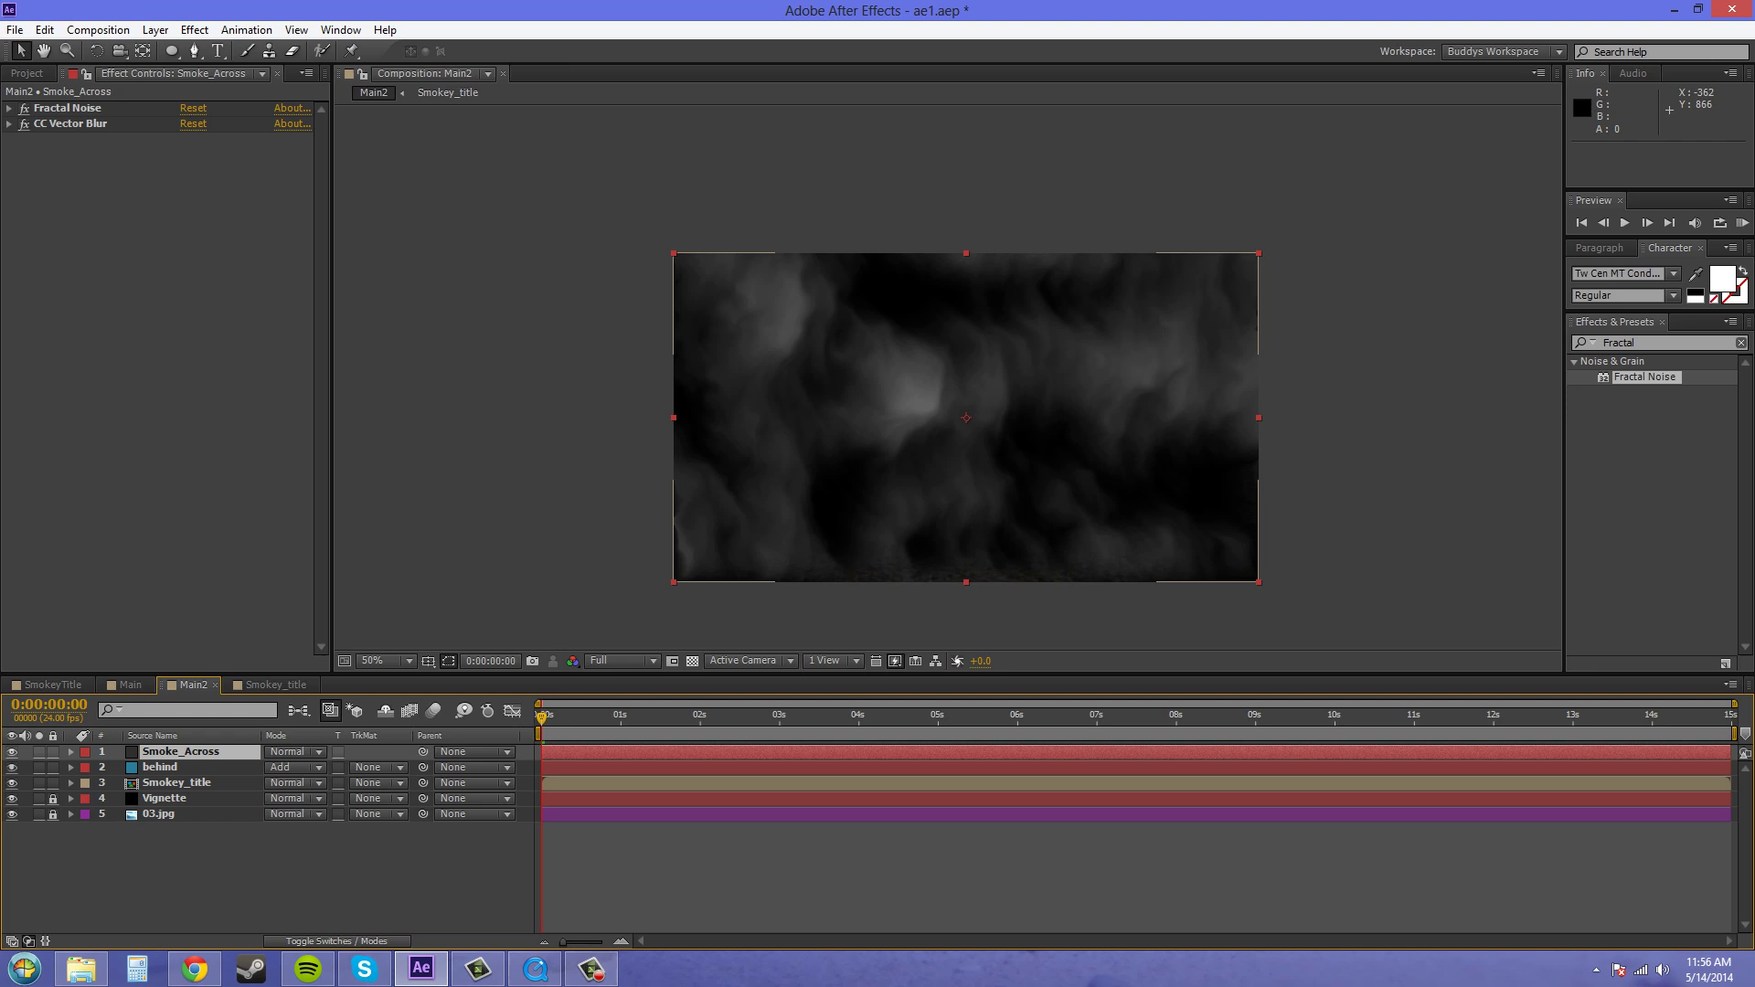
{"action": "key", "text": "F9"}
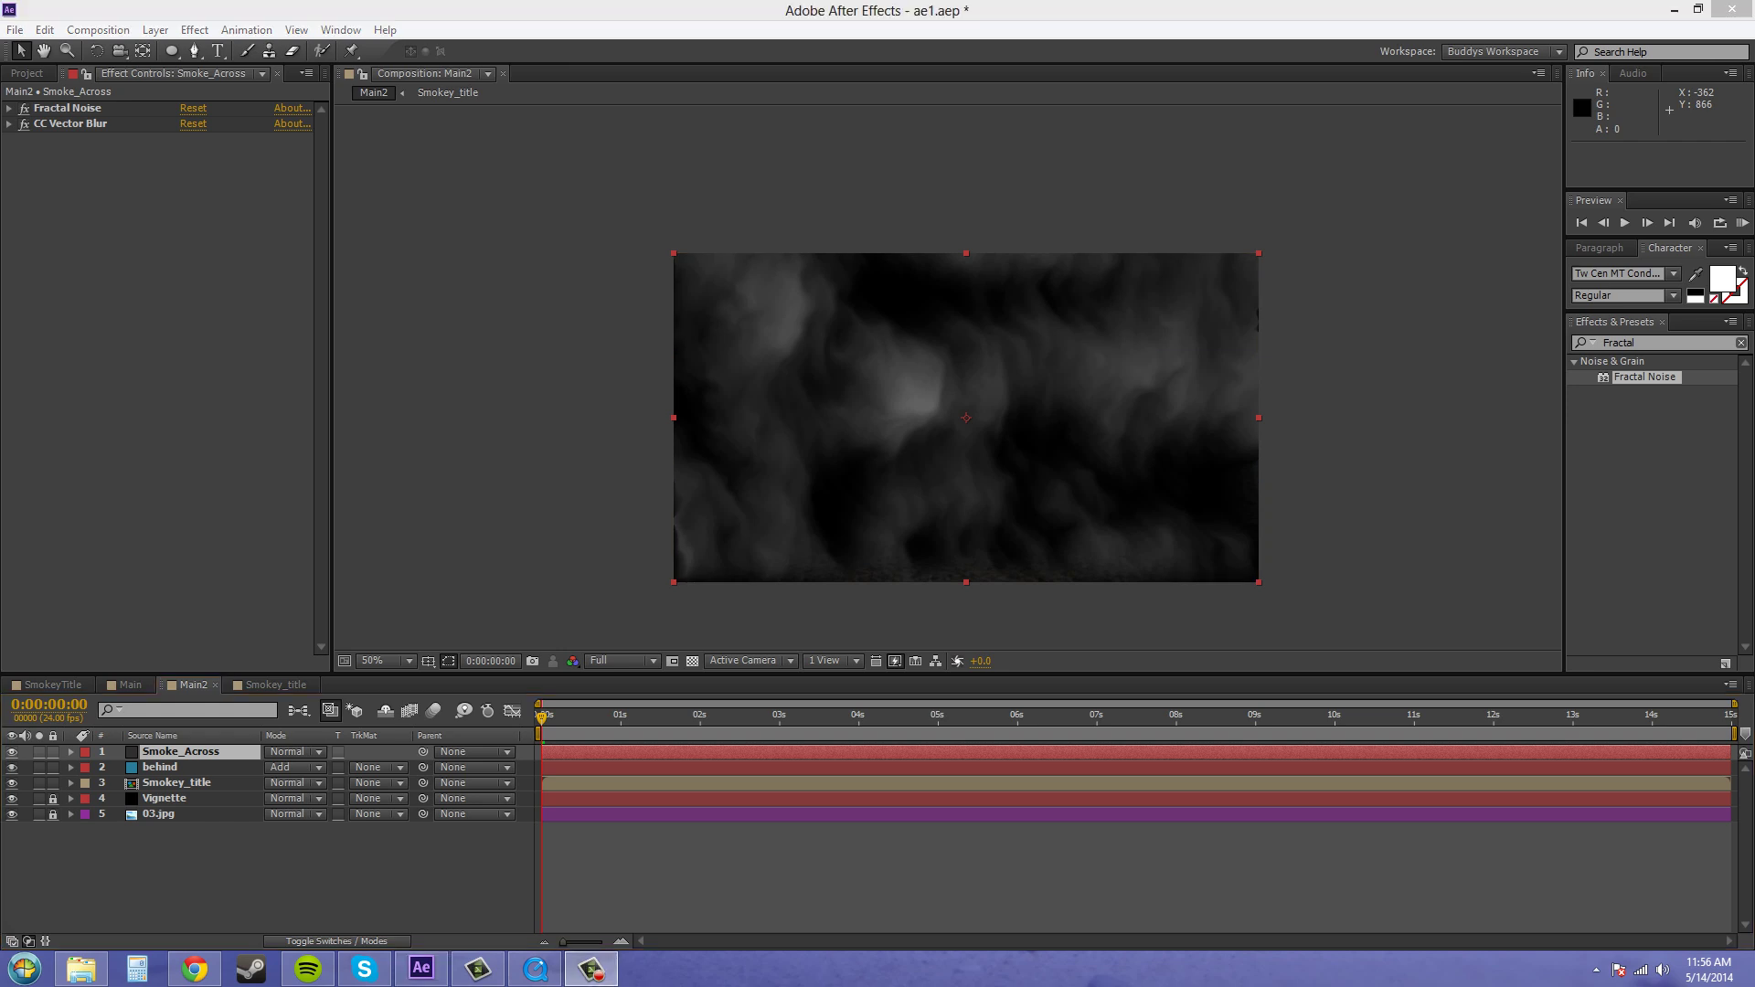
{"action": "left_click", "coordinate": [160, 767]}
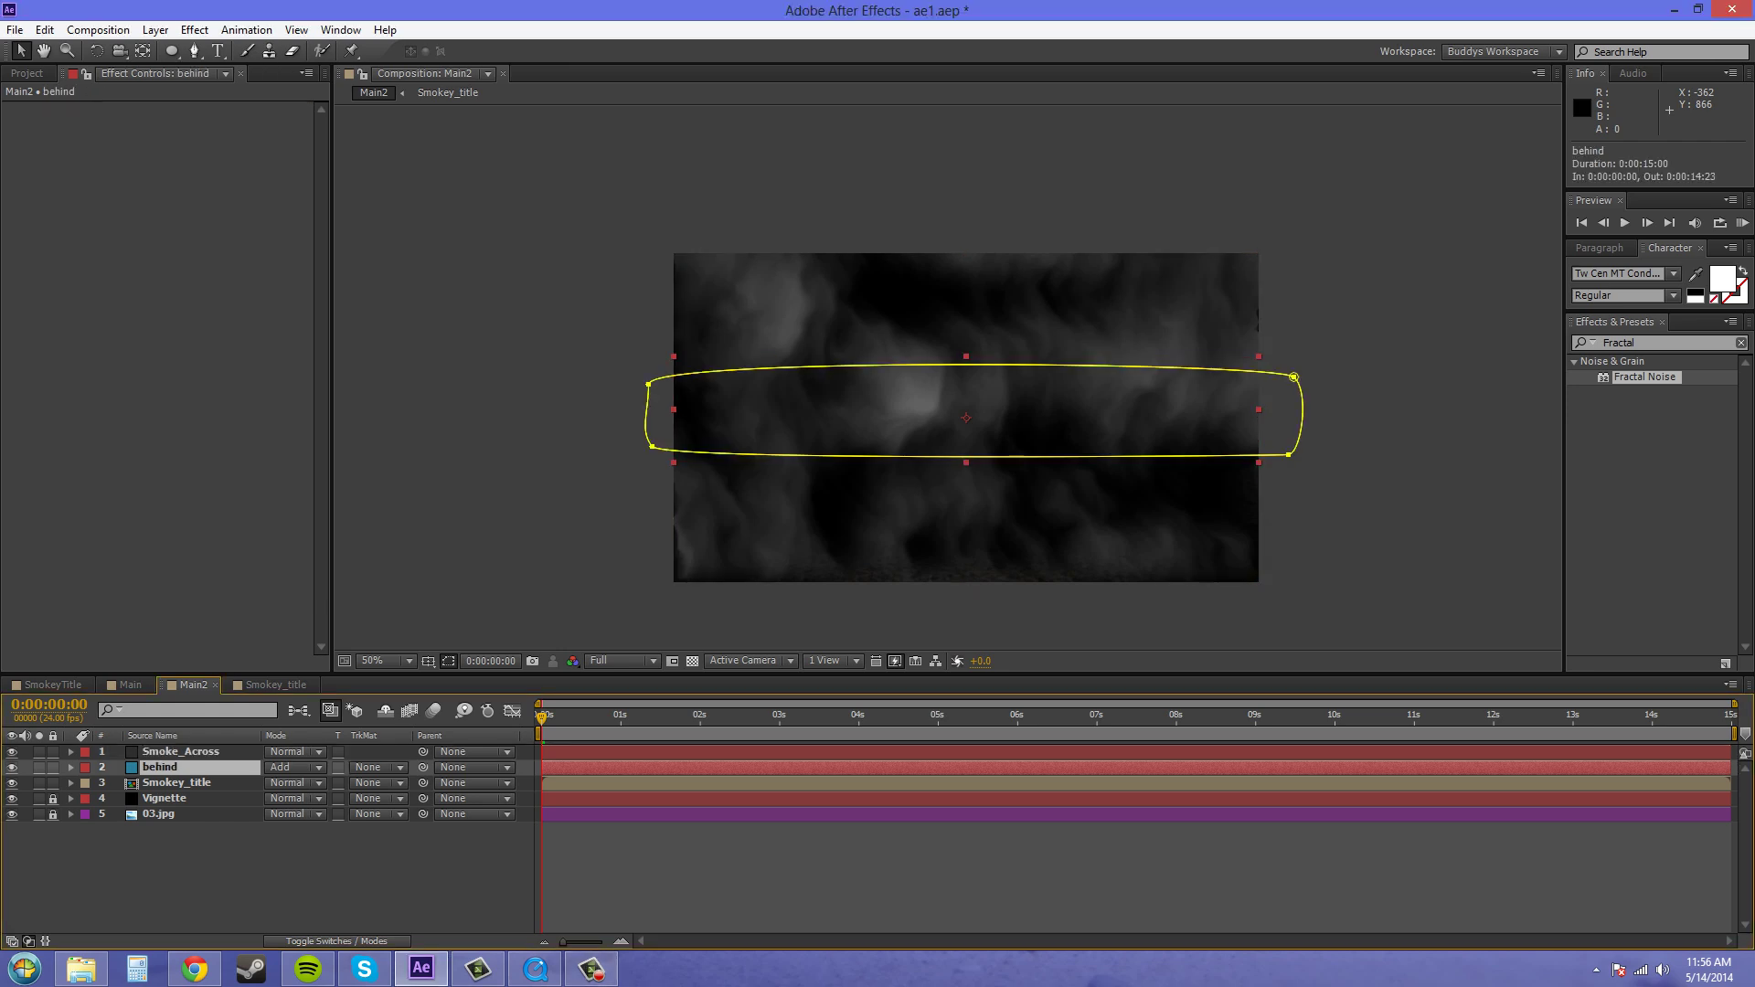
{"action": "left_click_drag", "start_coordinate": [160, 767], "coordinate": [163, 788]}
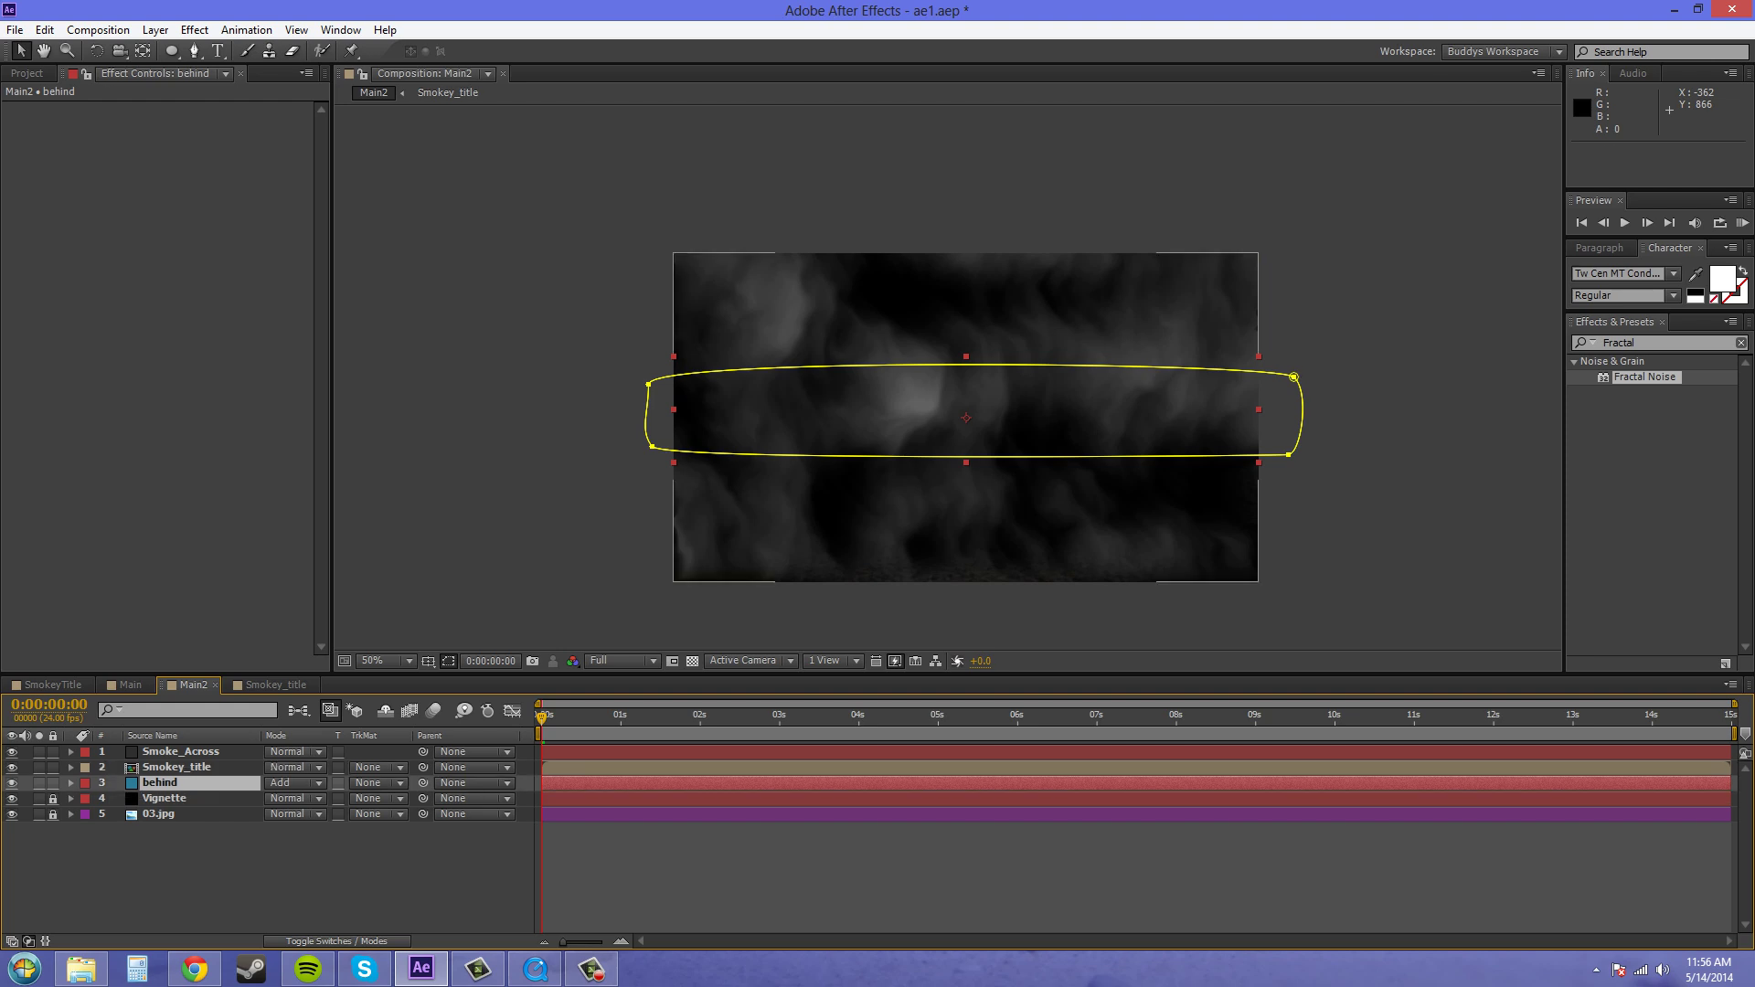
{"action": "left_click", "coordinate": [174, 751]}
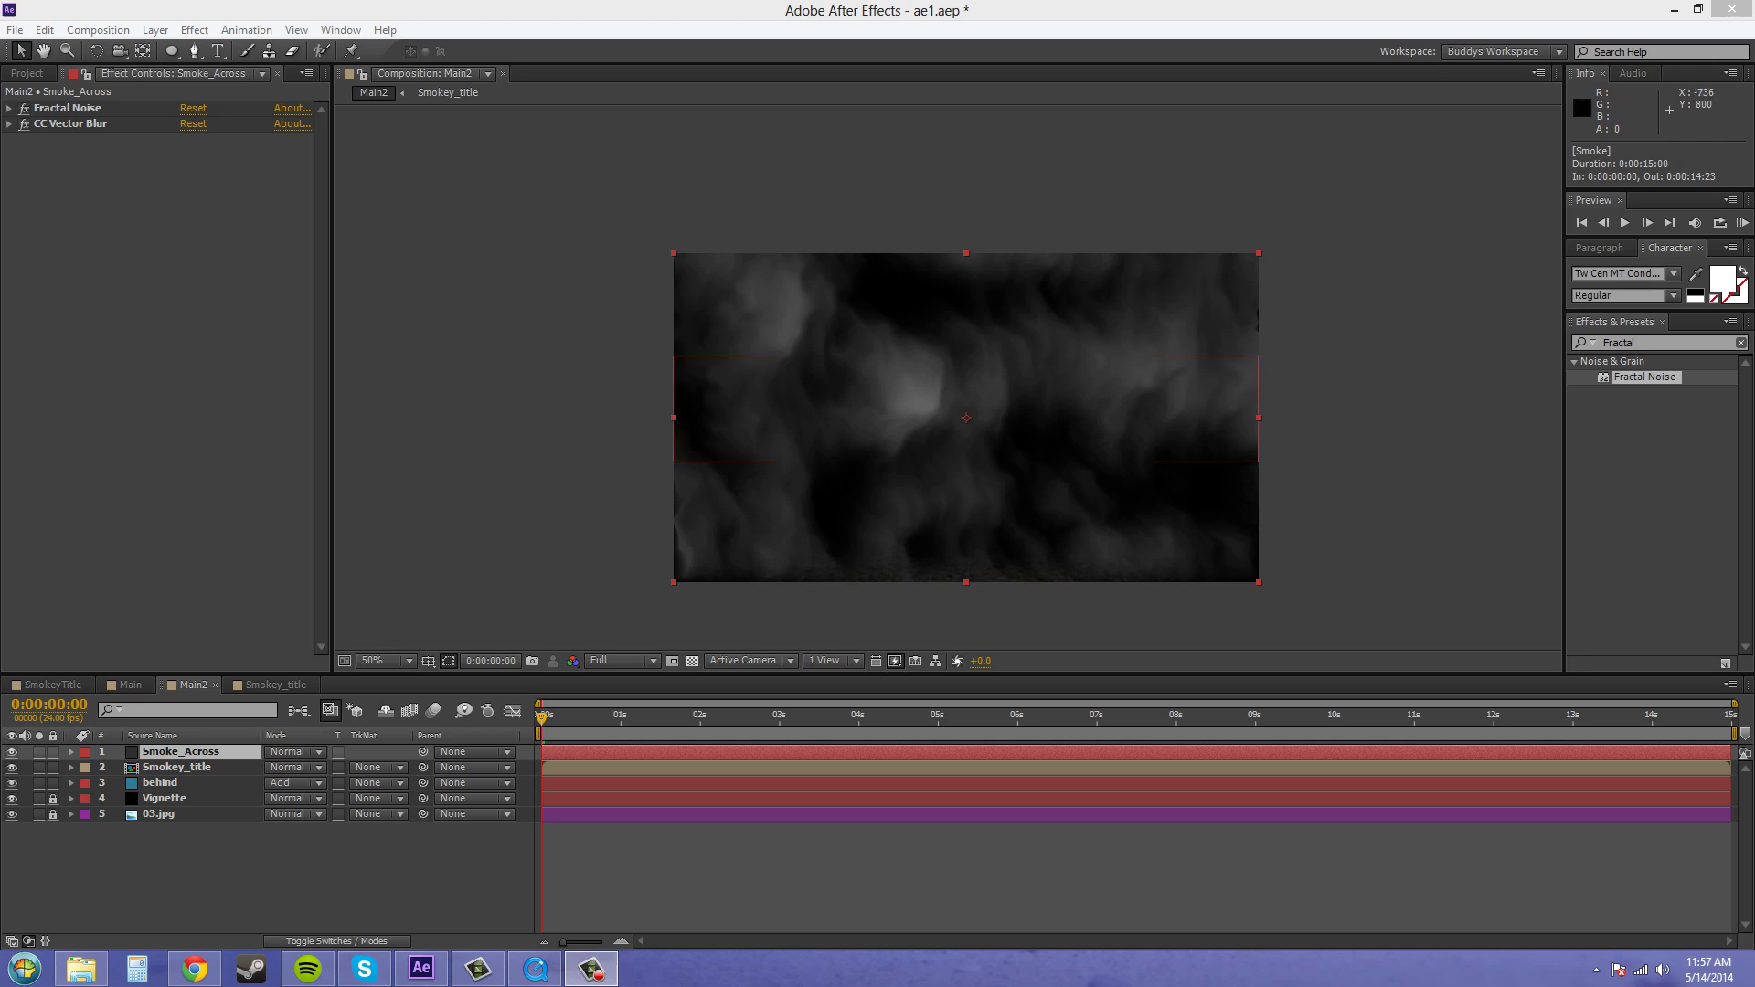
Copy the behind layer's Mask Path and paste it onto Smoke_Across
{"action": "left_click", "coordinate": [161, 784]}
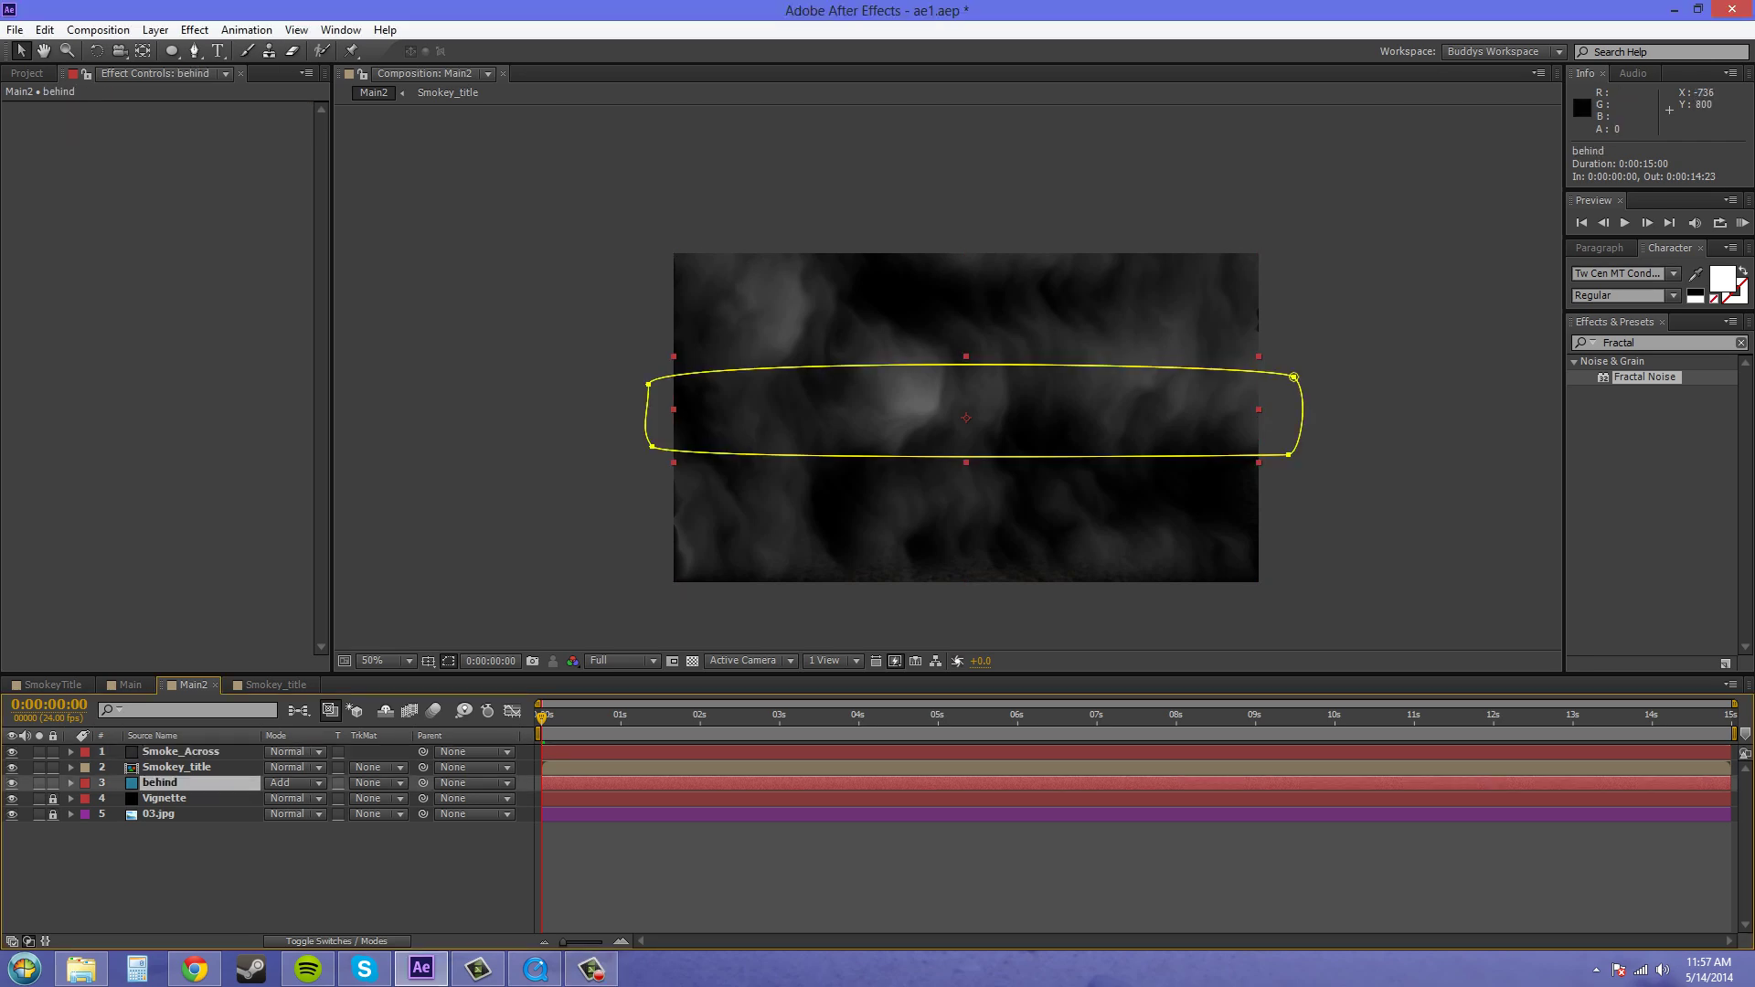
{"action": "key", "text": "m"}
{"action": "left_click", "coordinate": [168, 814]}
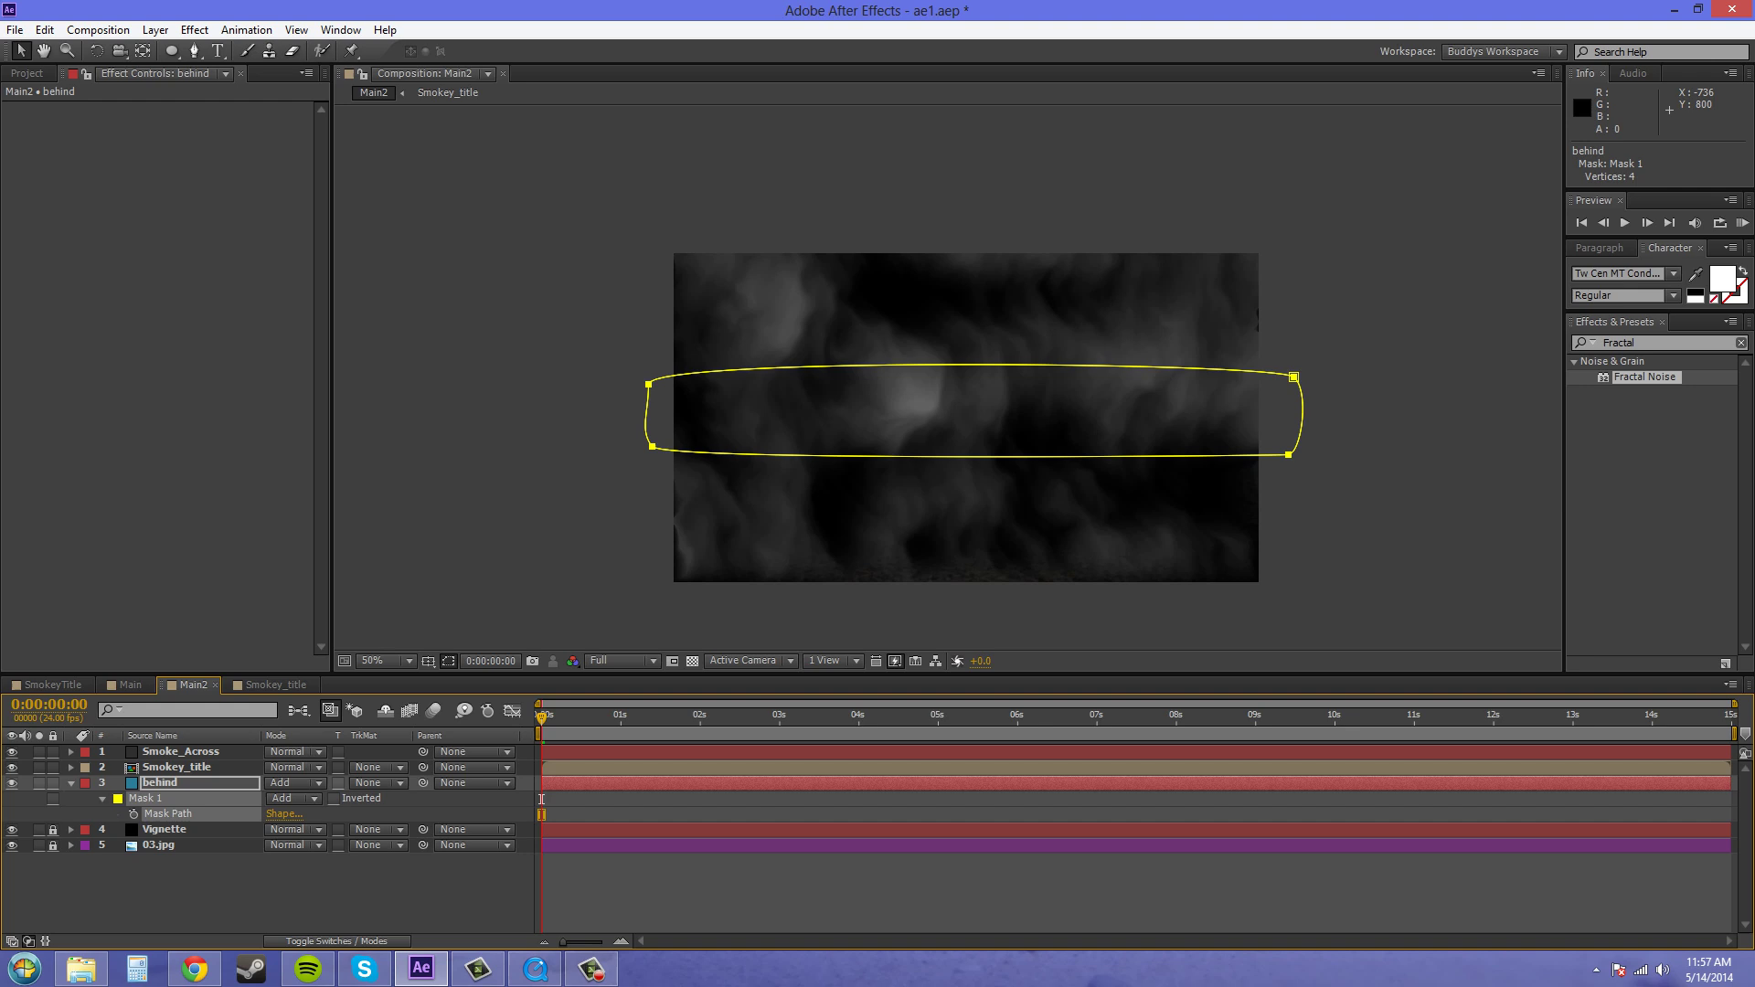
{"action": "left_click", "coordinate": [44, 29]}
{"action": "left_click", "coordinate": [64, 137]}
{"action": "left_click", "coordinate": [180, 751]}
{"action": "left_click", "coordinate": [44, 29]}
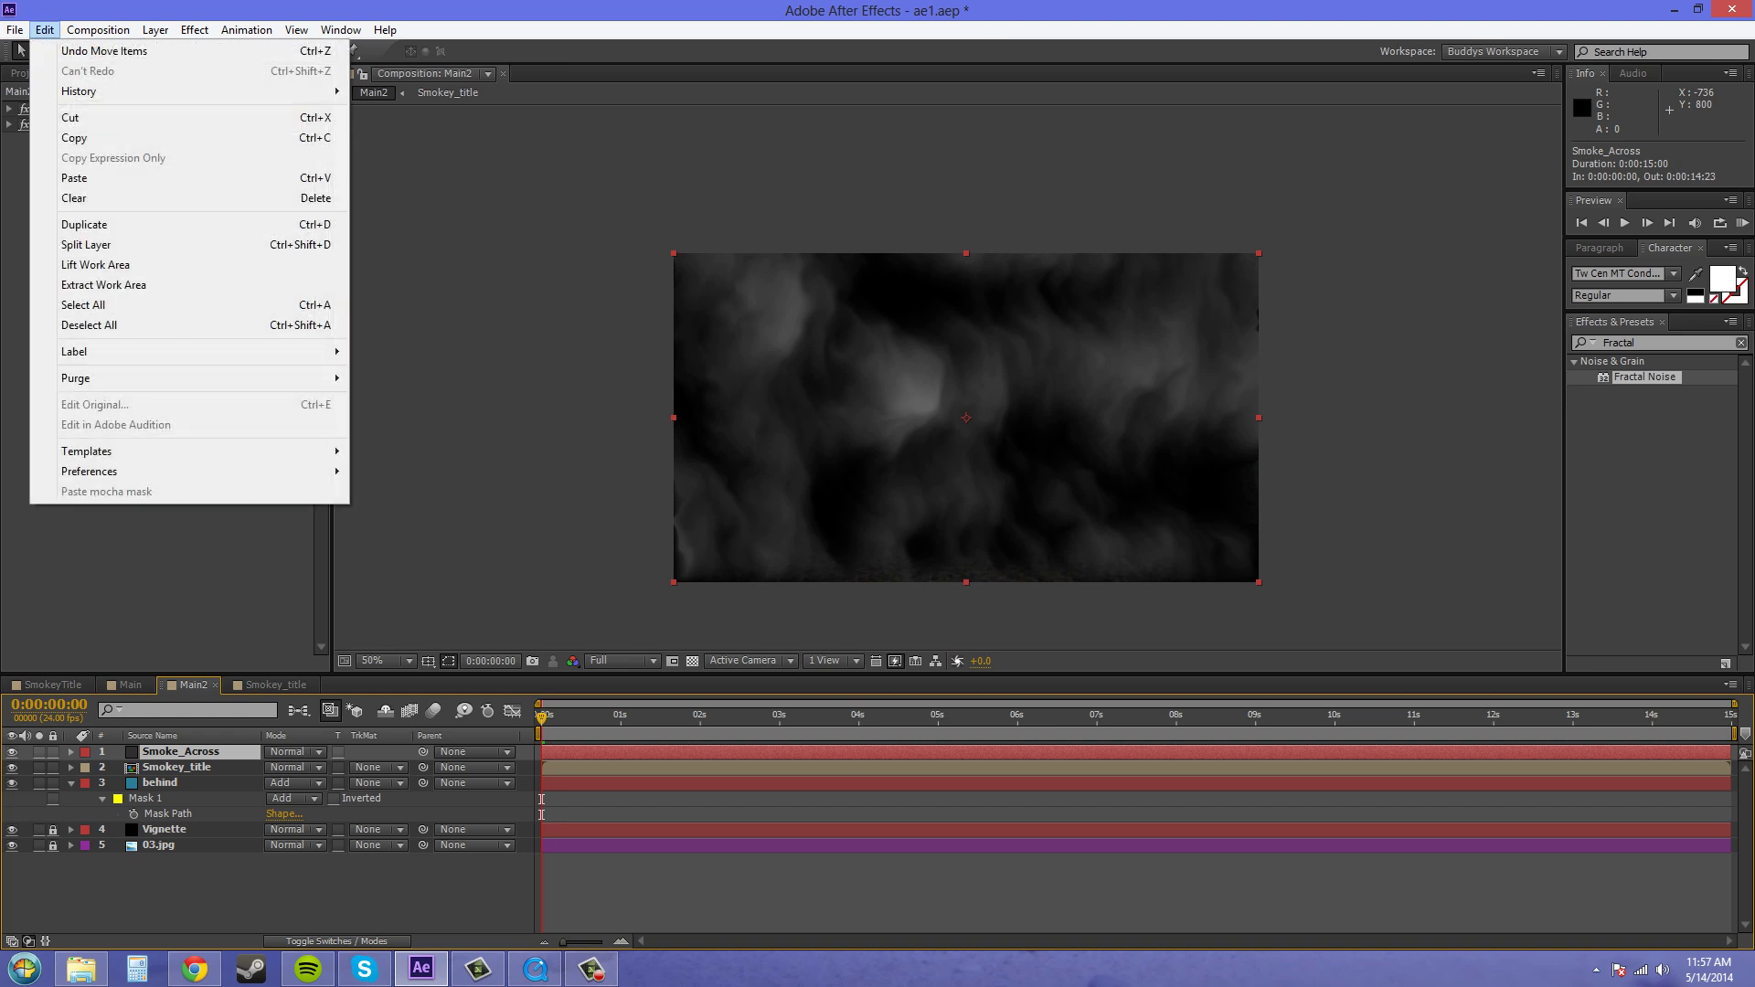
{"action": "left_click", "coordinate": [74, 177]}
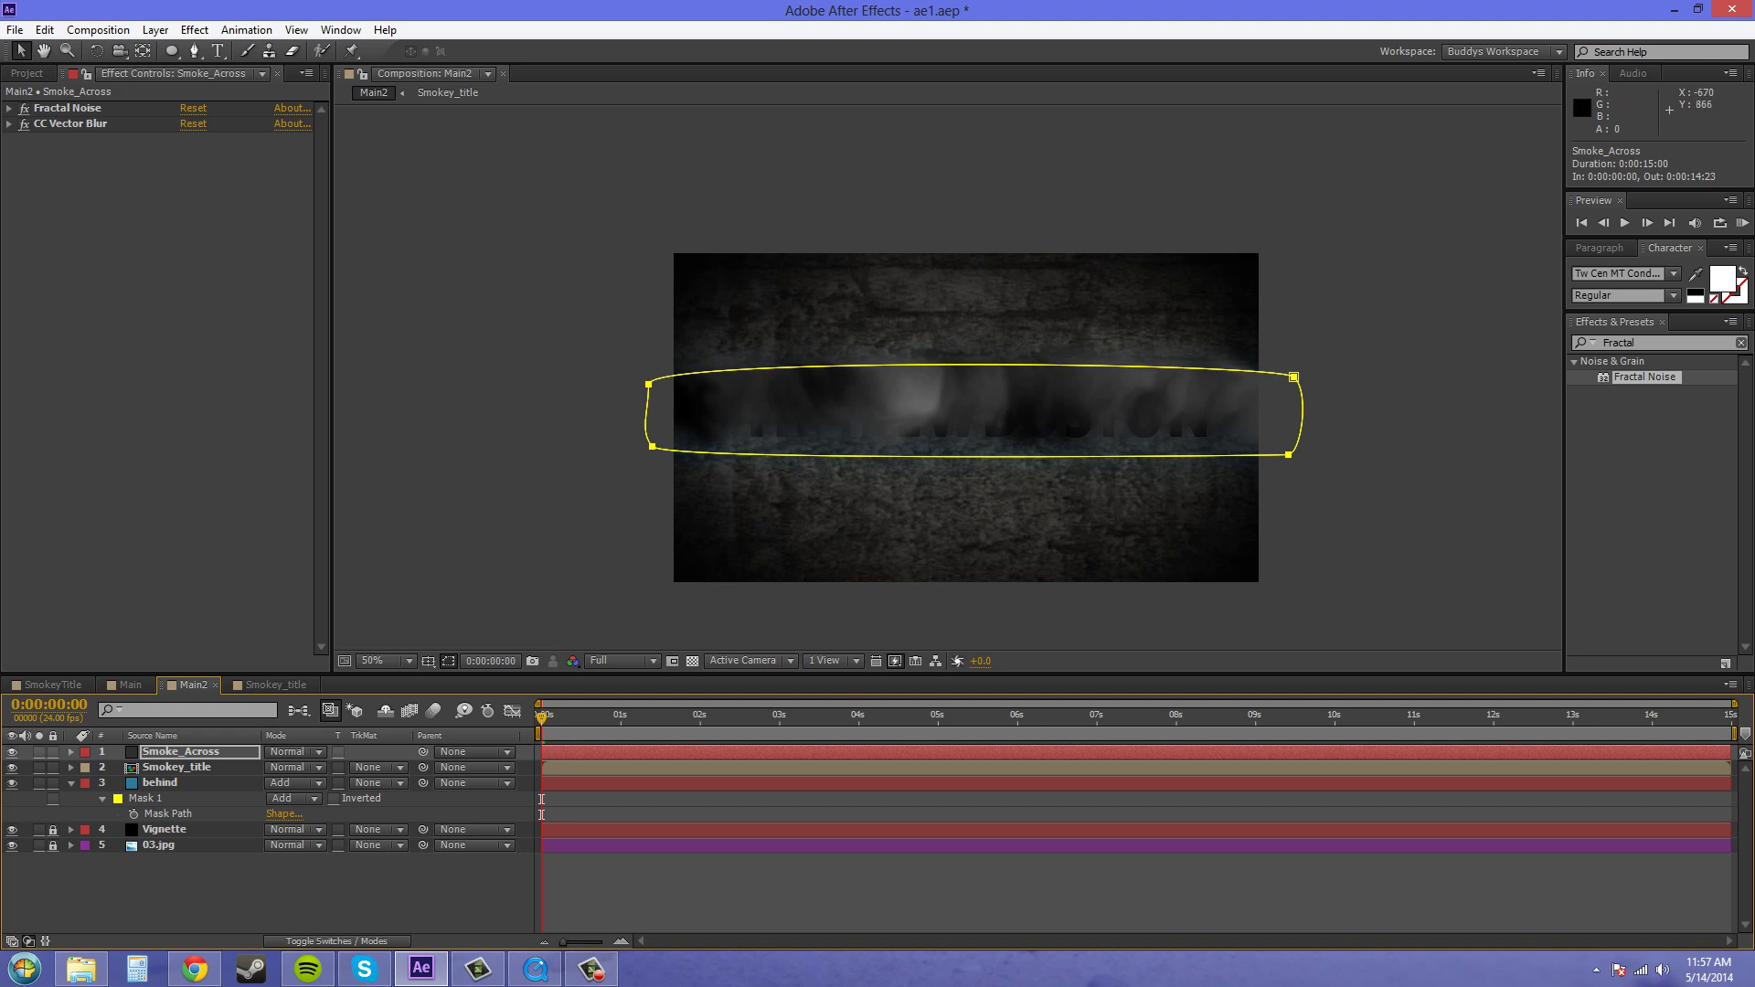
Reveal Smoke_Across's full mask settings and drag Mask Feather to soften the edges
{"action": "left_click", "coordinate": [181, 752]}
{"action": "key", "text": "m"}
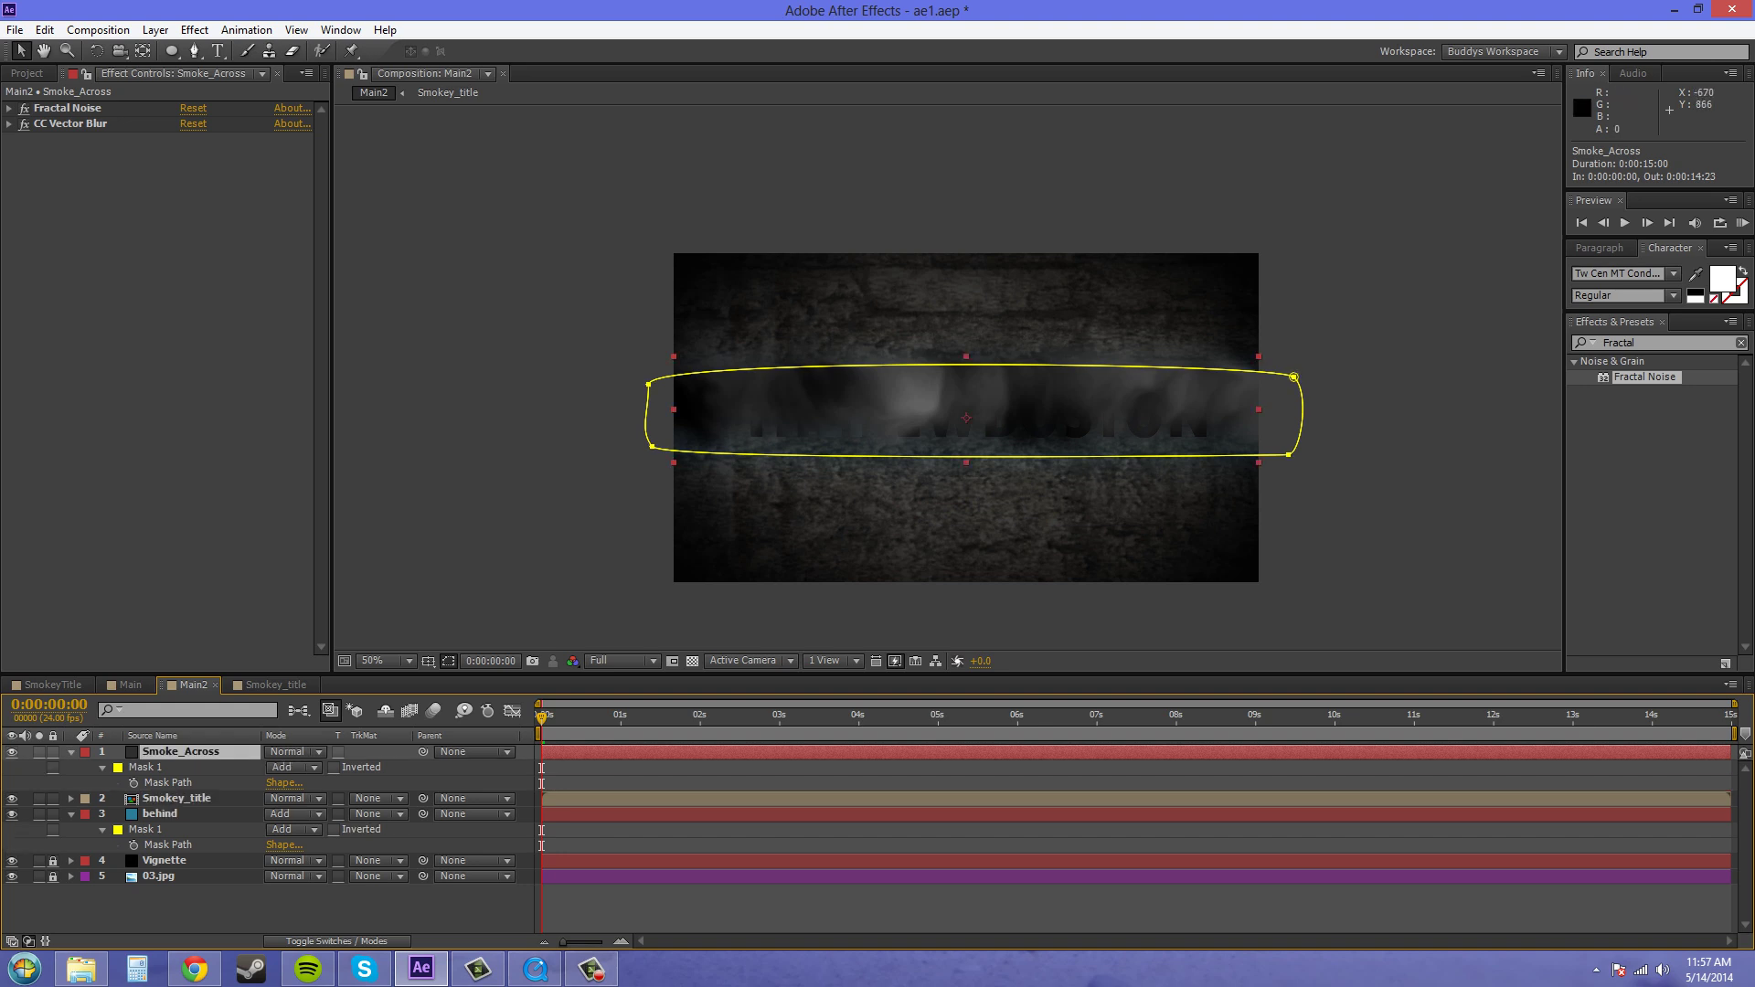
{"action": "key", "text": "m"}
{"action": "key", "text": "m"}
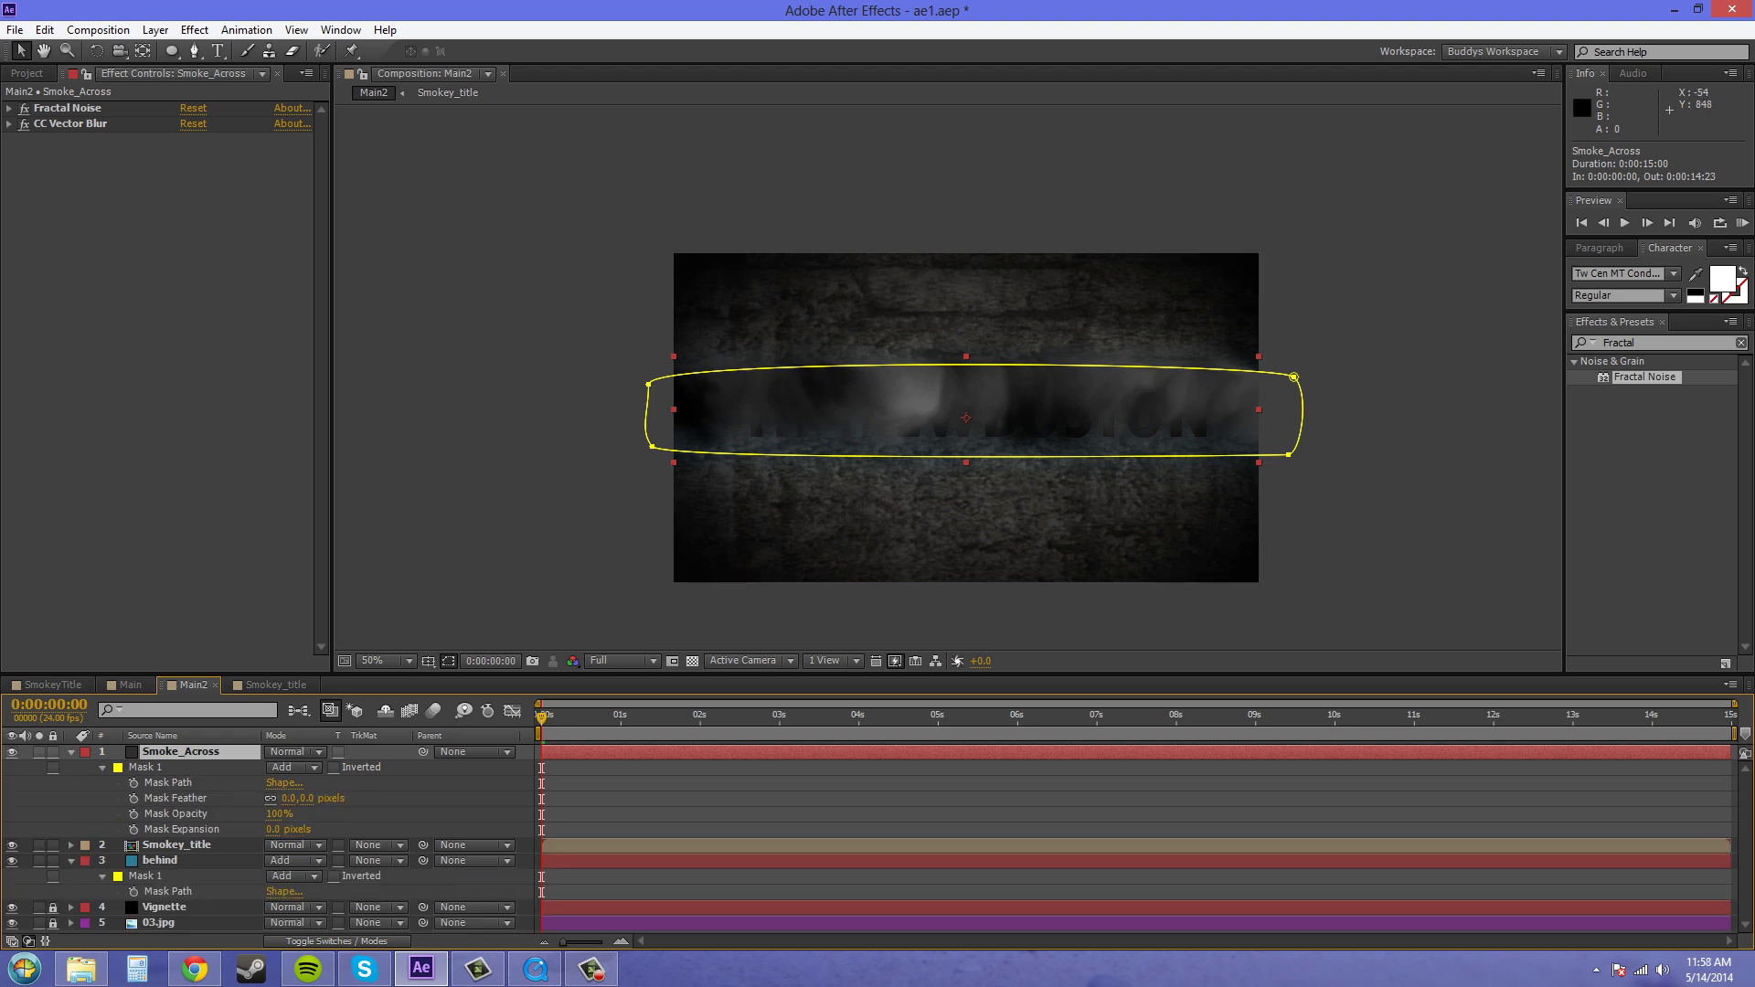
{"action": "left_click_drag", "start_coordinate": [289, 798], "coordinate": [452, 798]}
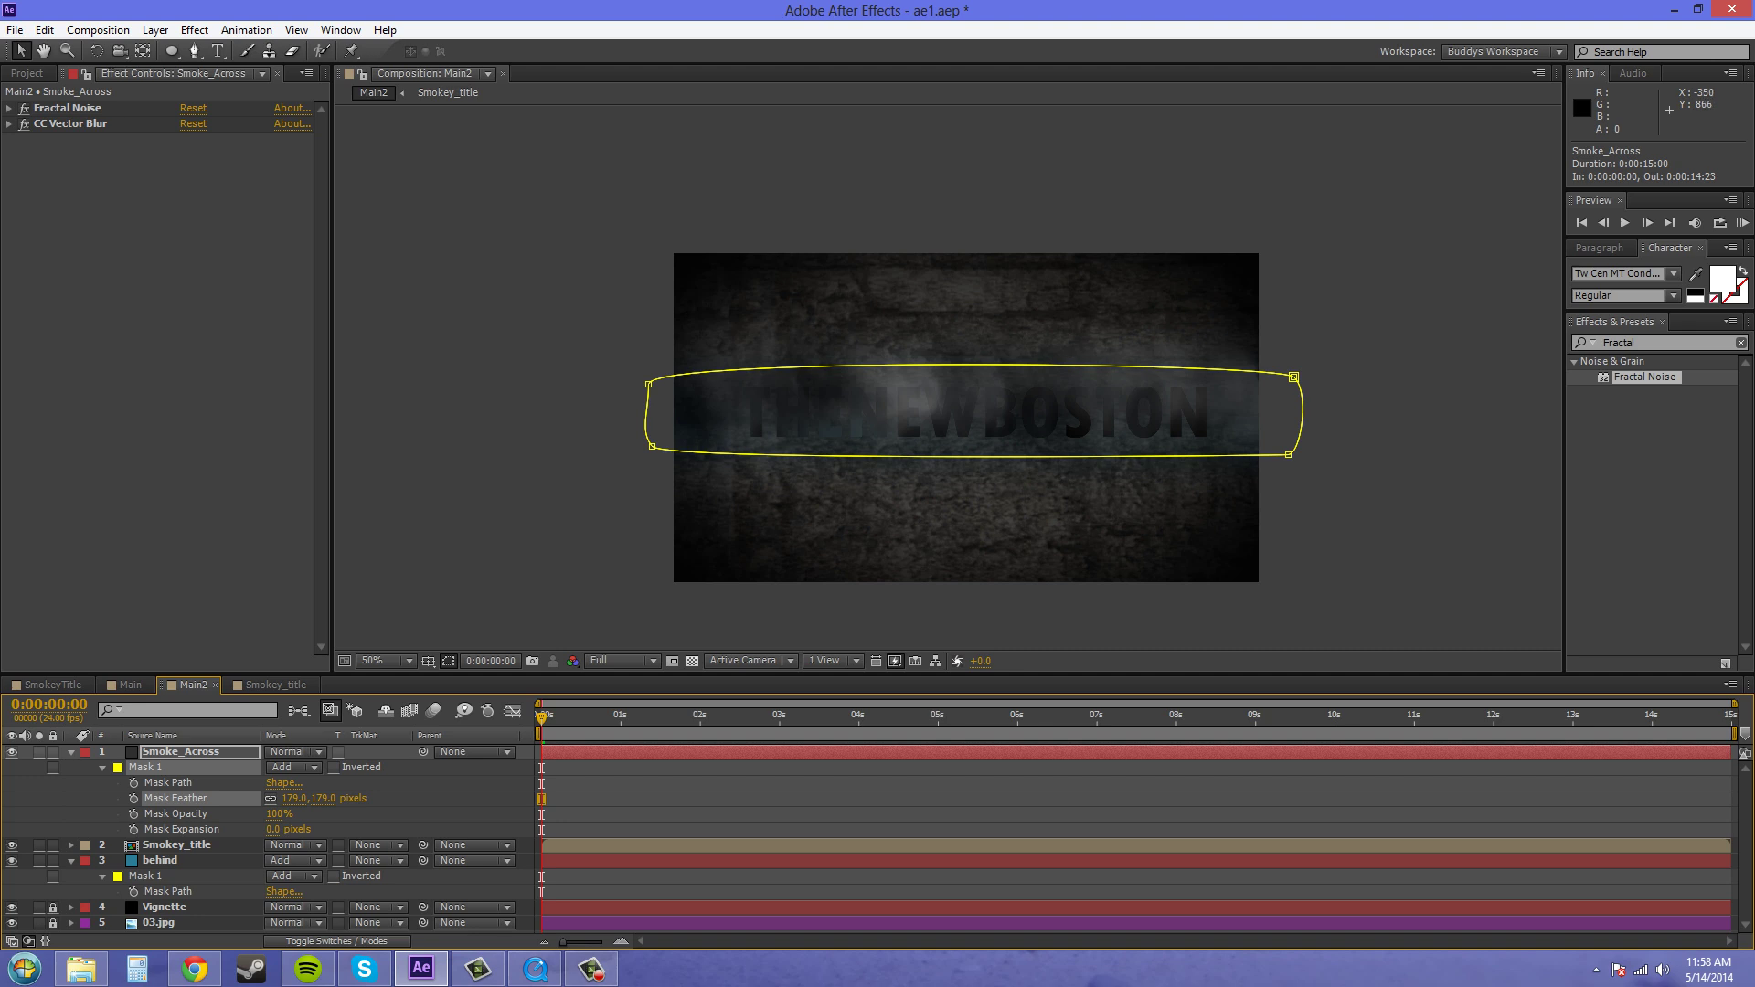
{"action": "left_click", "coordinate": [102, 768]}
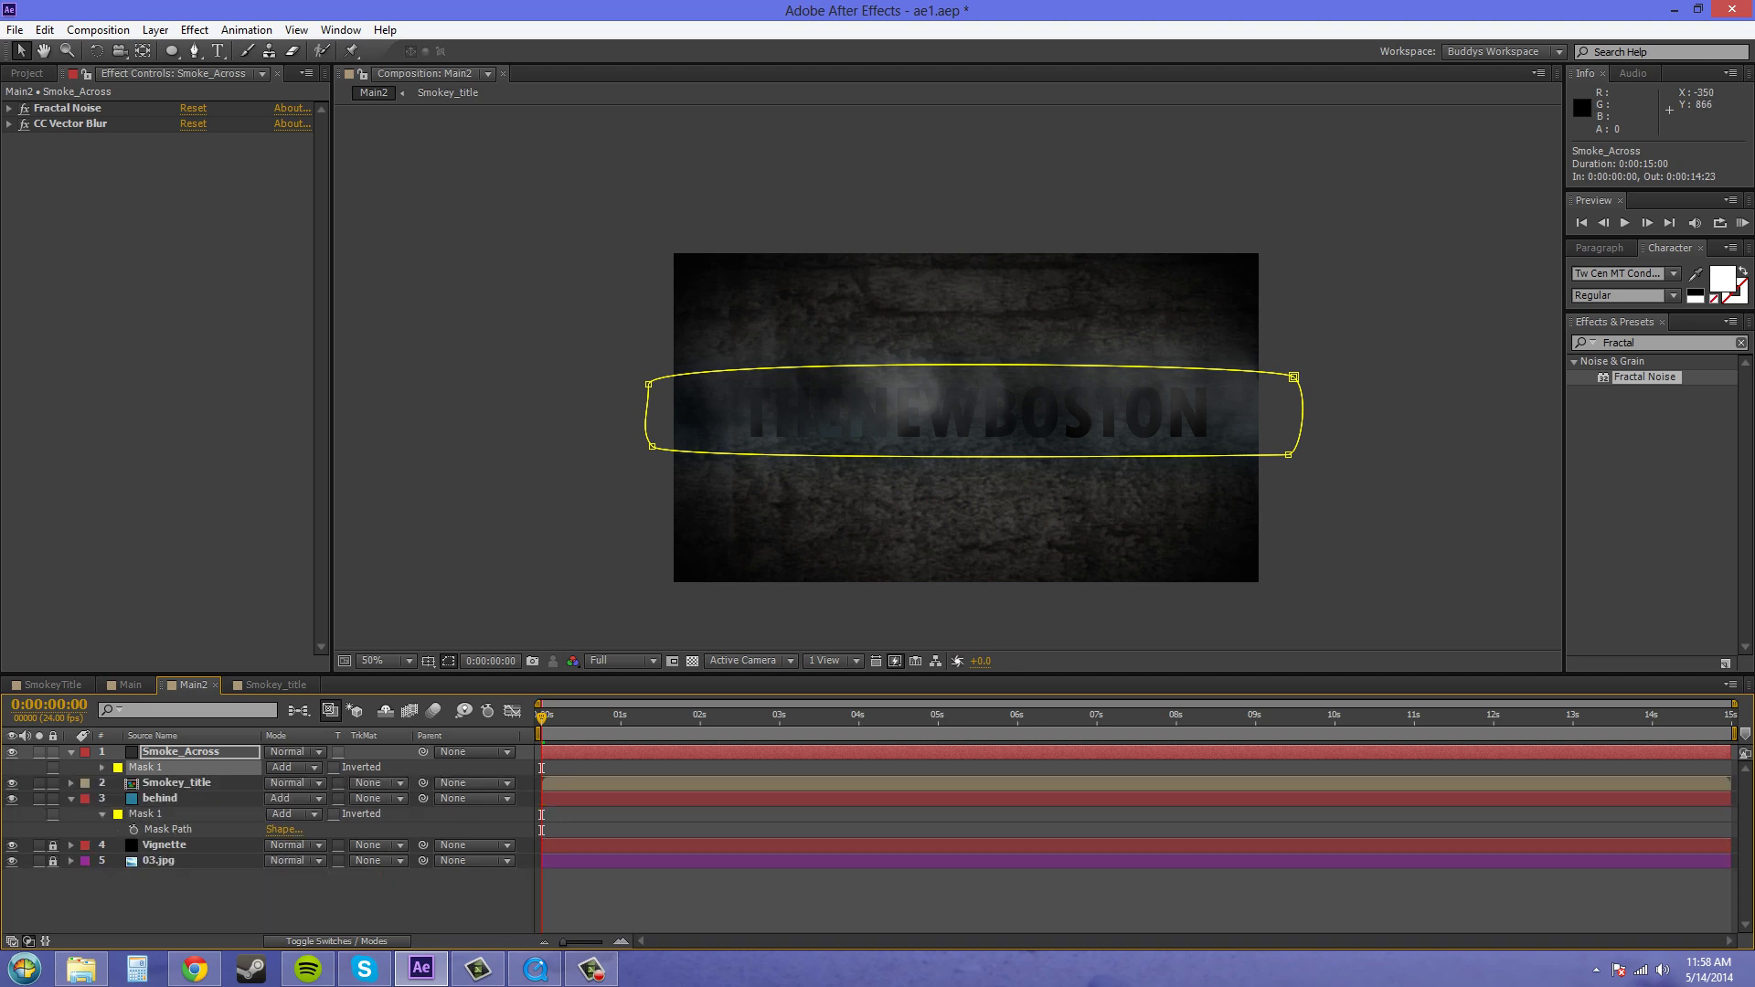
{"action": "left_click", "coordinate": [71, 752]}
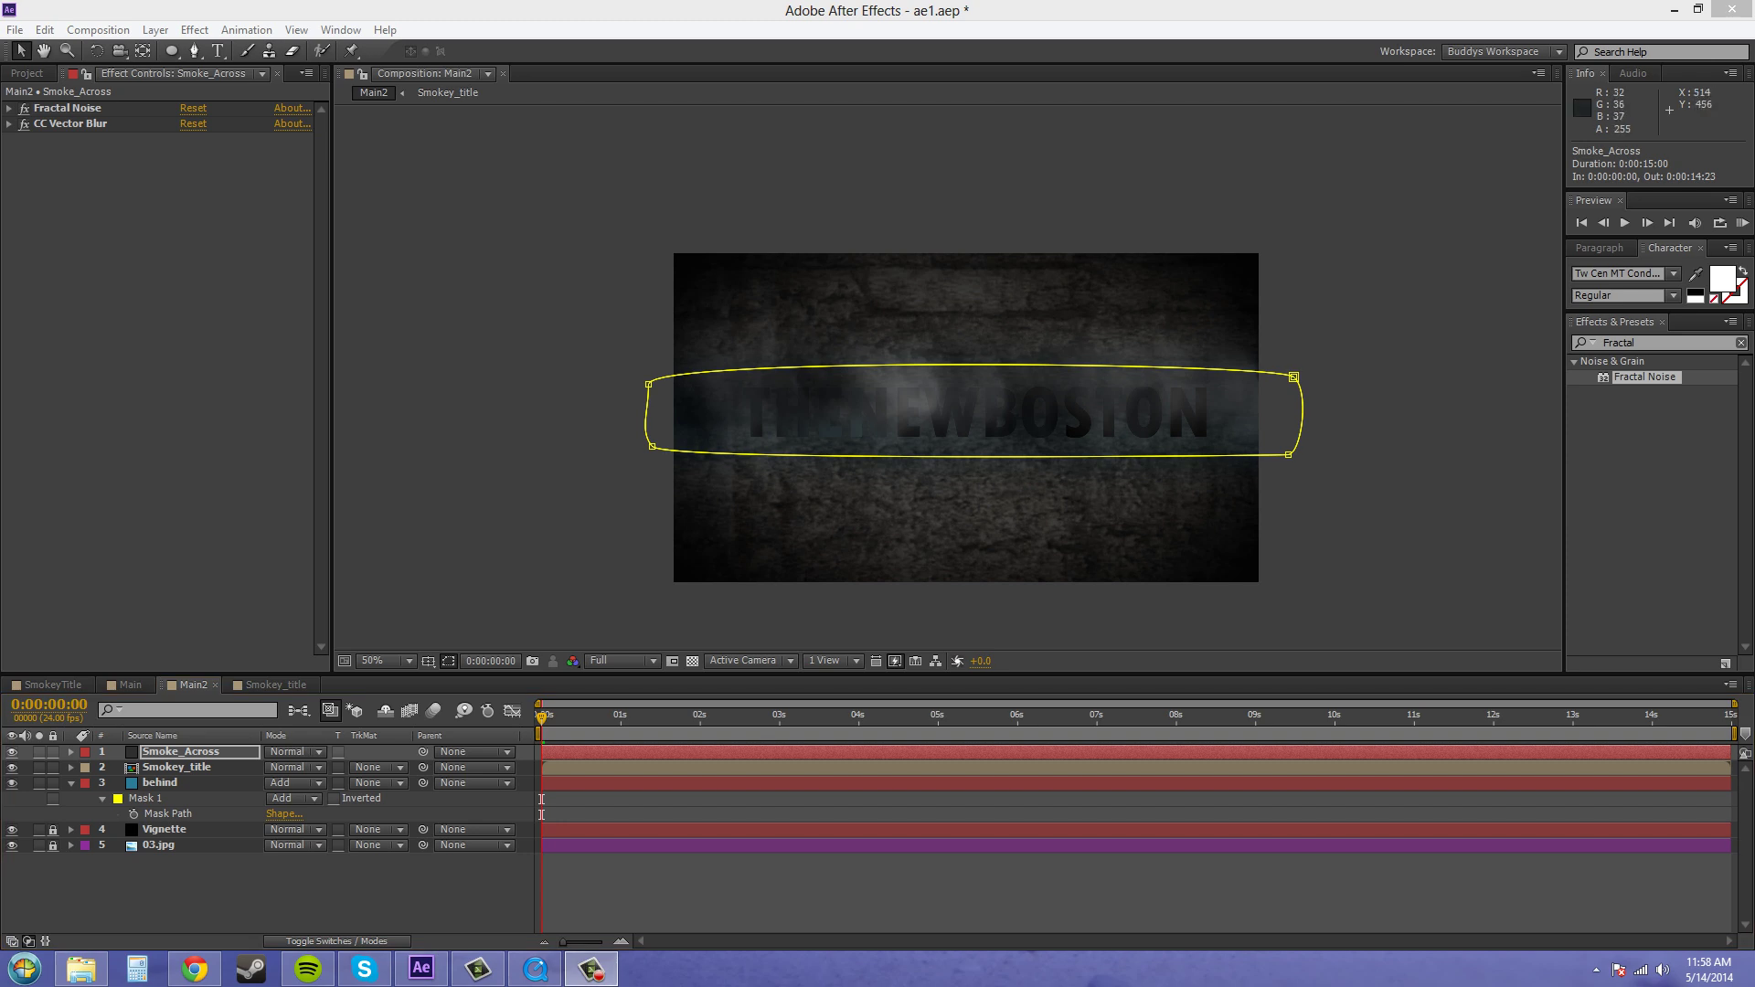
Set the Smoke_Across mask feather to 212 pixels and preview the smoke from frame 0
{"action": "key", "text": "m"}
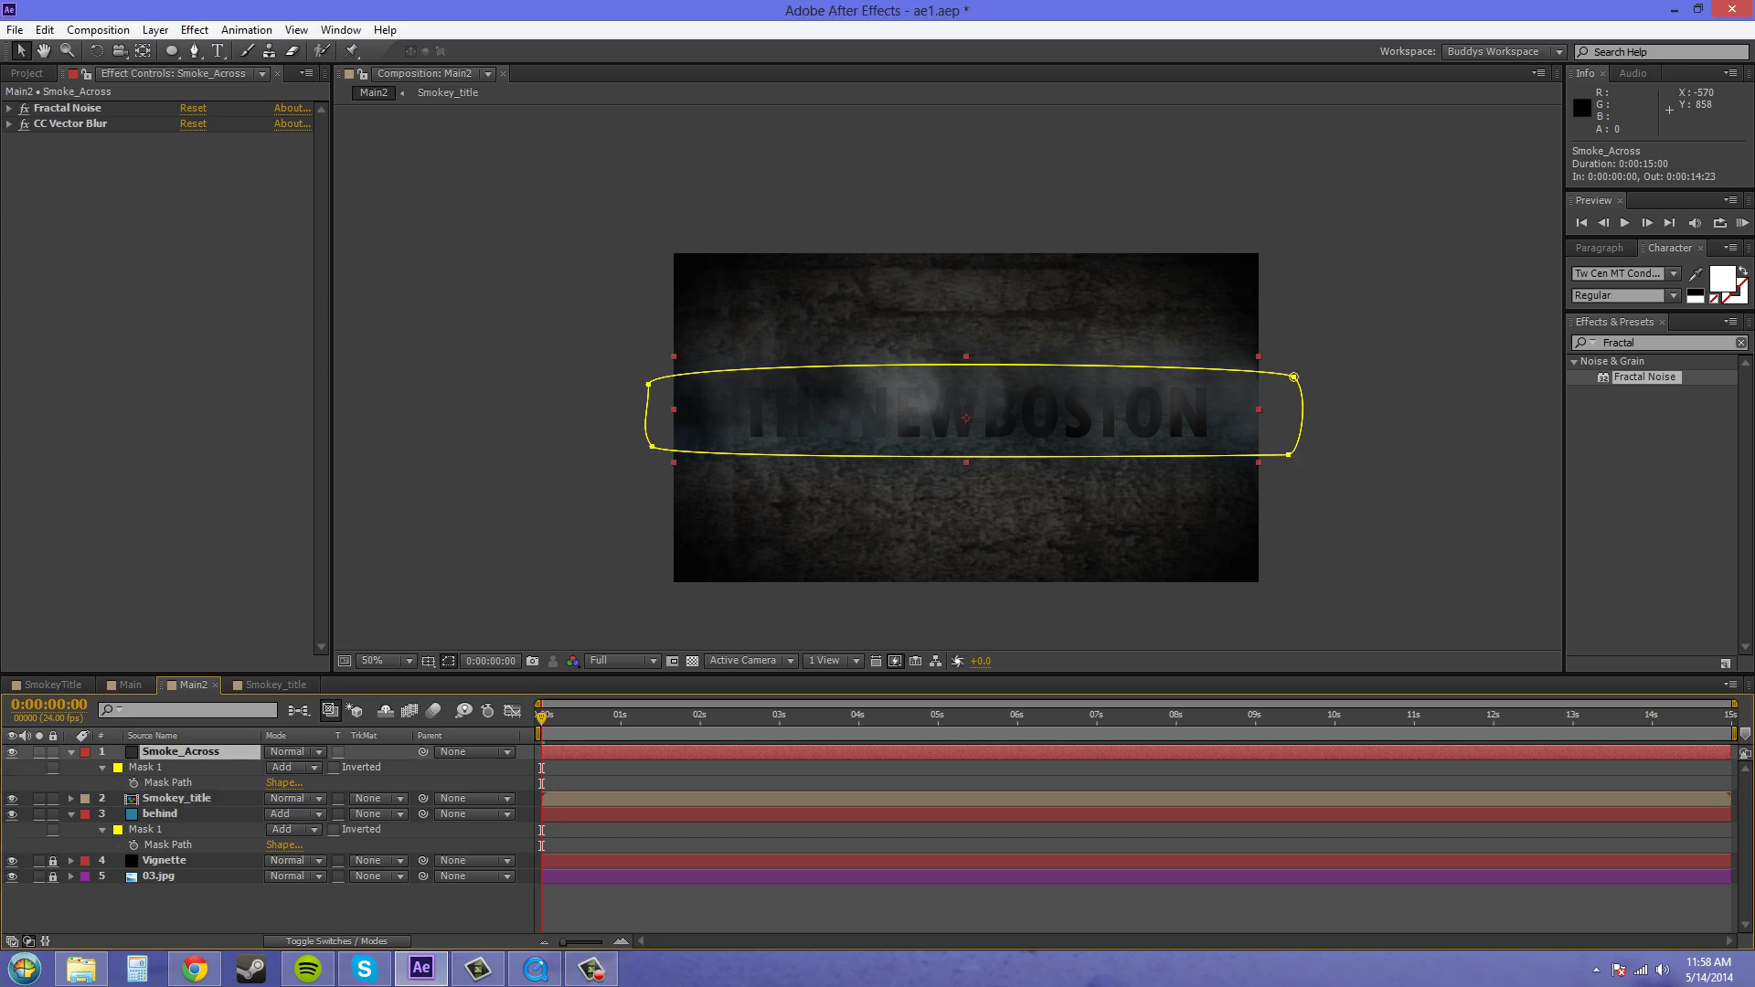
{"action": "key", "text": "m"}
{"action": "key", "text": "m"}
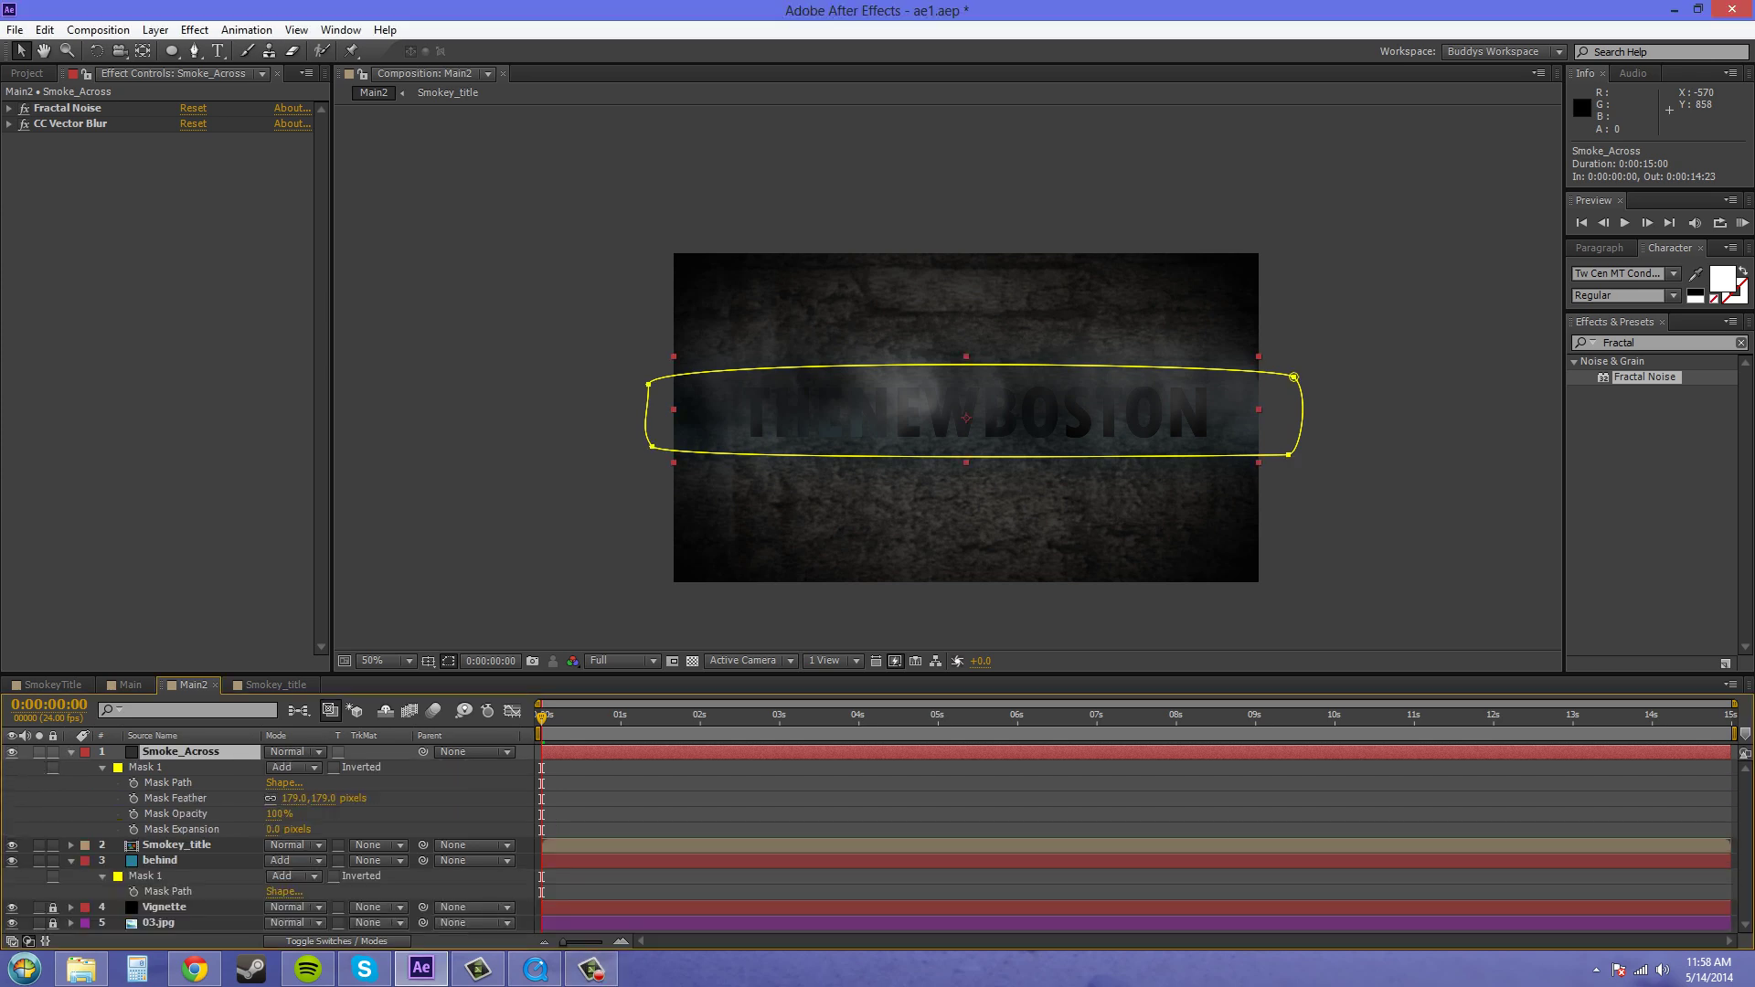
{"action": "left_click_drag", "start_coordinate": [295, 799], "coordinate": [326, 799]}
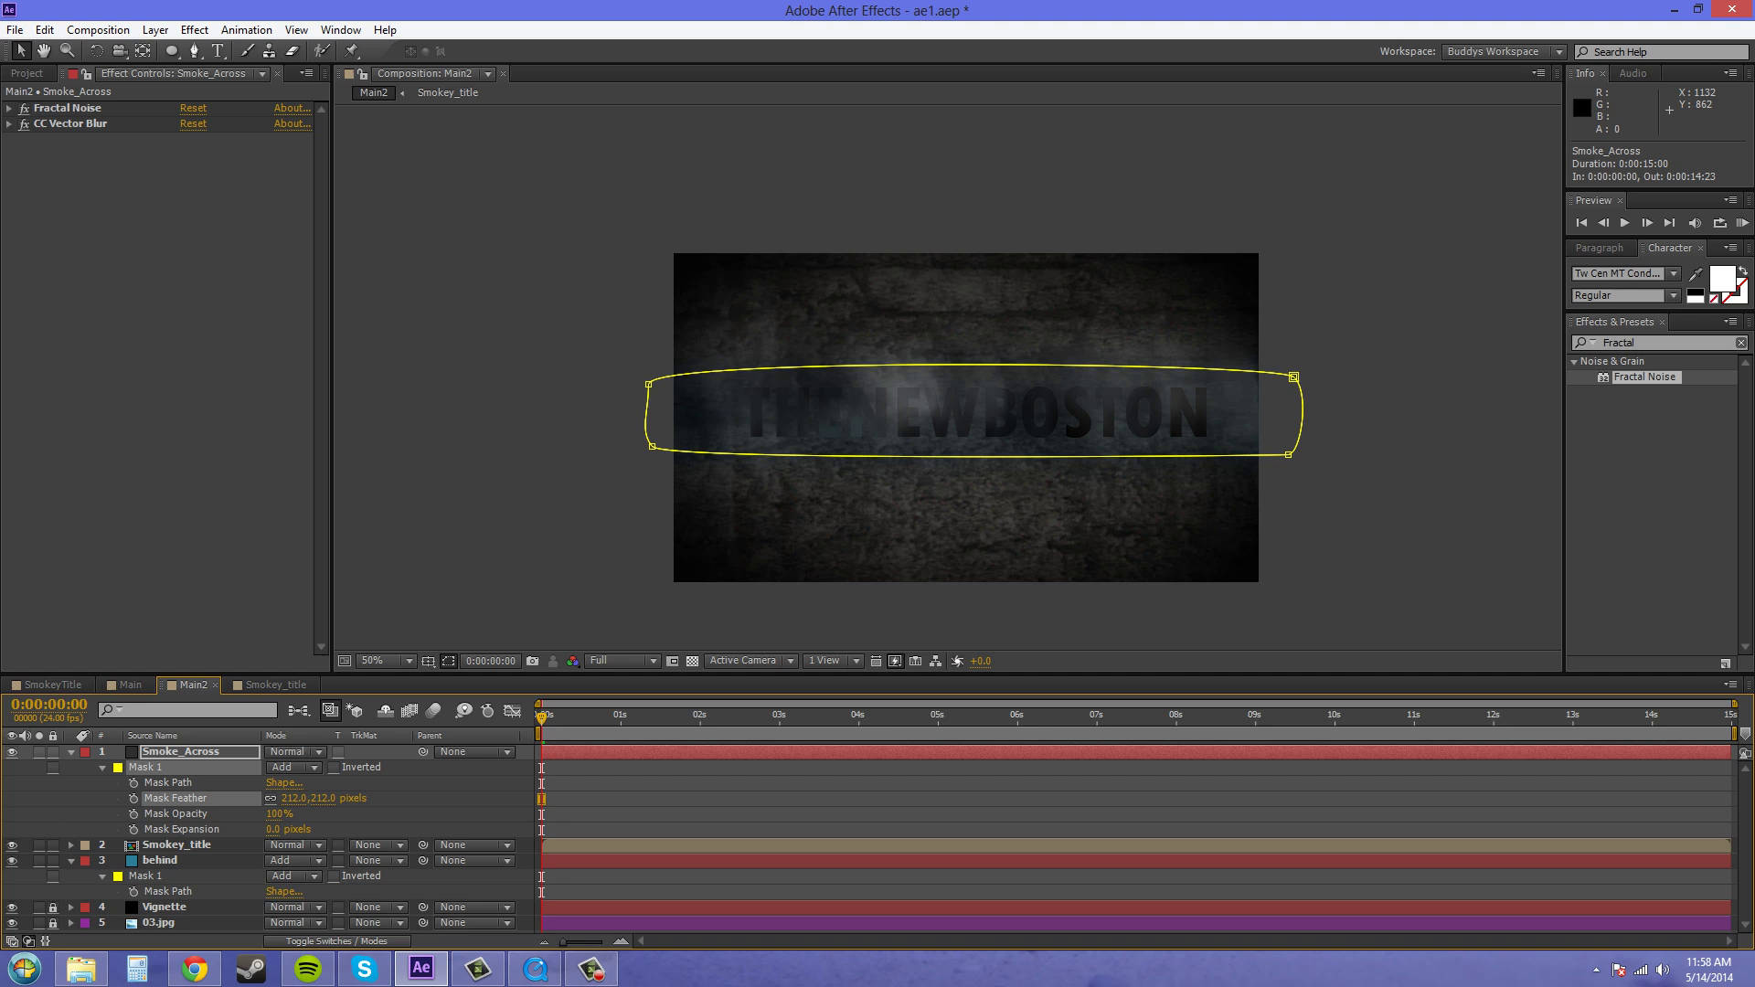
{"action": "key", "text": "space"}
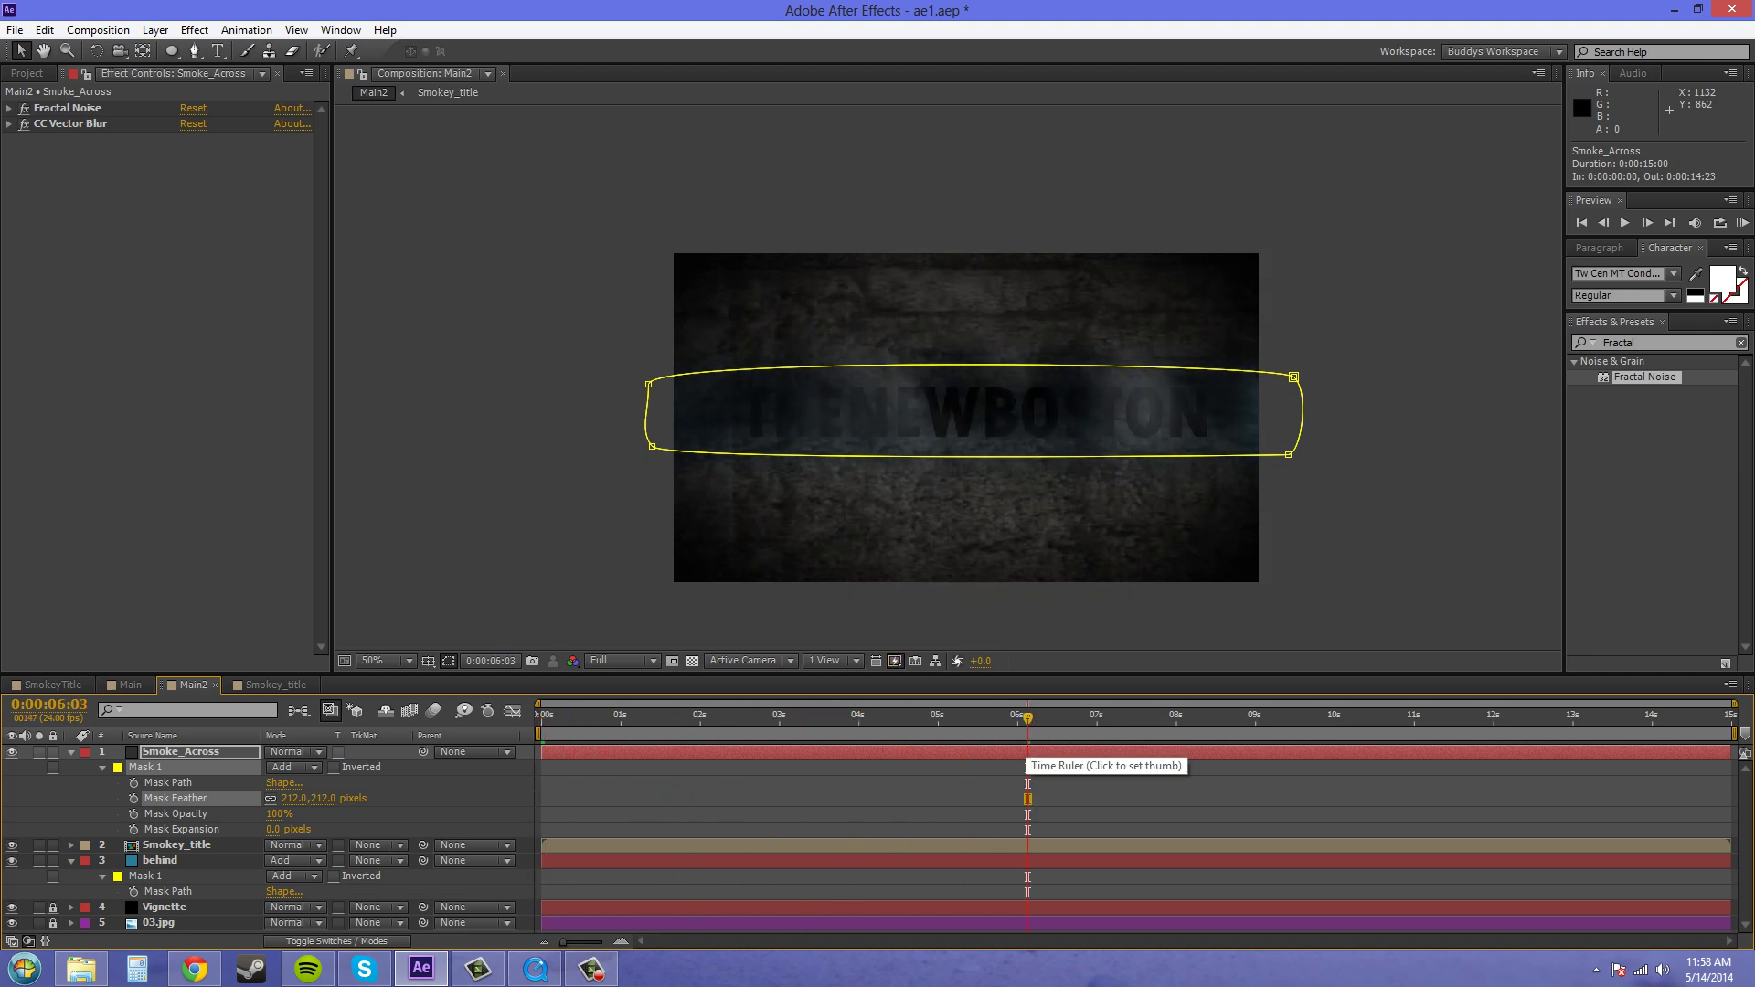
{"action": "left_click_drag", "start_coordinate": [1029, 718], "coordinate": [539, 719]}
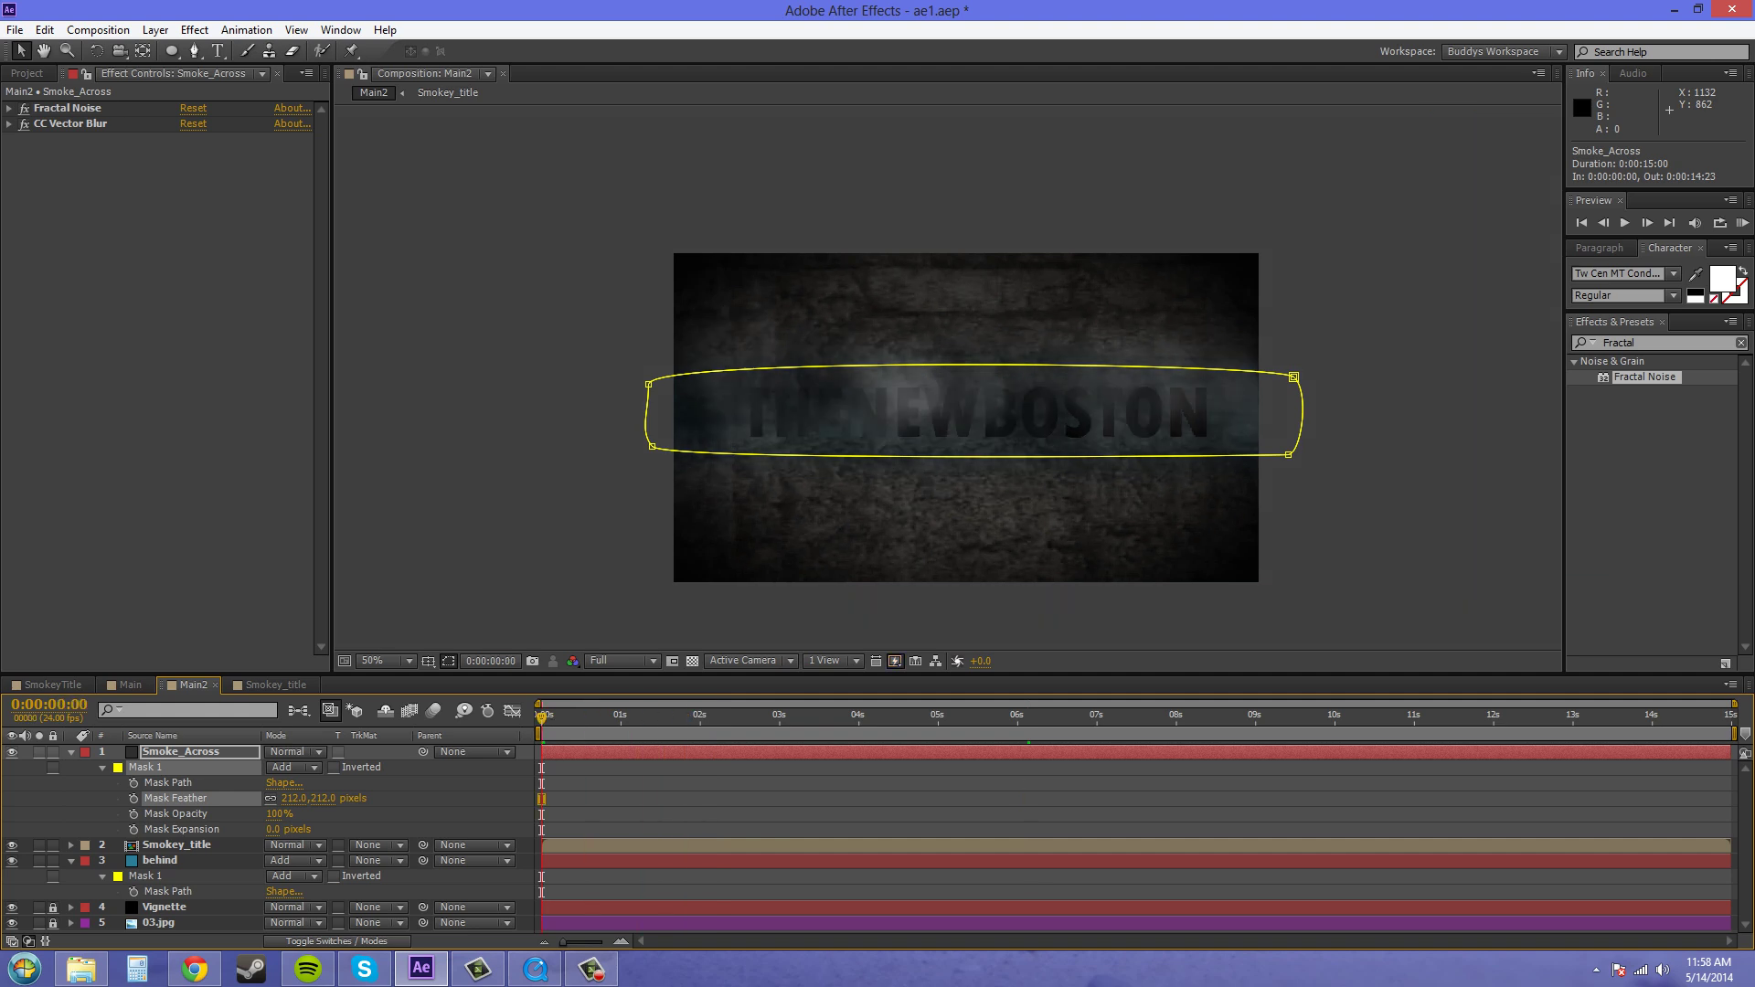
{"action": "left_click", "coordinate": [181, 752]}
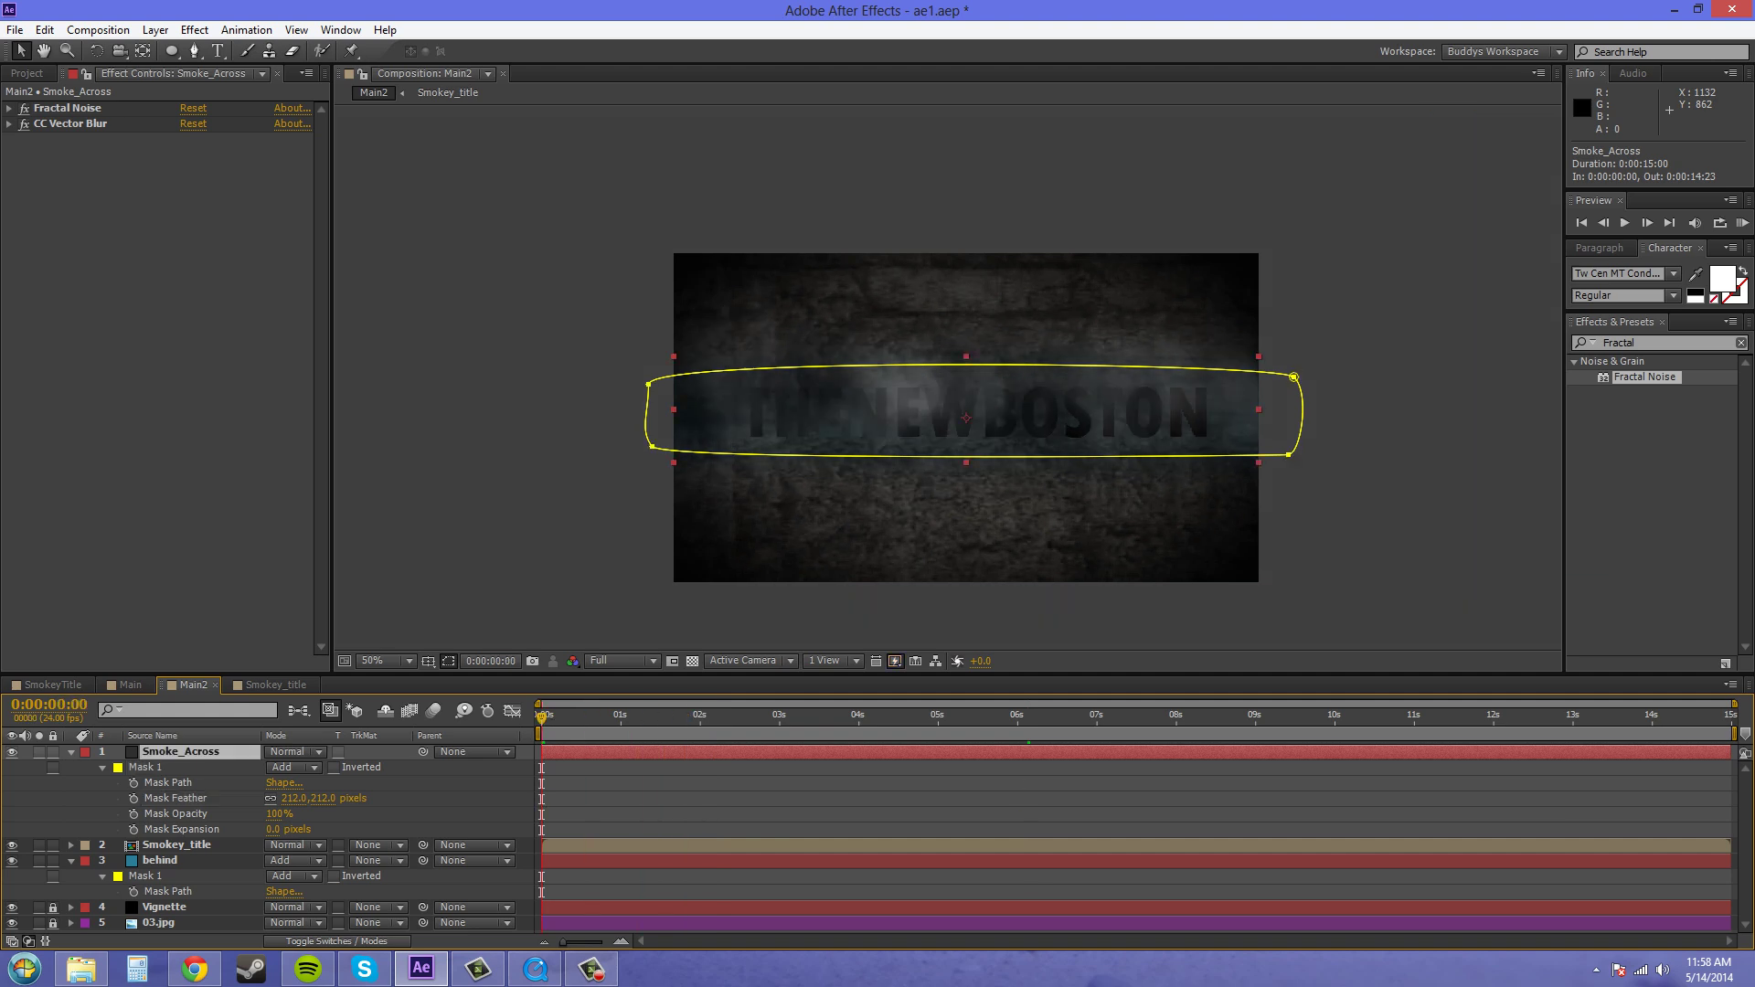
{"action": "key", "text": "u"}
{"action": "key", "text": "F10"}
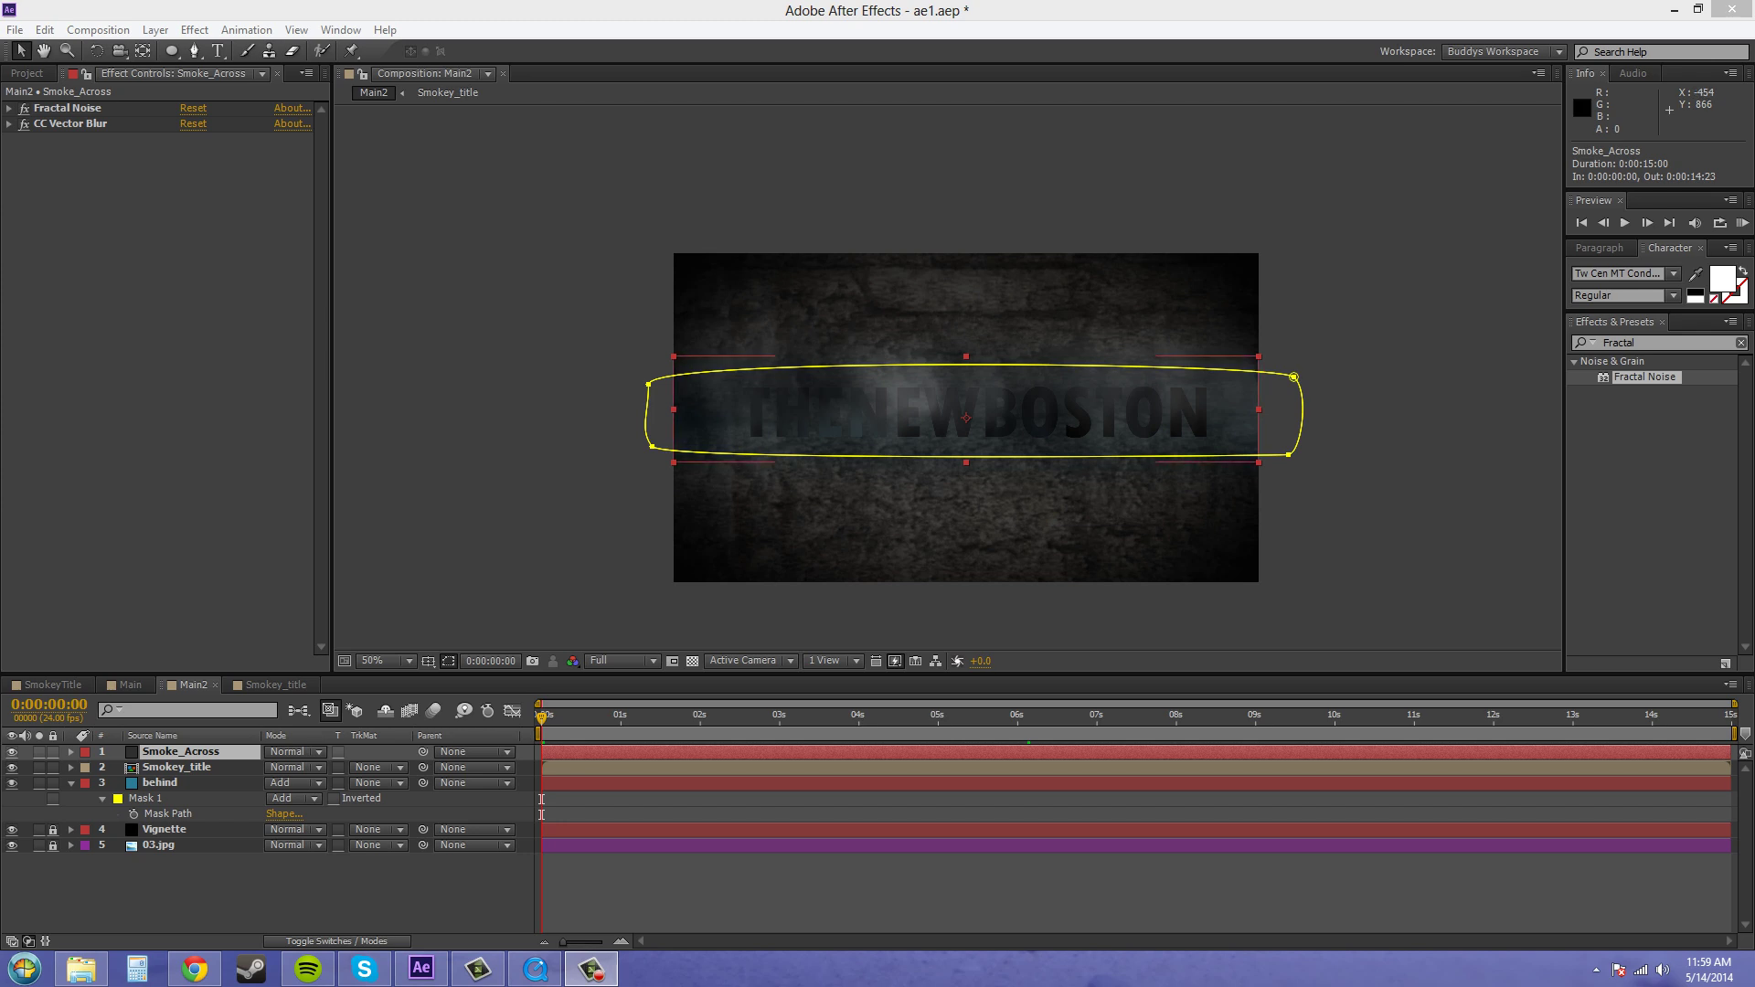
Drag the behind mask's left and right corner vertices inward to tighten the band around the title
{"action": "left_click", "coordinate": [161, 783]}
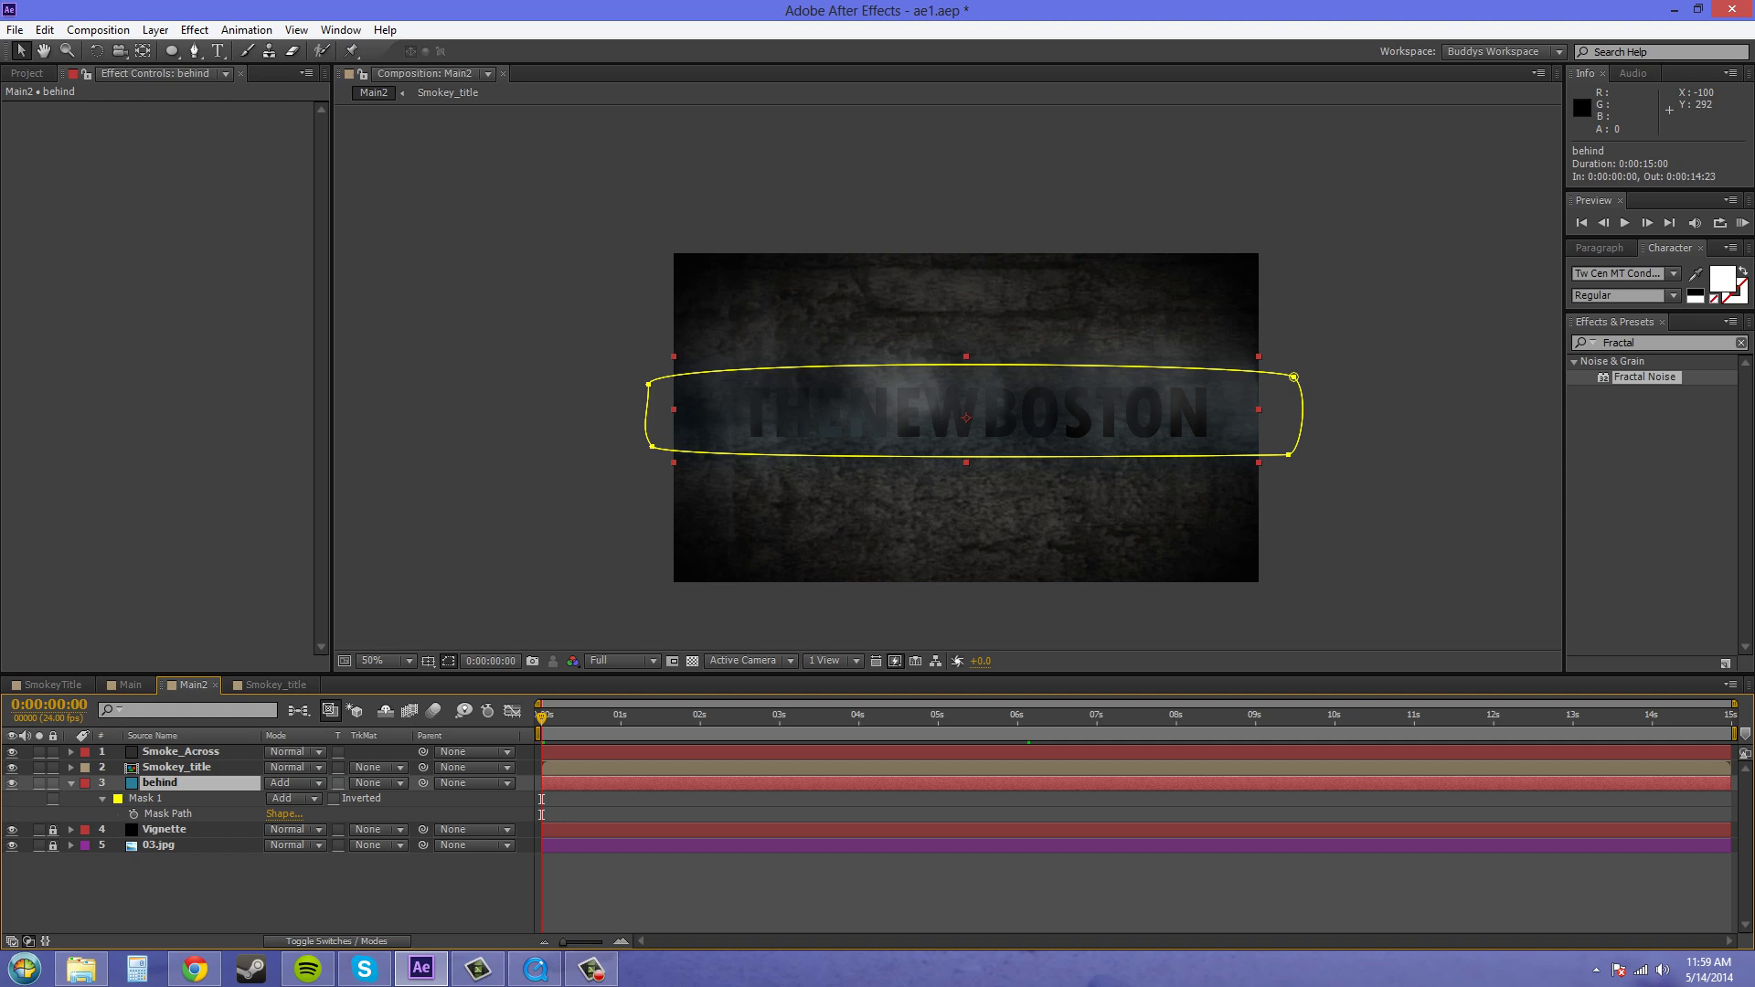
{"action": "left_click_drag", "start_coordinate": [649, 384], "coordinate": [780, 390]}
{"action": "left_click_drag", "start_coordinate": [652, 445], "coordinate": [744, 385]}
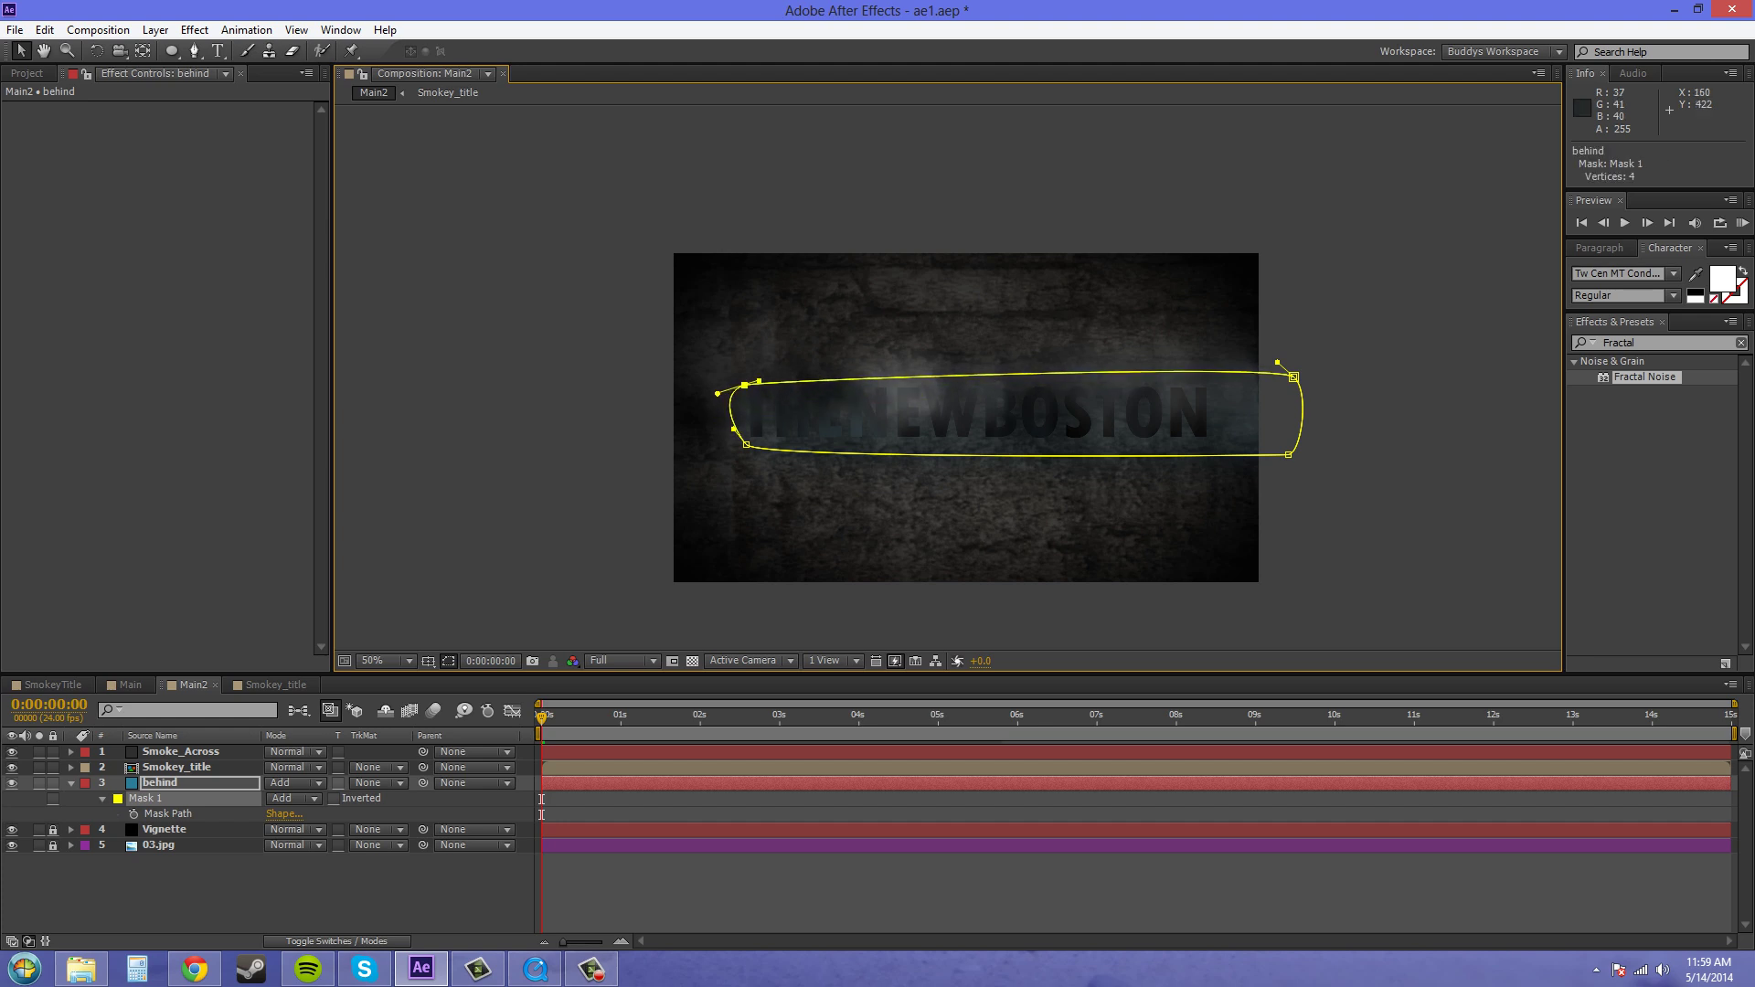
{"action": "left_click_drag", "start_coordinate": [746, 444], "coordinate": [735, 444]}
{"action": "left_click_drag", "start_coordinate": [1293, 377], "coordinate": [1215, 377]}
{"action": "left_click_drag", "start_coordinate": [1289, 454], "coordinate": [1211, 439]}
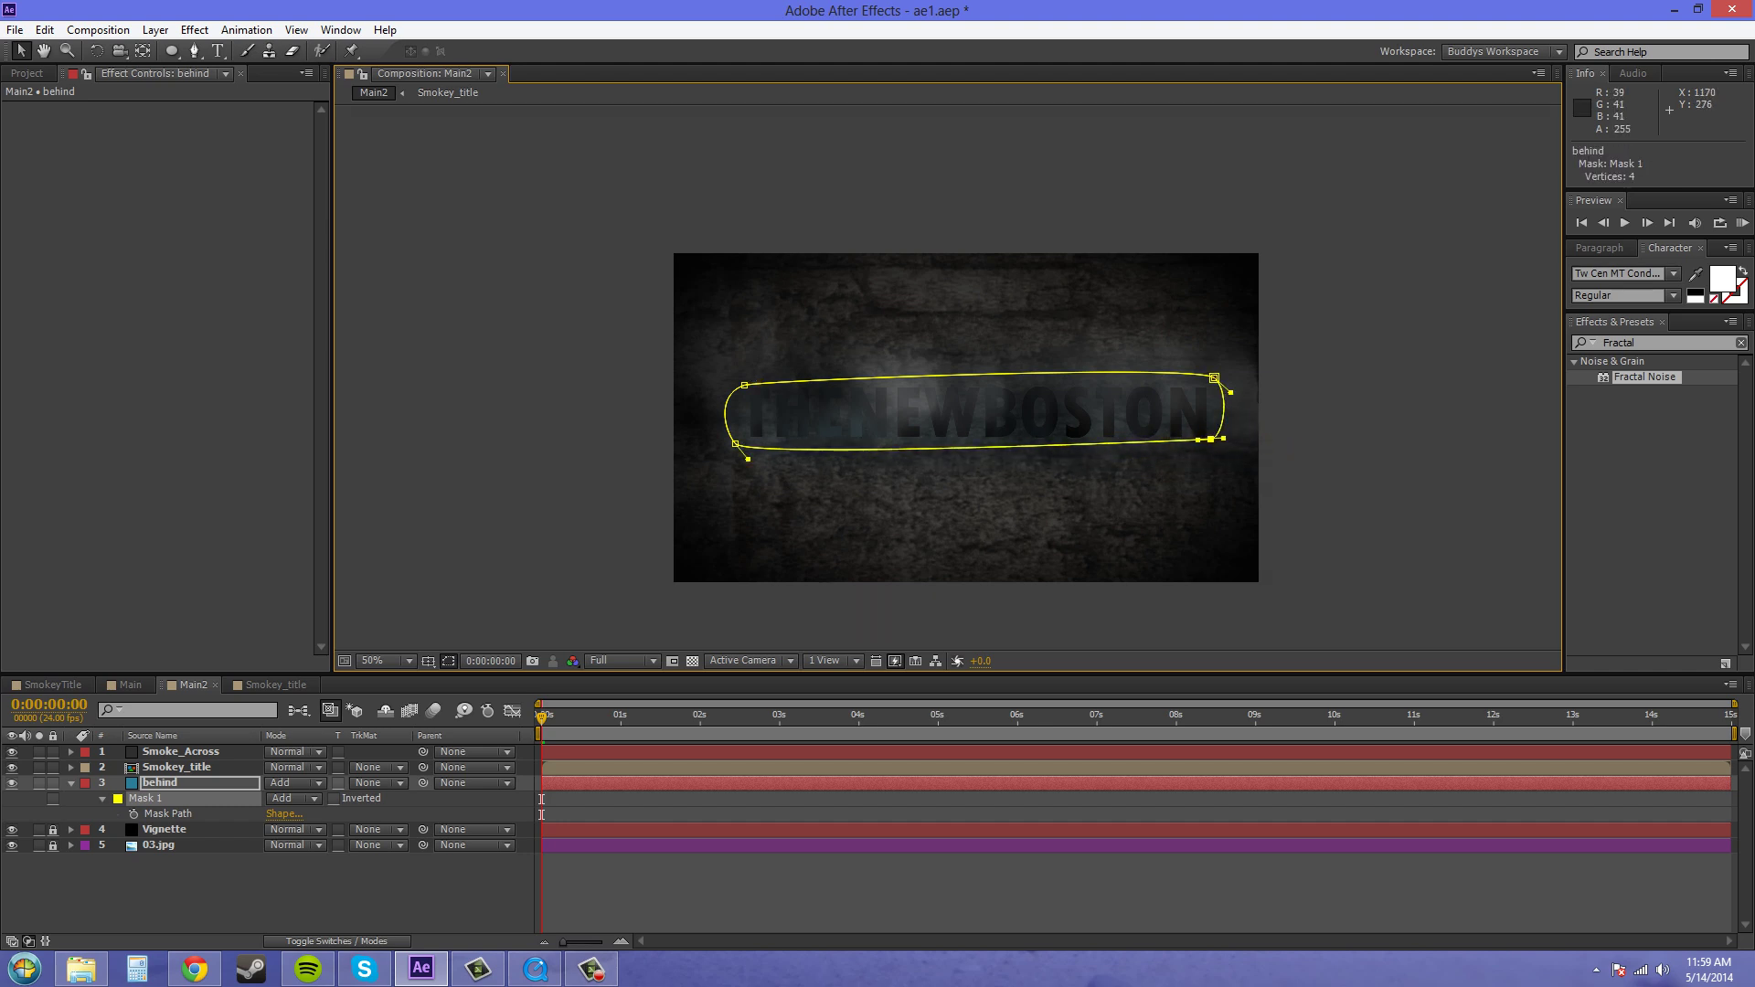
{"action": "left_click_drag", "start_coordinate": [1214, 378], "coordinate": [1213, 396]}
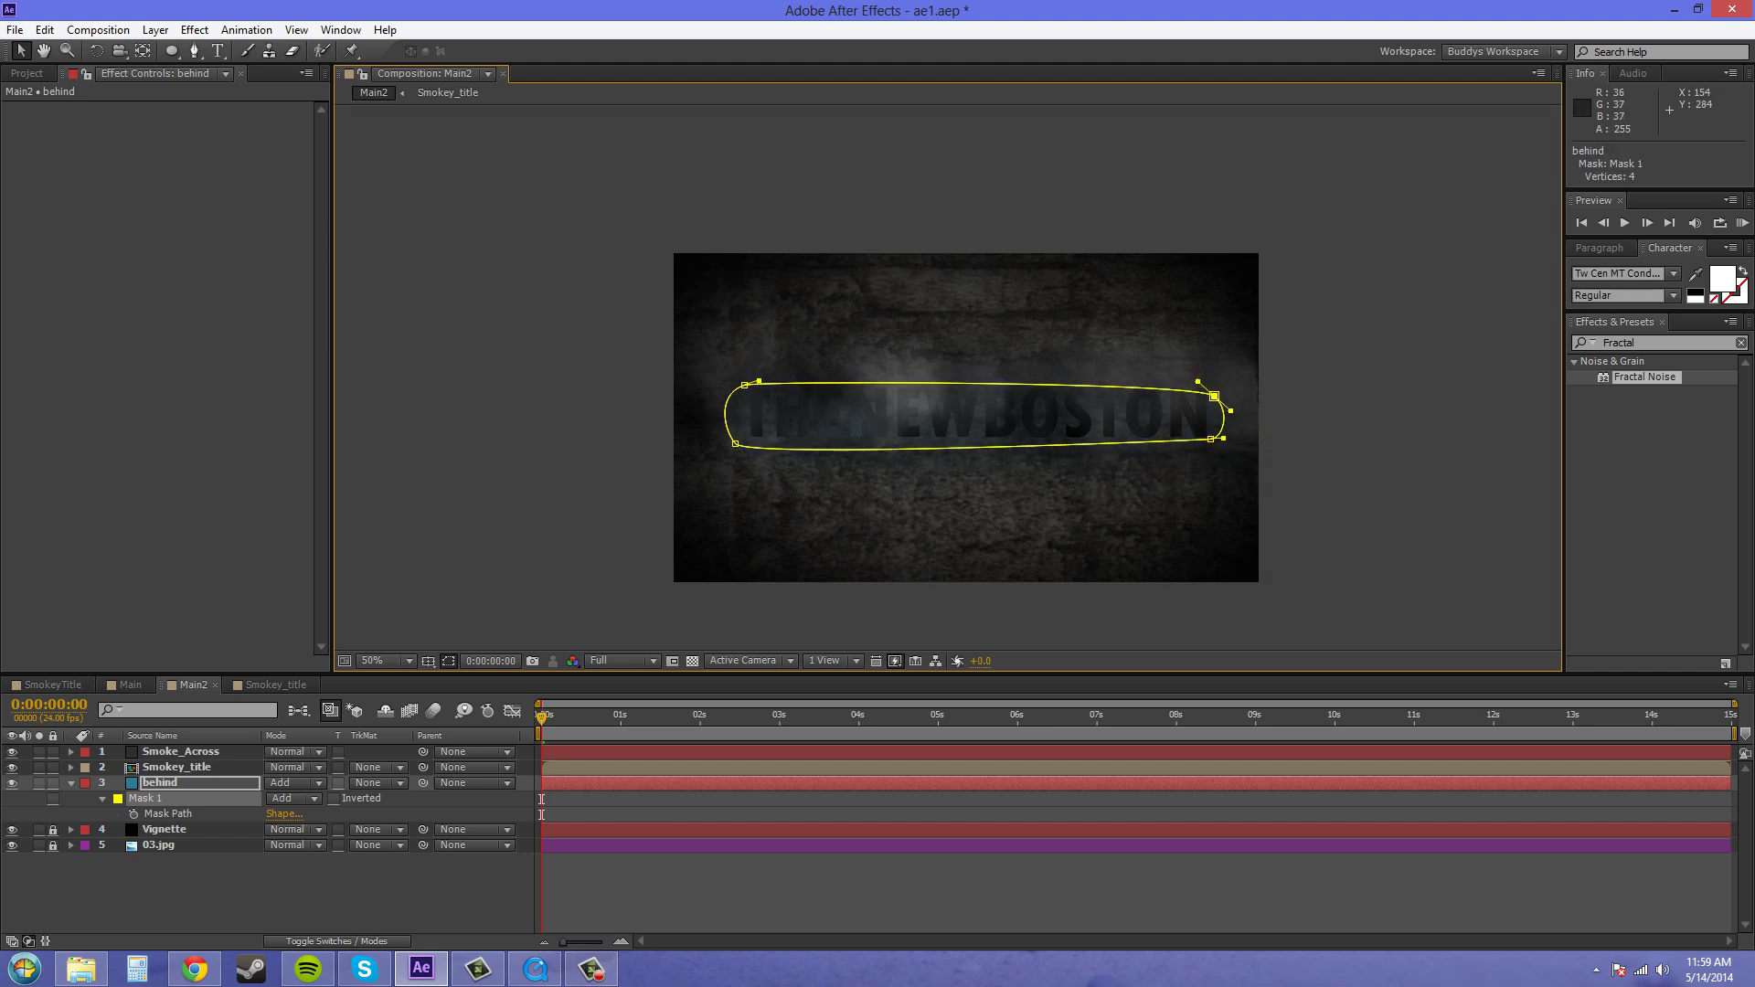
{"action": "left_click_drag", "start_coordinate": [744, 385], "coordinate": [737, 438]}
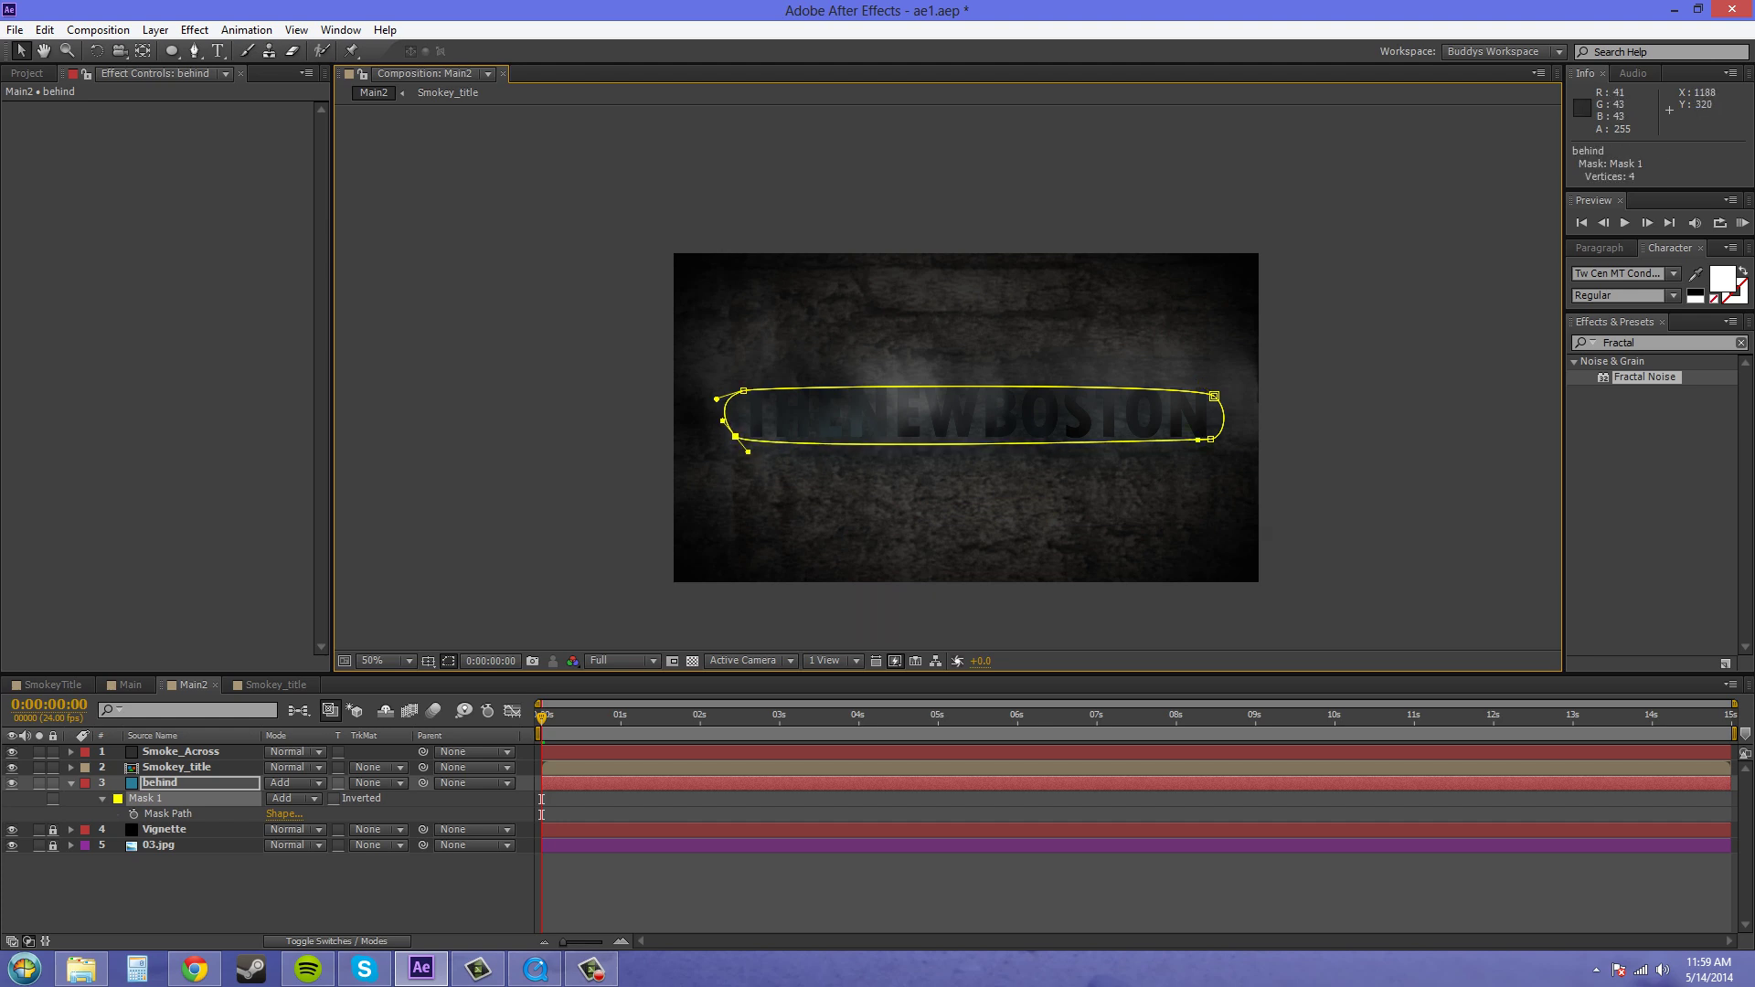
{"action": "left_click_drag", "start_coordinate": [1213, 395], "coordinate": [1213, 392]}
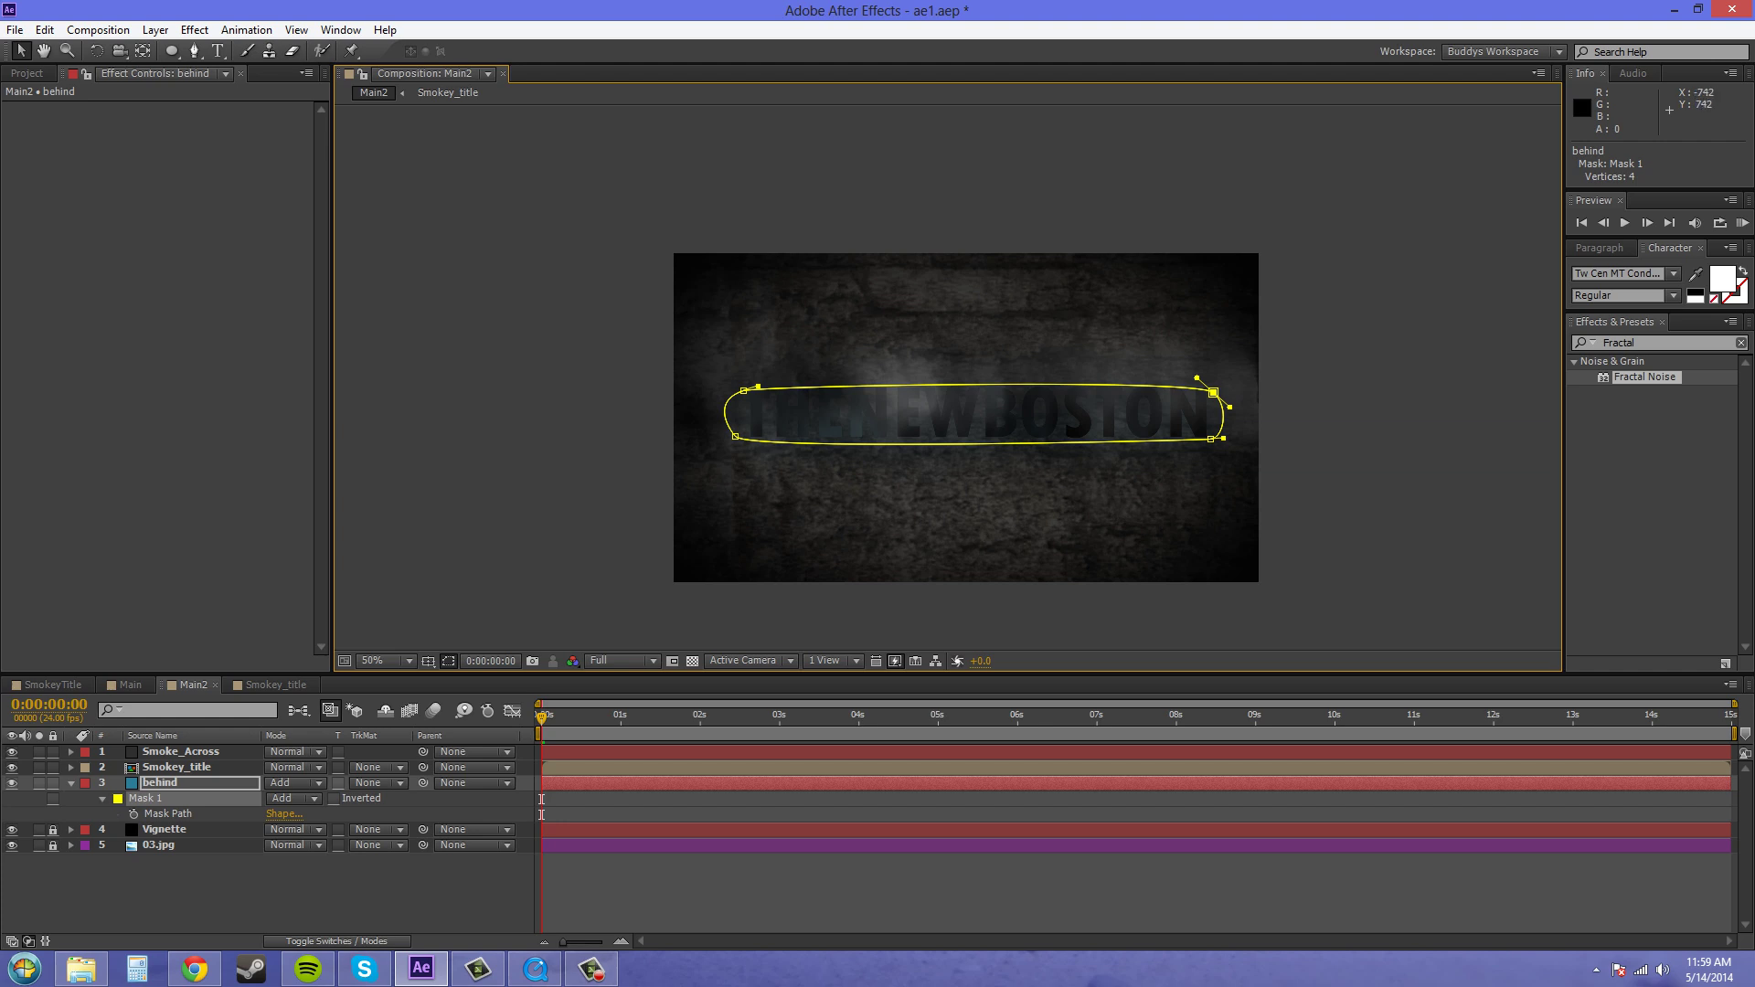
{"action": "key", "text": "ctrl+t"}
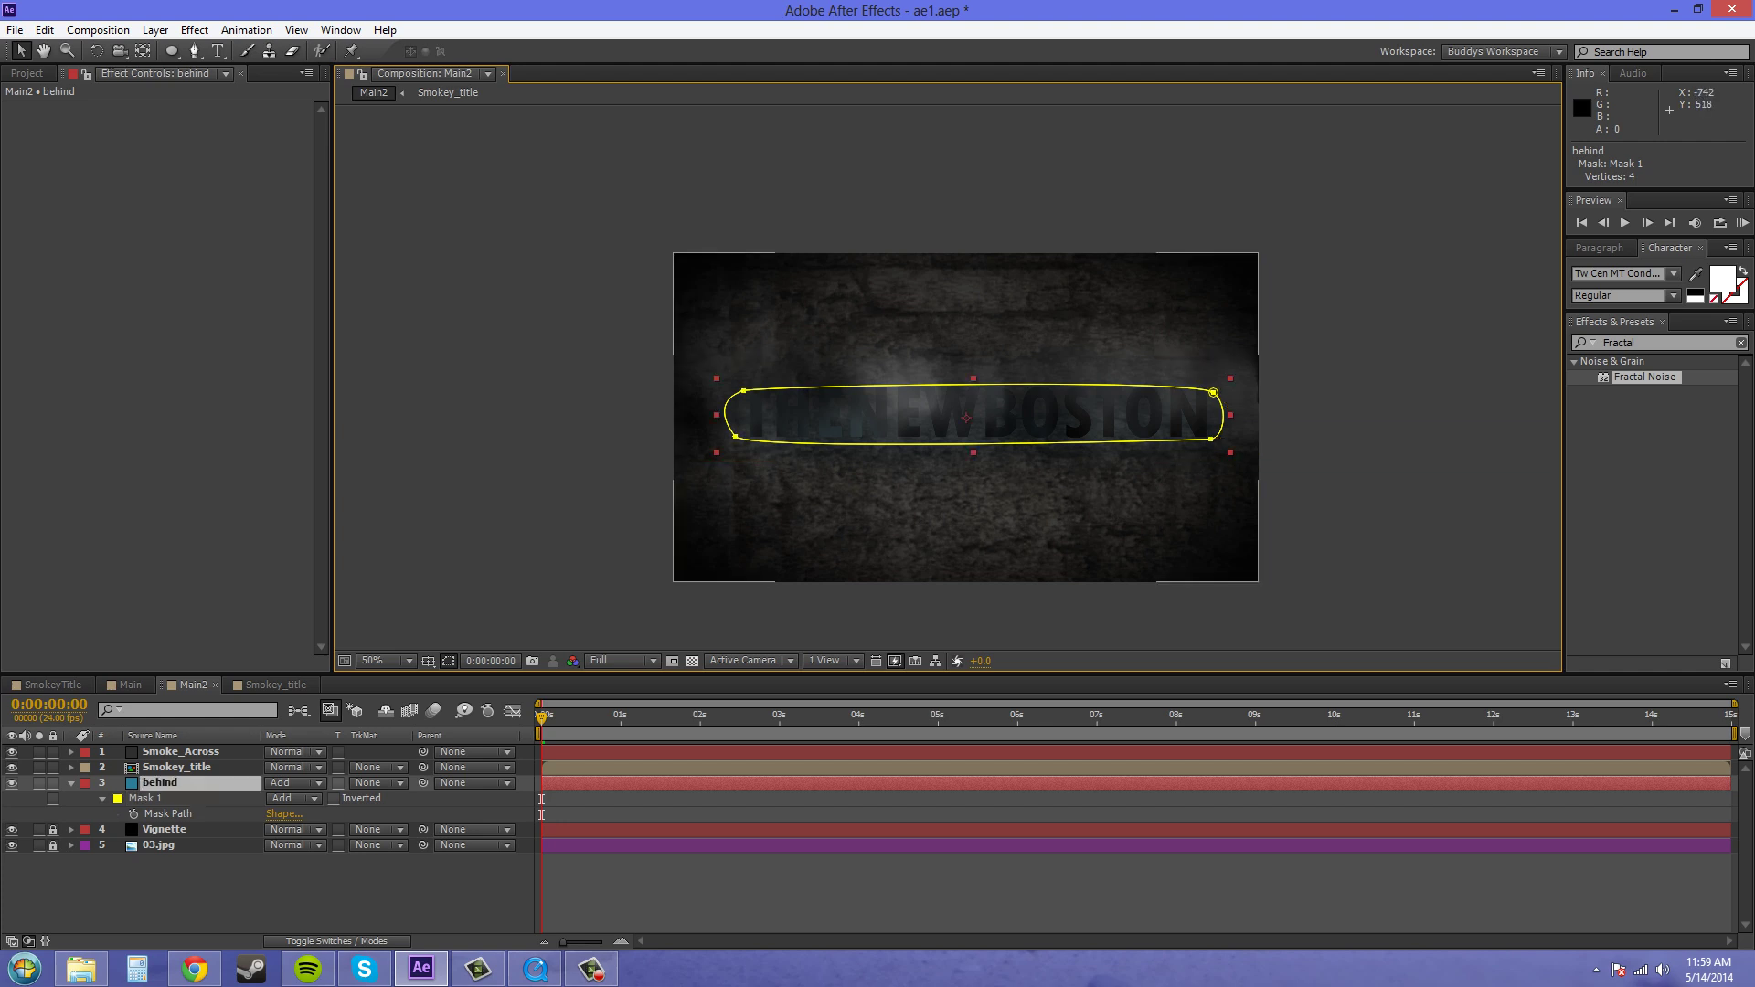
Set Smoke_Across's Opacity property to 90% and clear the selection to view the result
{"action": "left_click", "coordinate": [180, 752]}
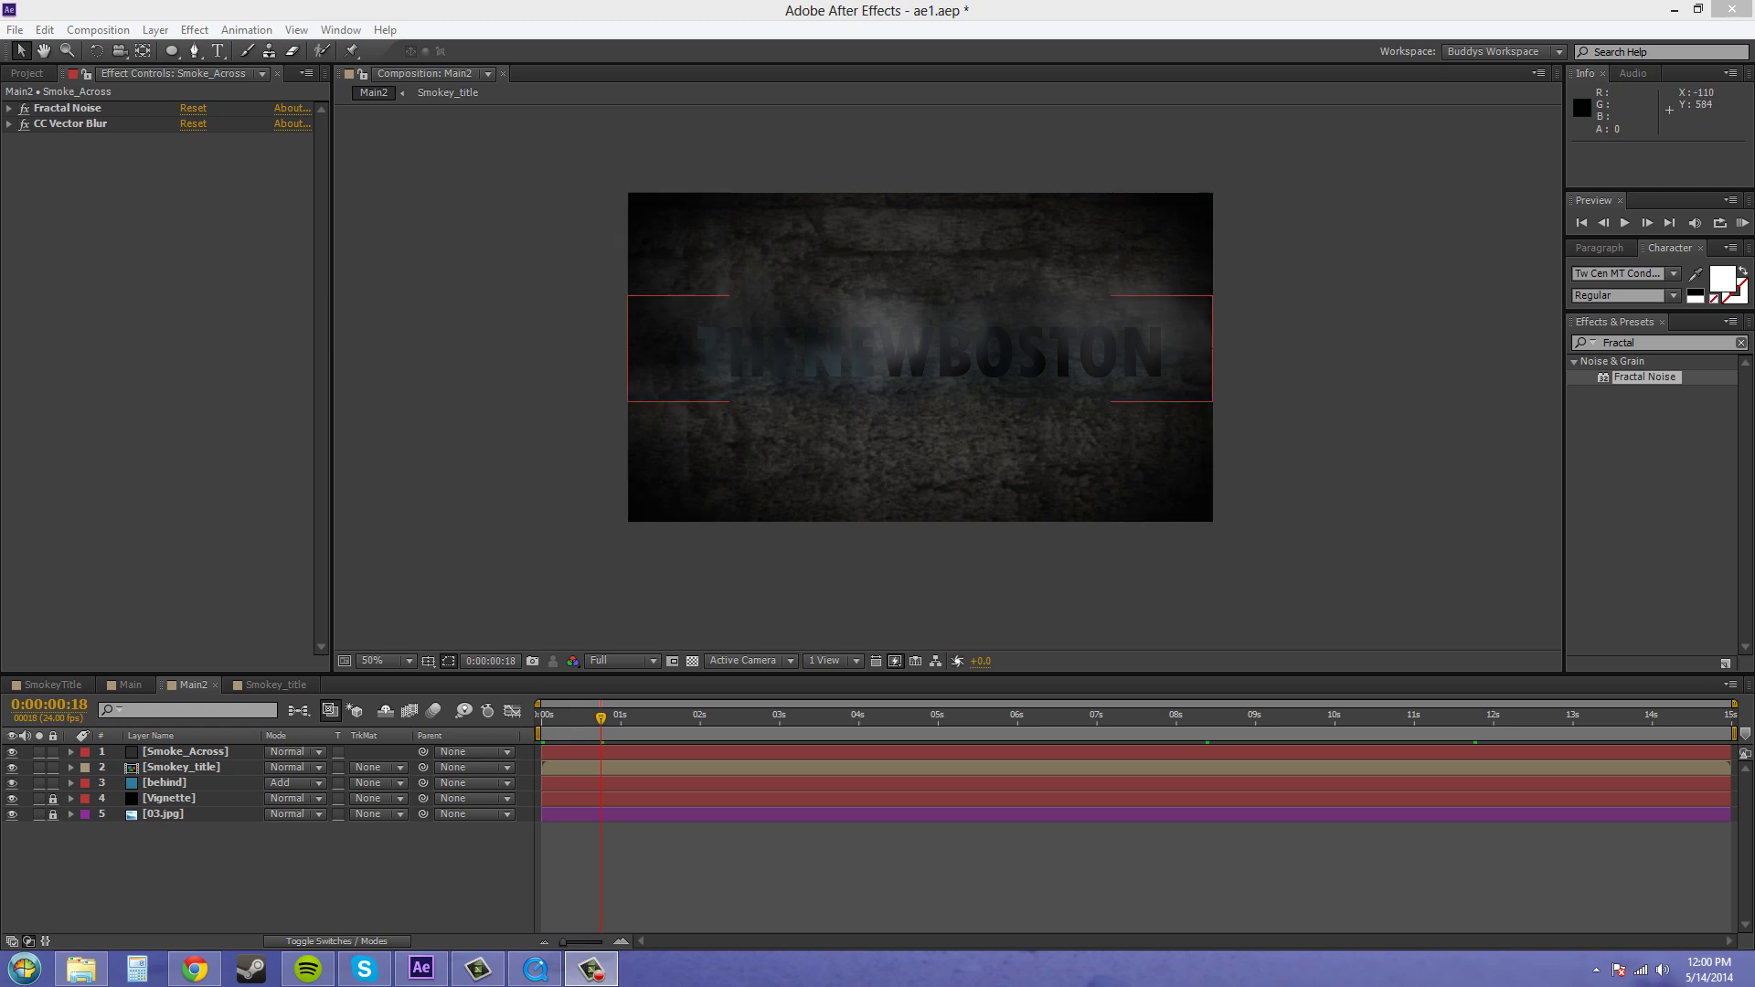
{"action": "left_click", "coordinate": [185, 752]}
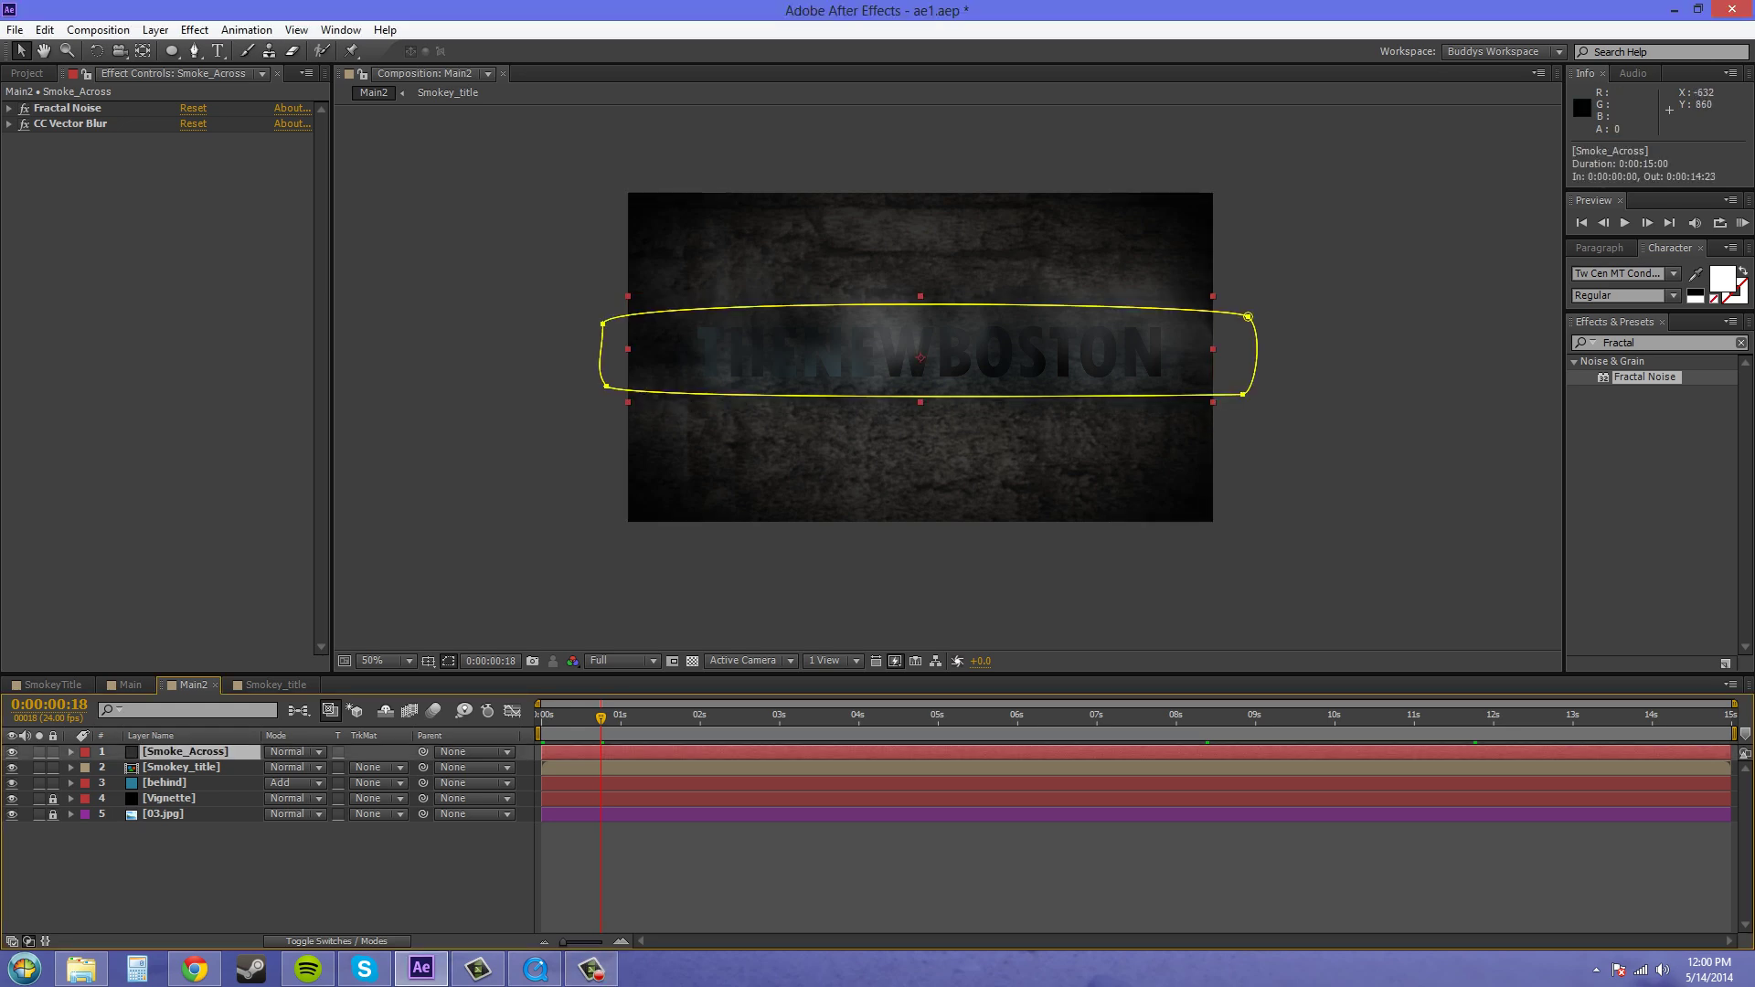
{"action": "key", "text": "t"}
{"action": "left_click", "coordinate": [276, 768]}
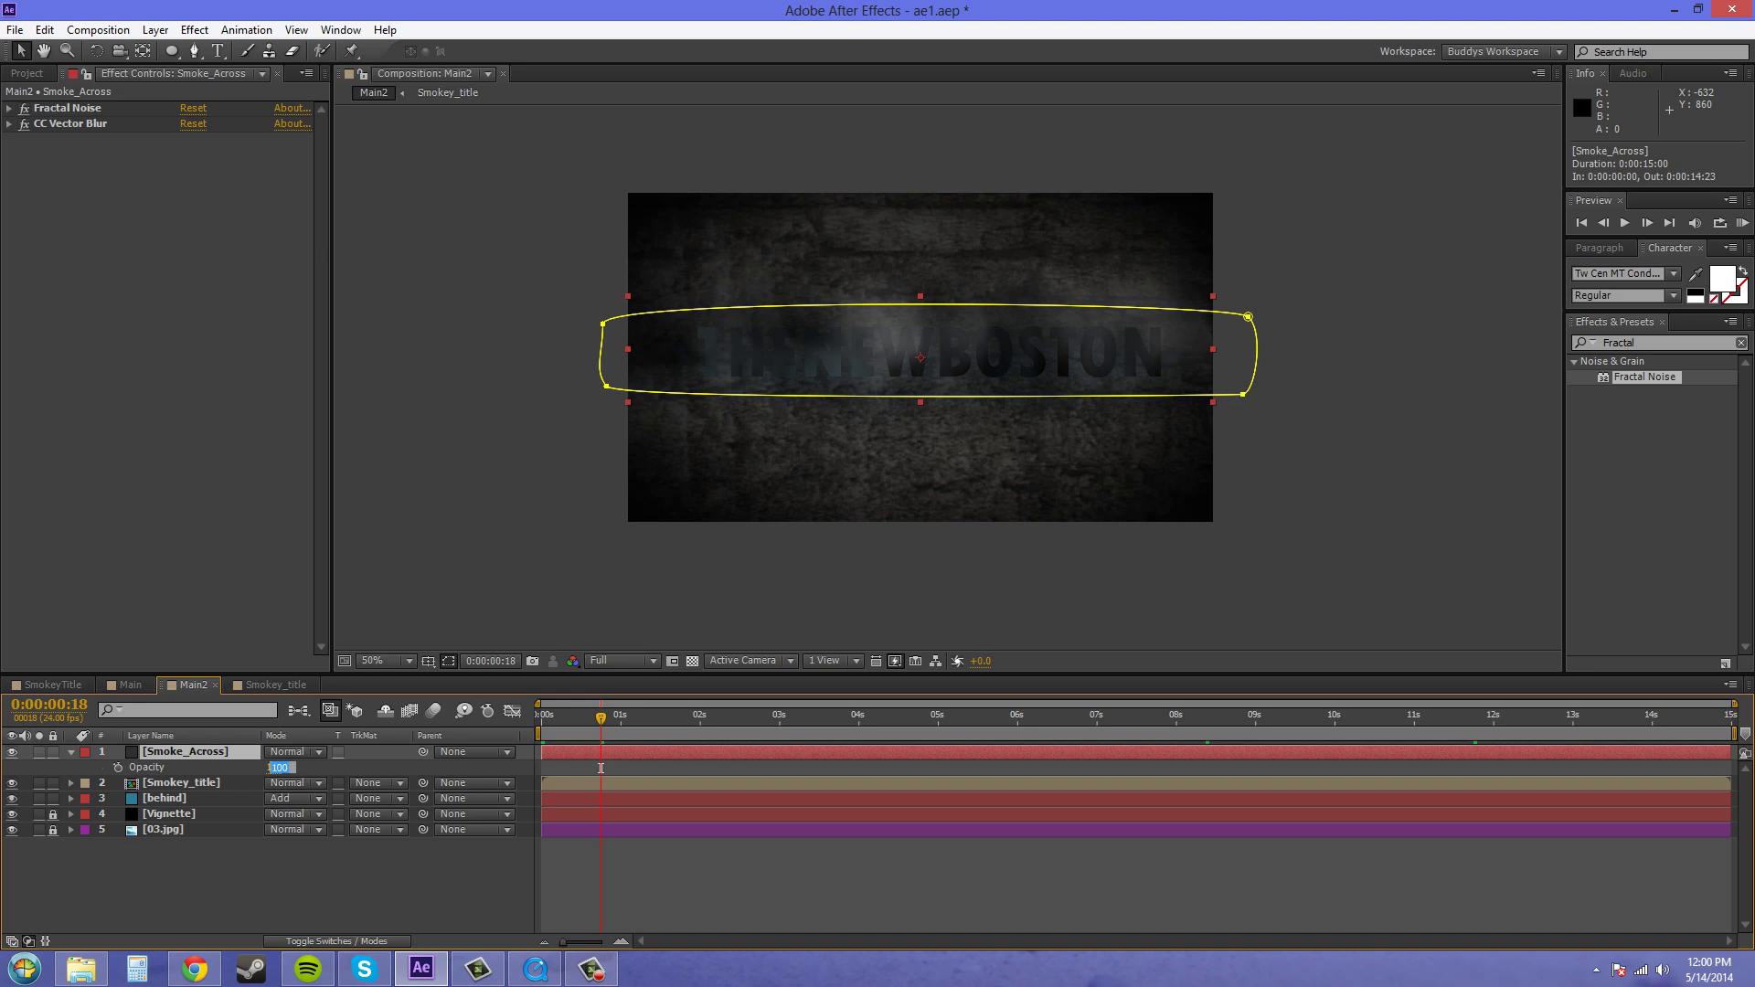
{"action": "type", "text": "90"}
{"action": "key", "text": "Return"}
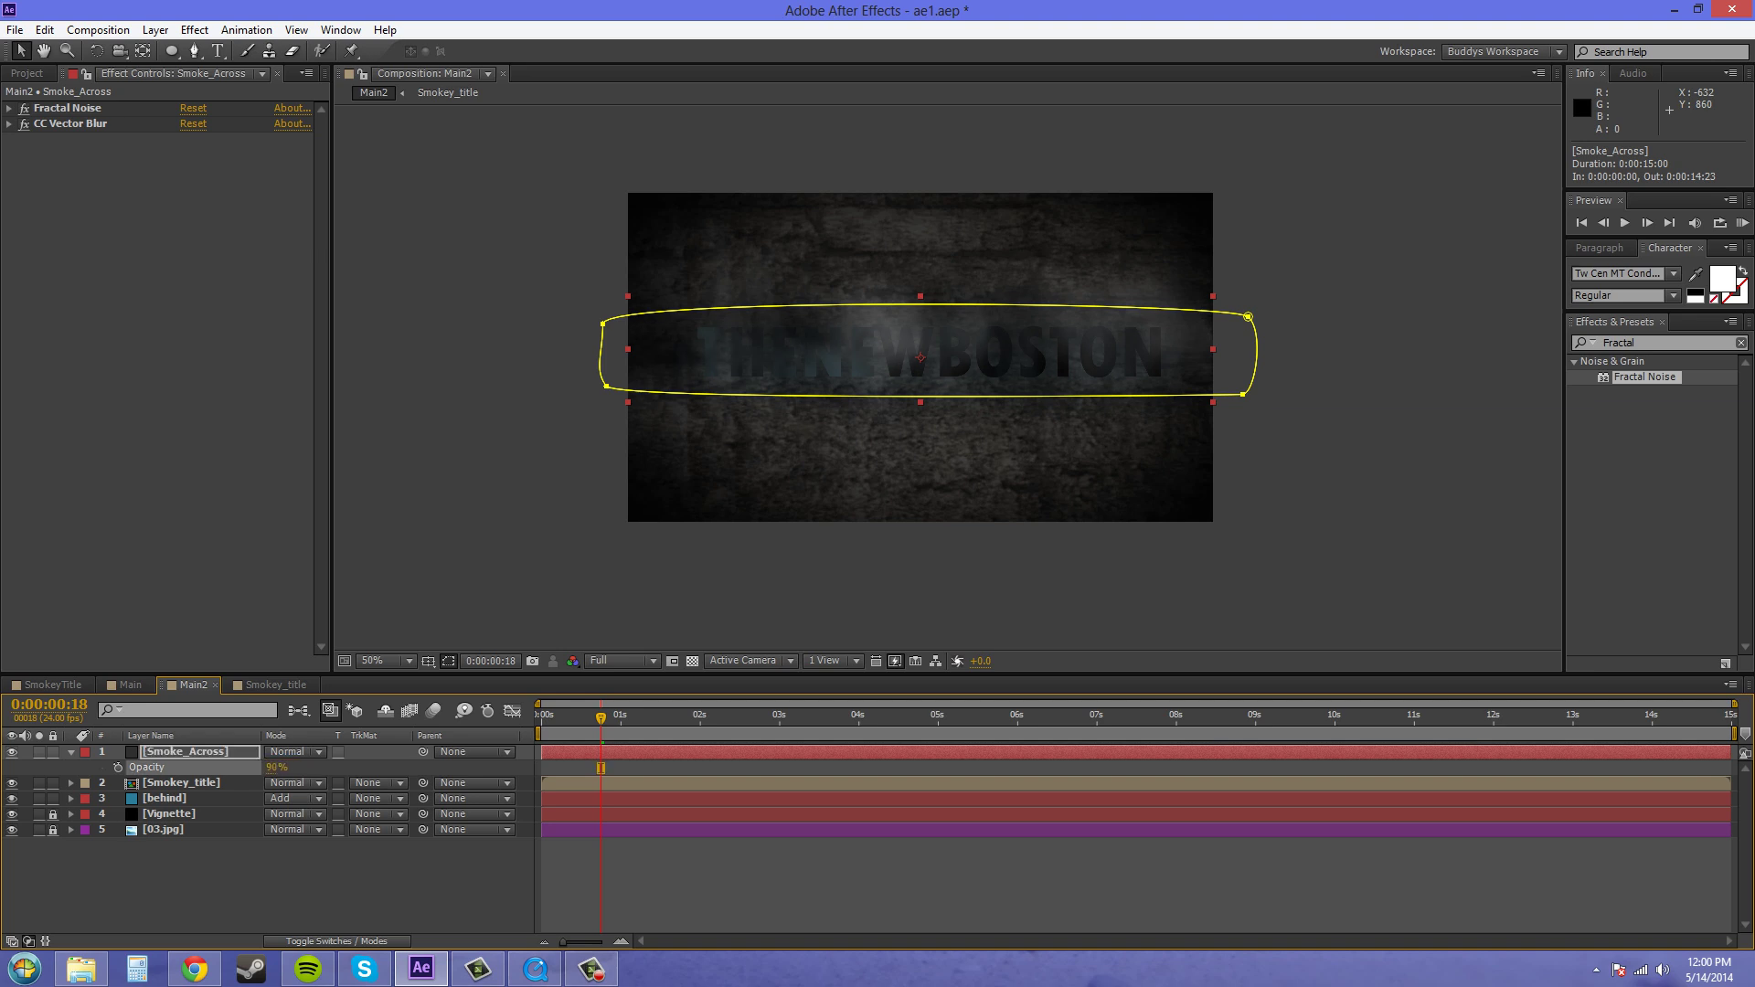
{"action": "left_click", "coordinate": [311, 882]}
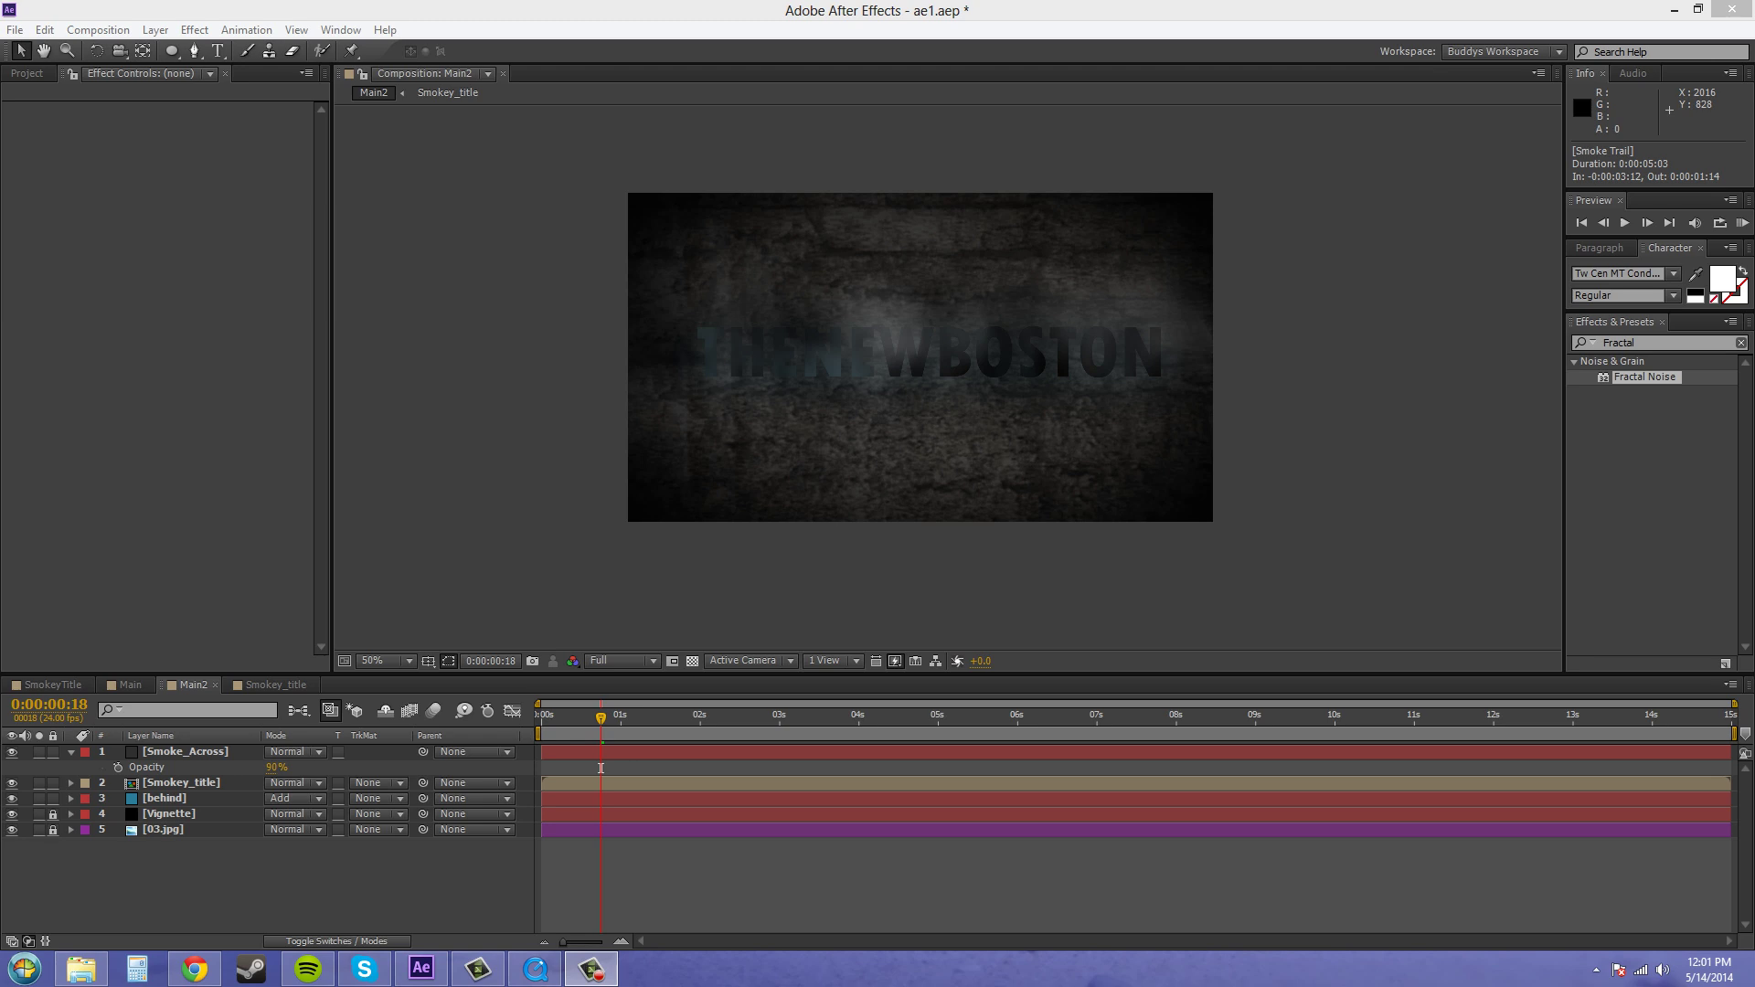
{"action": "left_click", "coordinate": [1161, 349]}
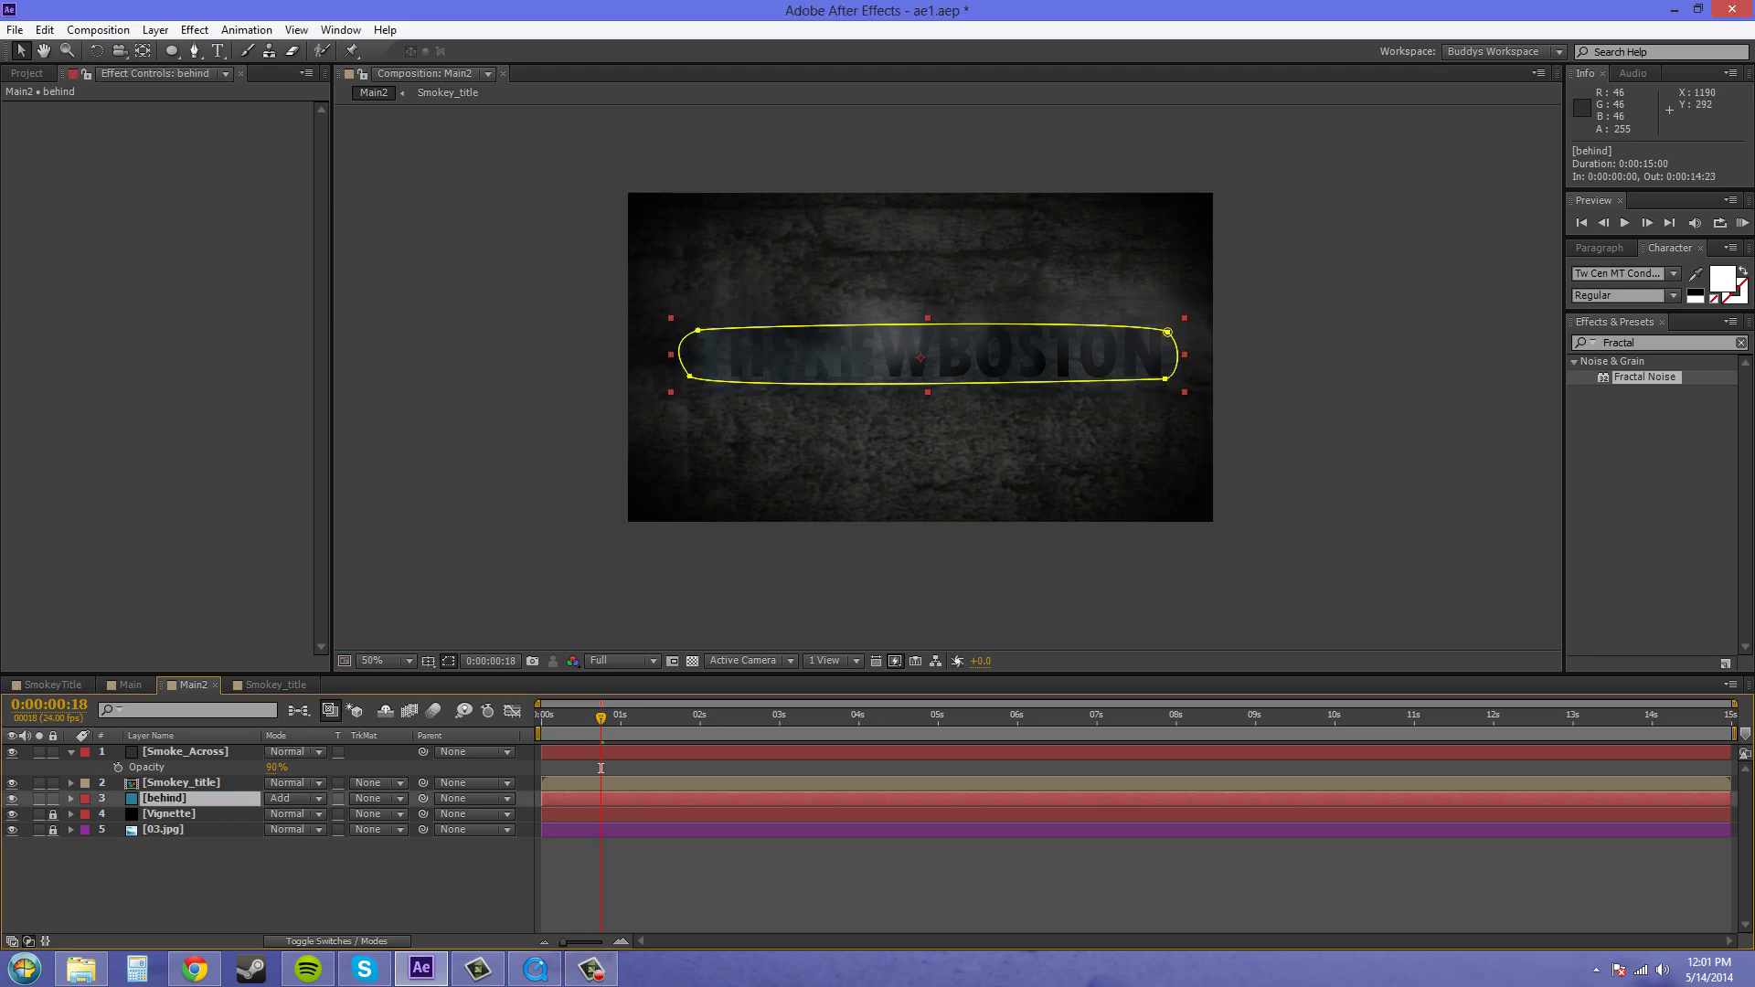